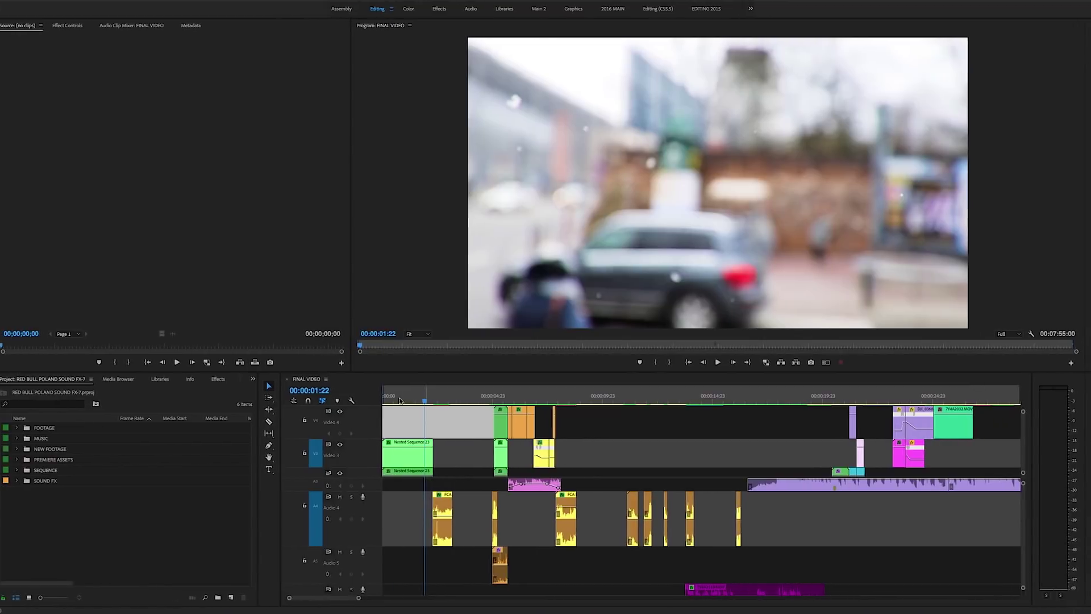
# Fit the whole sequence in the timeline, maximize it to inspect the clips, then restore the layout.
pyautogui.click(411, 504)
pyautogui.press('\\')
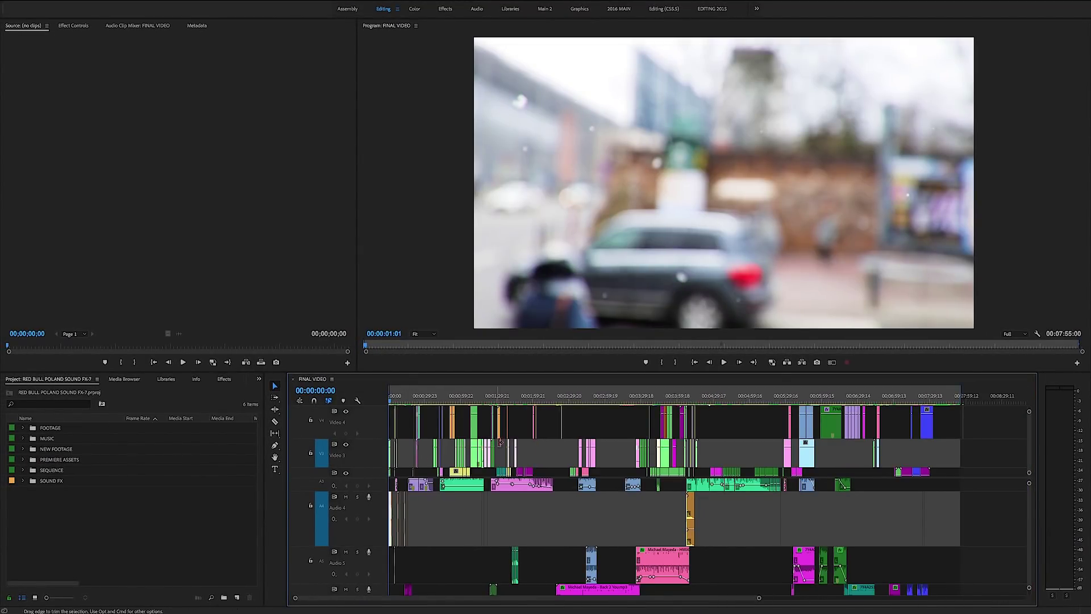
pyautogui.scroll(5, 500, 443)
pyautogui.press('`')
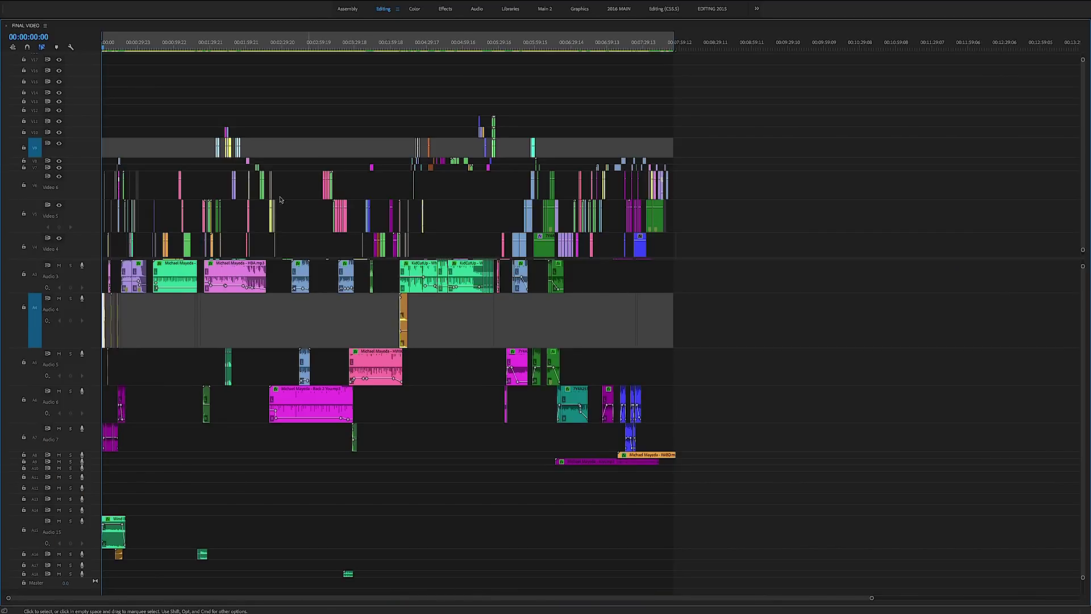
pyautogui.press('=')
pyautogui.scroll(-3, 264, 187)
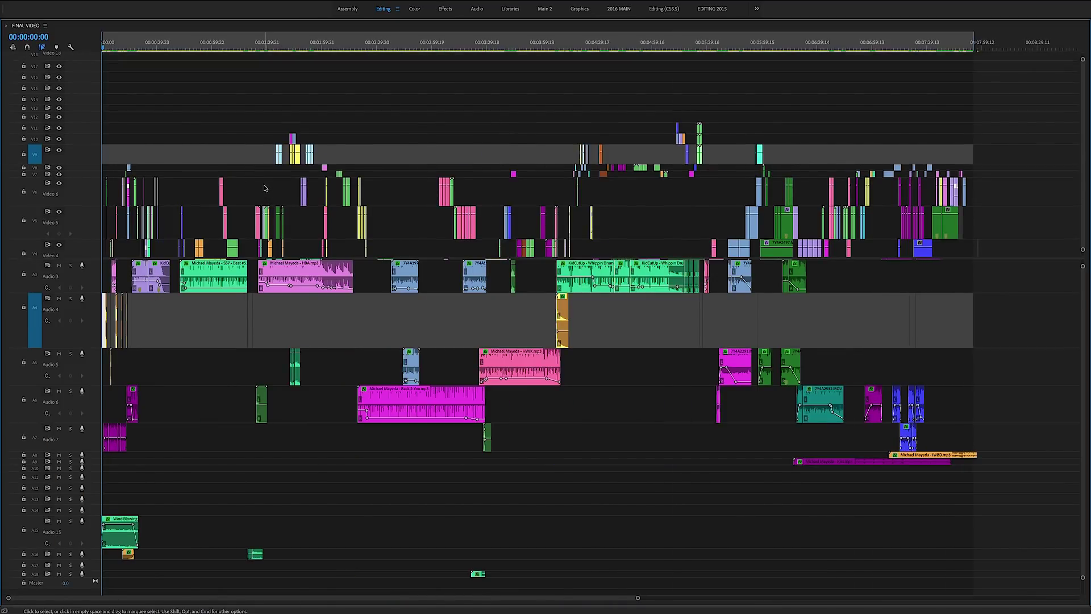
pyautogui.scroll(-3, 264, 187)
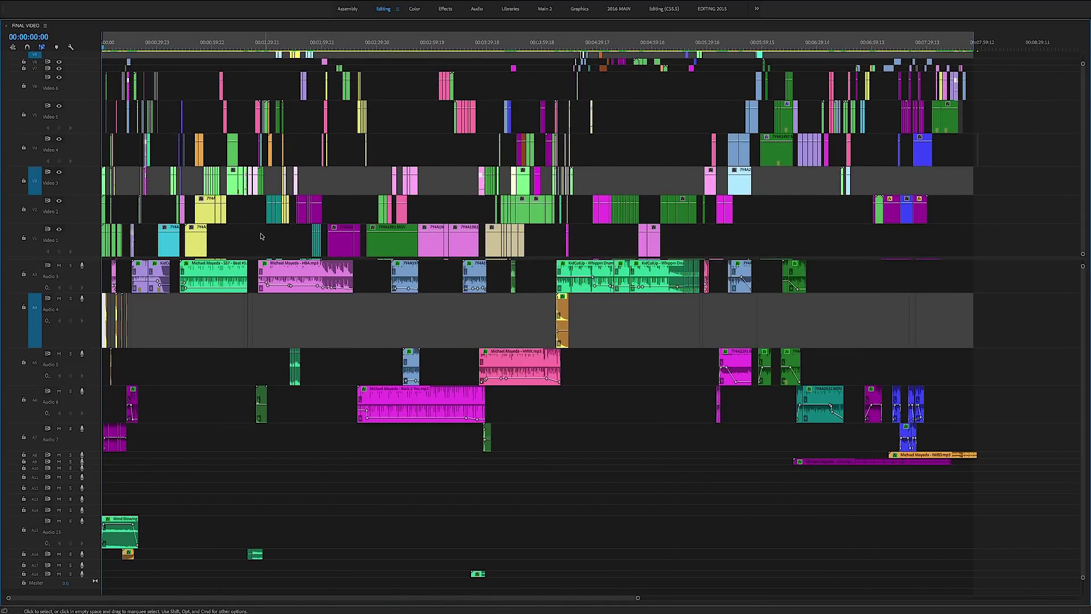
pyautogui.scroll(3, 261, 309)
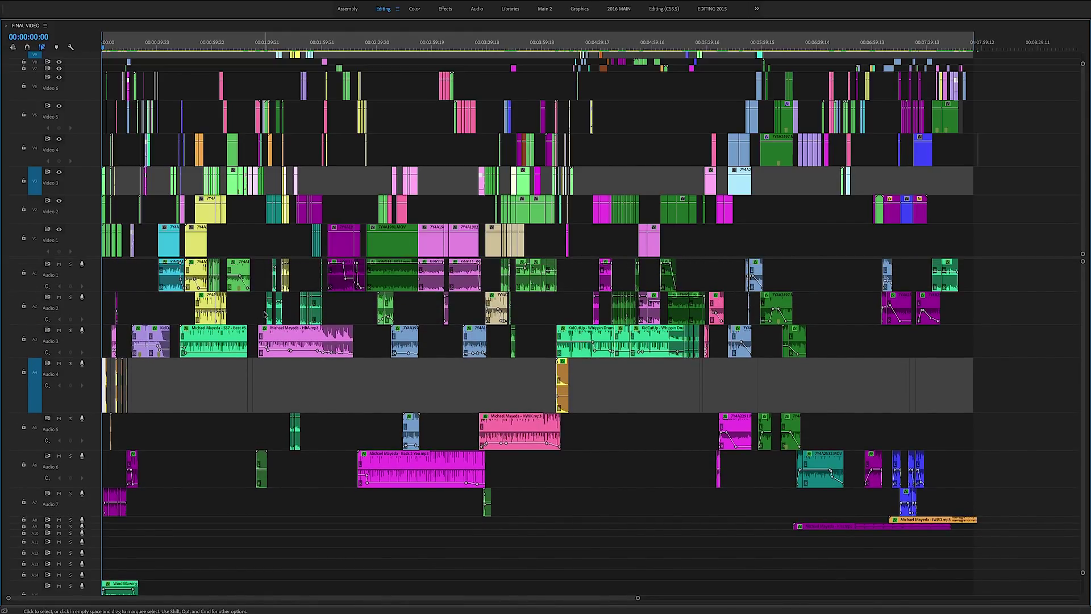
pyautogui.scroll(8, 247, 211)
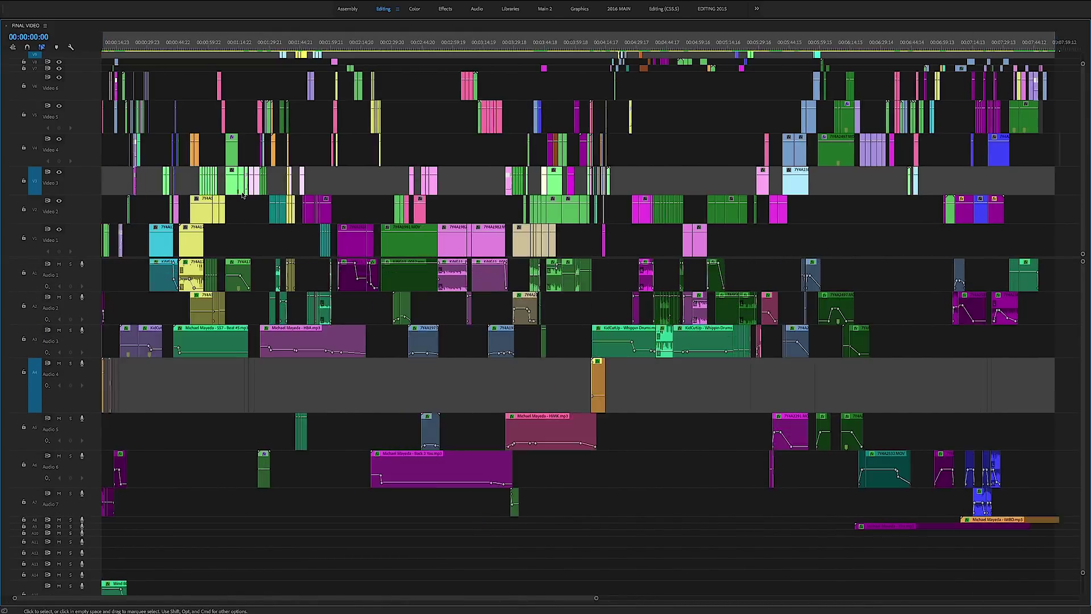
pyautogui.scroll(3, 242, 195)
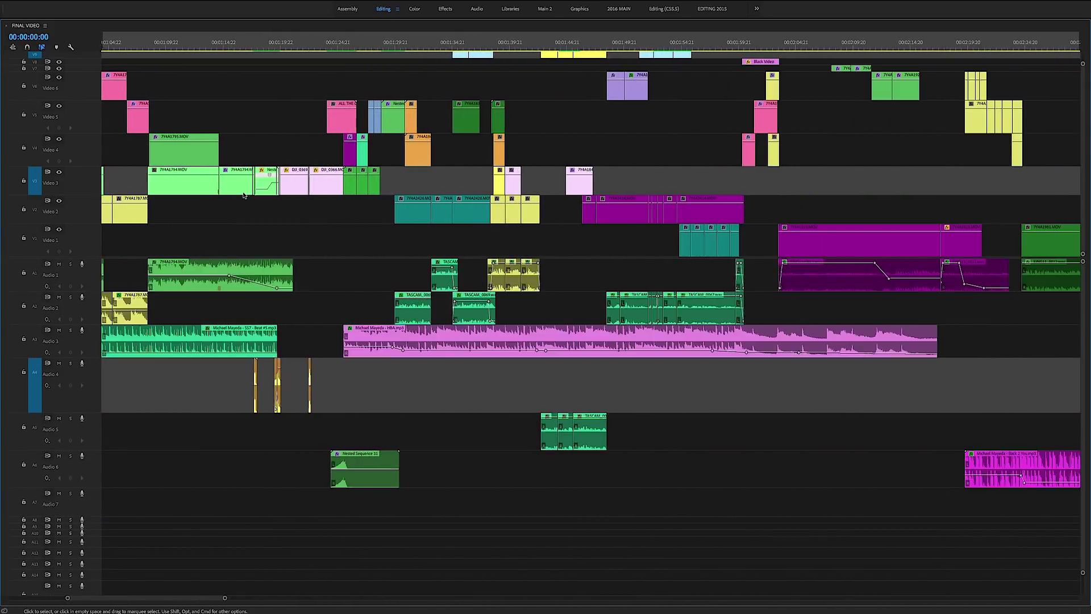
pyautogui.hscroll(-10, 243, 195)
pyautogui.scroll(1, 243, 196)
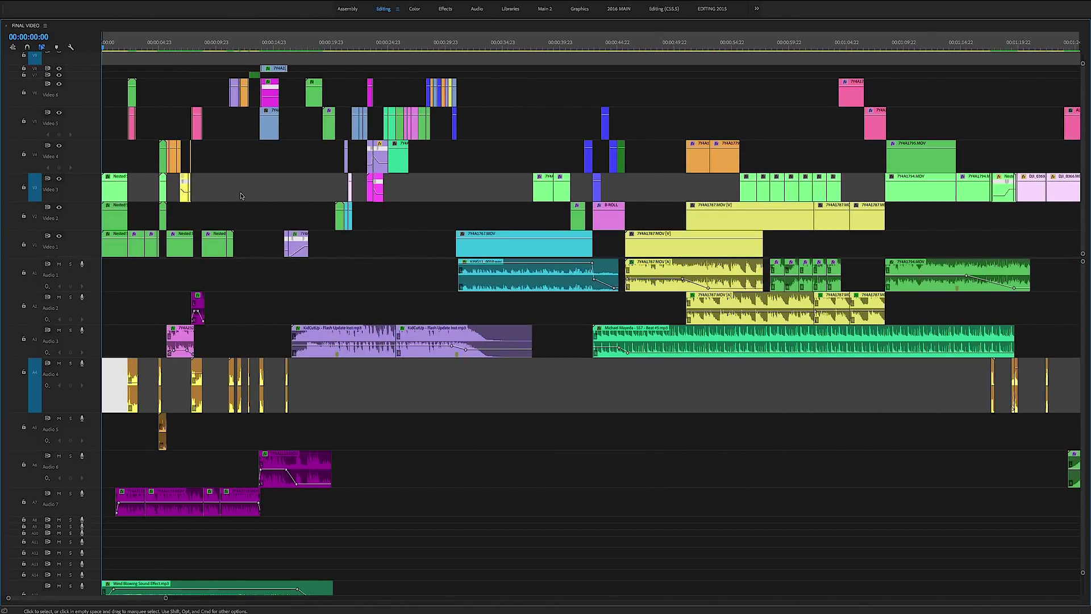
pyautogui.click(255, 338)
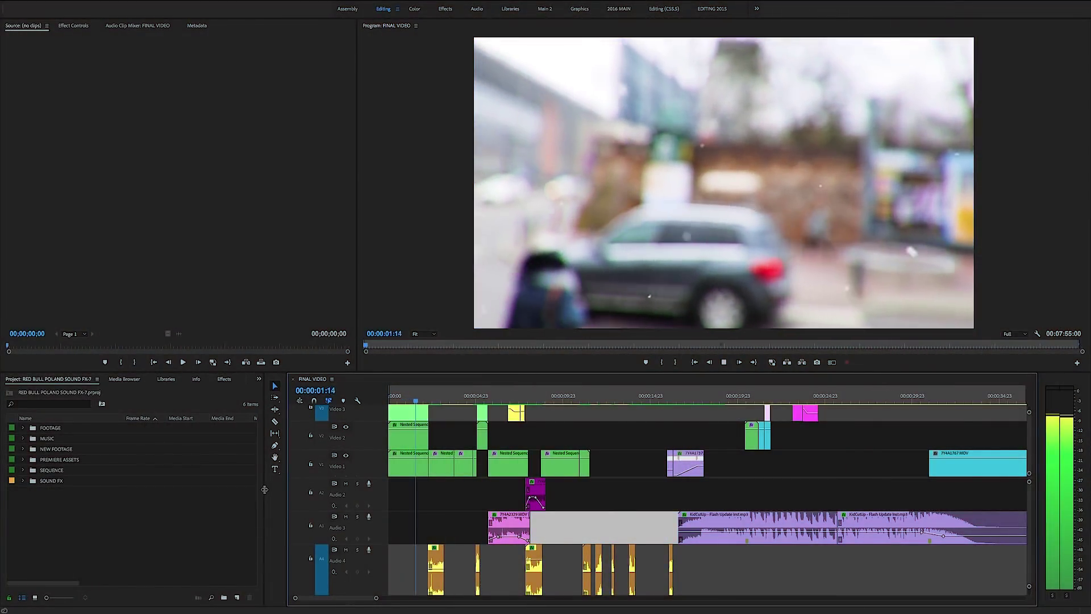
# Narrow the Project panel twice and zoom the timeline out over the opening montage.
pyautogui.moveTo(265, 489); pyautogui.dragTo(220, 487)
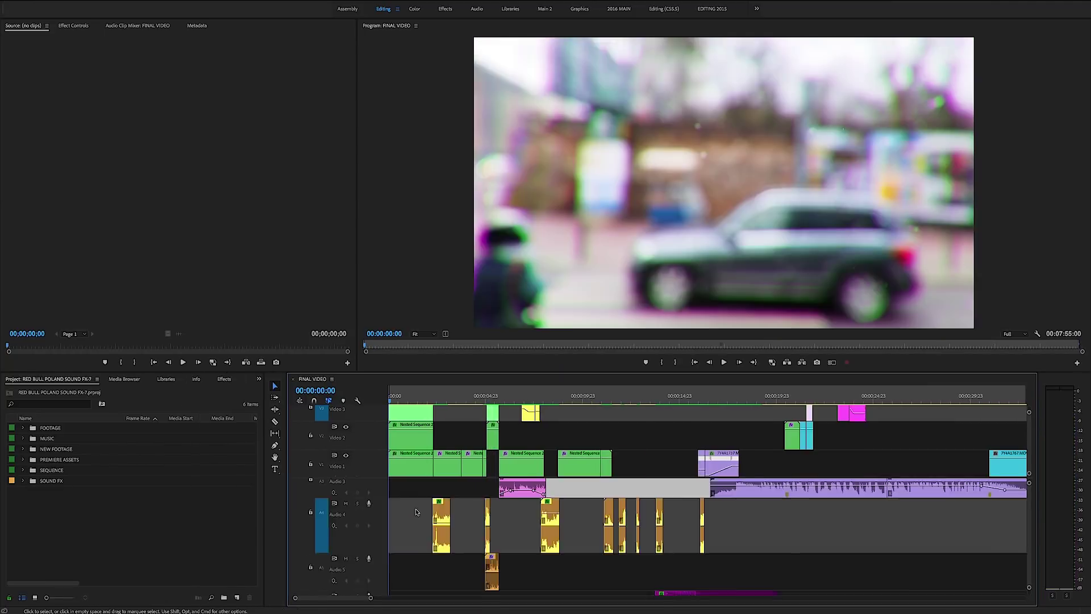
pyautogui.scroll(5, 416, 512)
pyautogui.scroll(5, 417, 513)
pyautogui.scroll(-2, 417, 512)
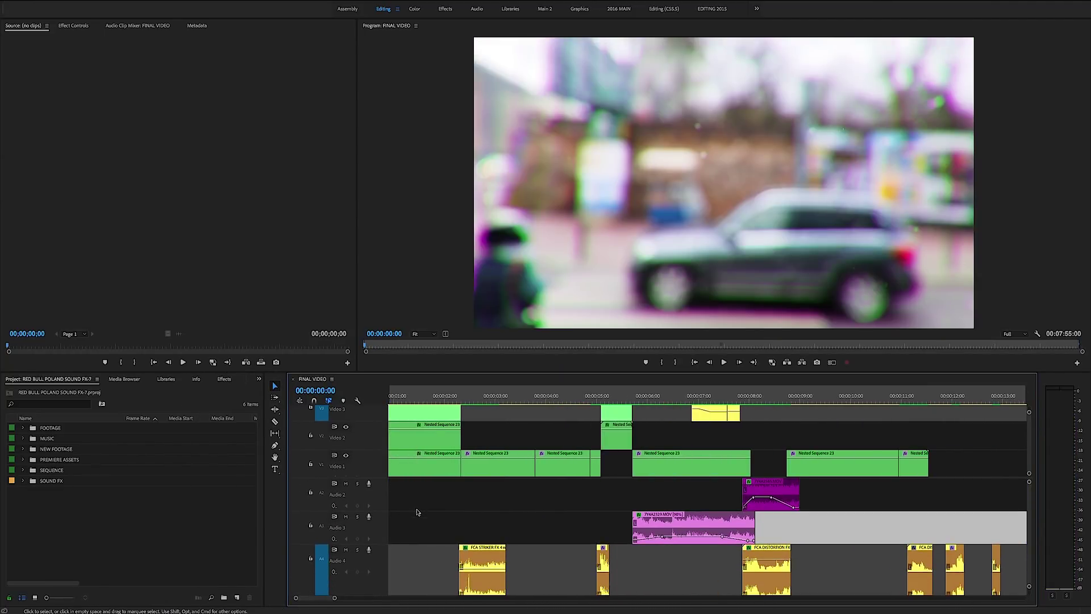
pyautogui.press('-')
pyautogui.press('-')
pyautogui.press('-')
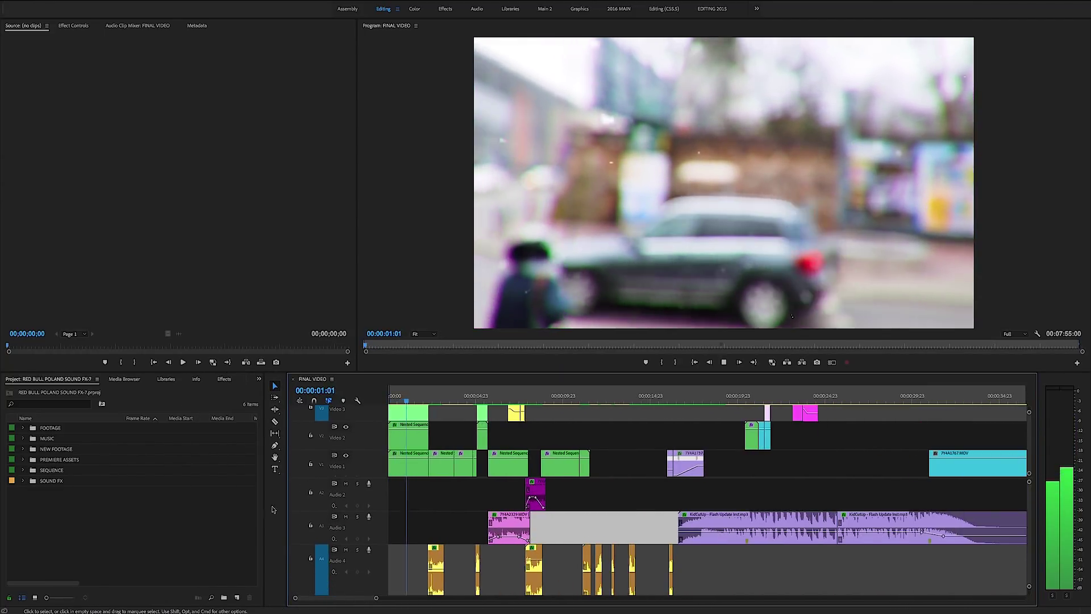
pyautogui.moveTo(265, 489); pyautogui.dragTo(225, 491)
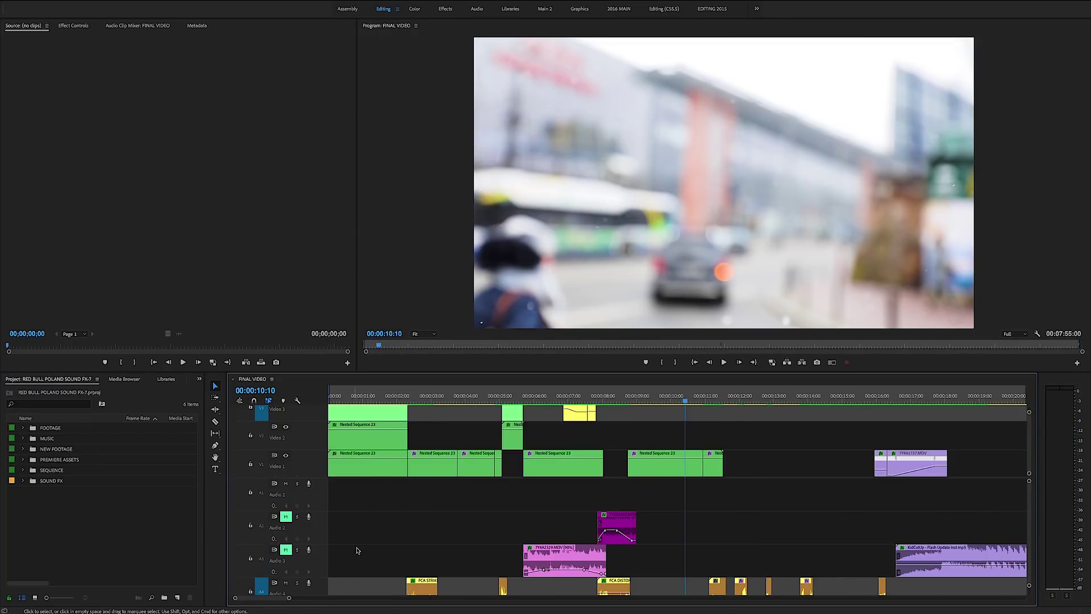
# Mute the A16, Audio 7 and Audio 4 tracks while playing from the sequence start.
pyautogui.scroll(-10, 286, 551)
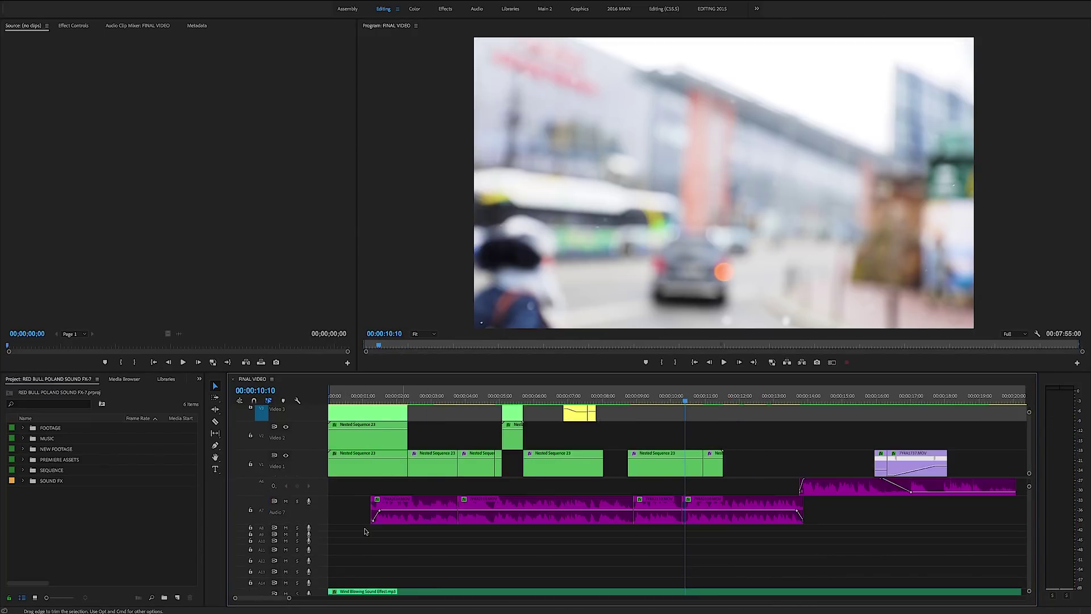
pyautogui.click(286, 580)
pyautogui.press('Home')
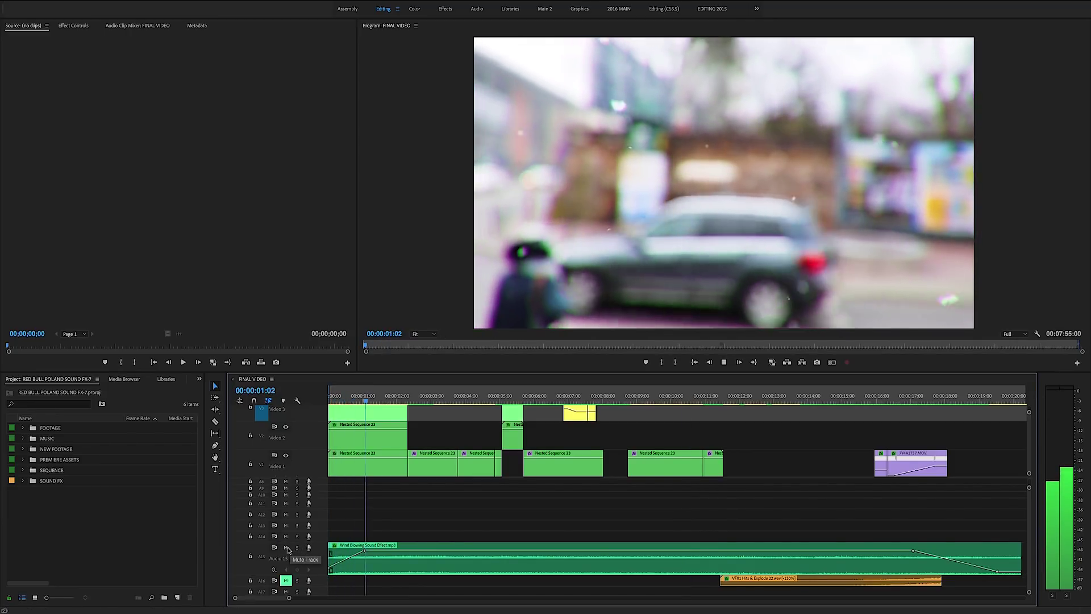
pyautogui.scroll(3, 356, 514)
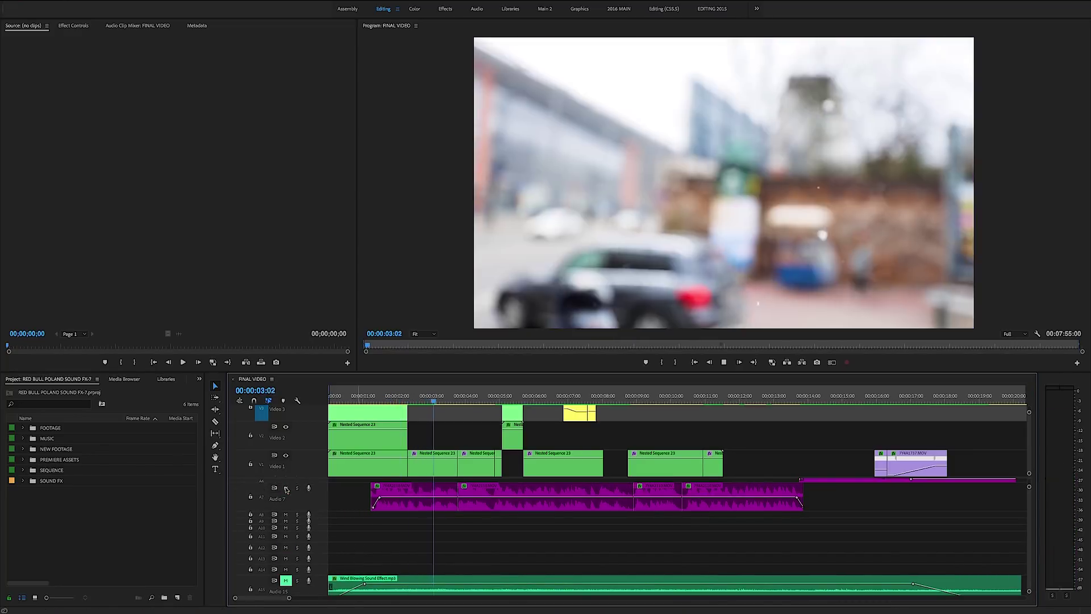
pyautogui.scroll(2, 350, 504)
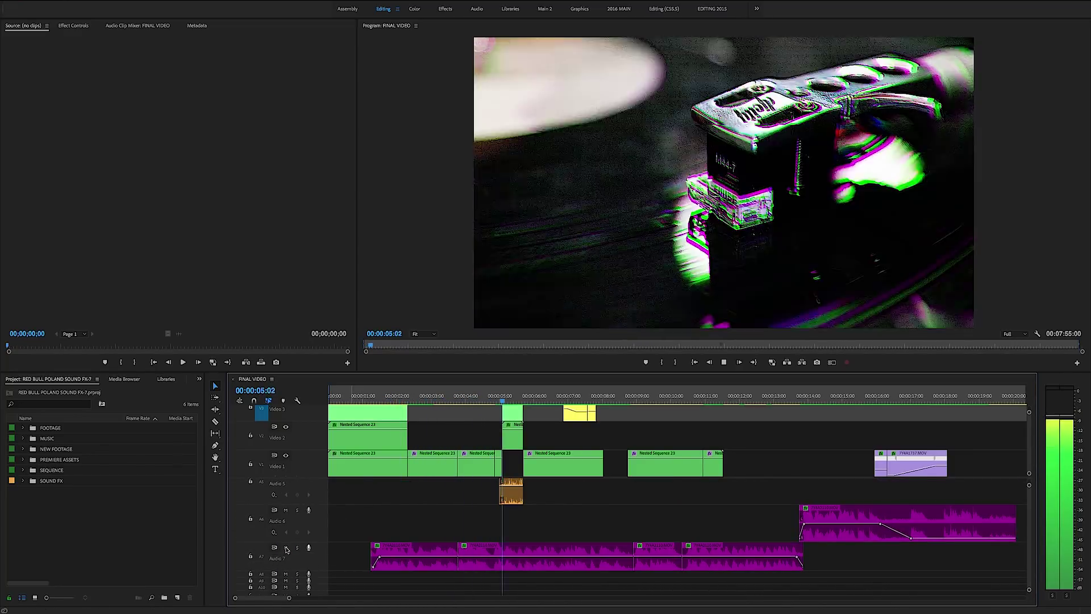
pyautogui.click(287, 548)
pyautogui.scroll(2, 370, 516)
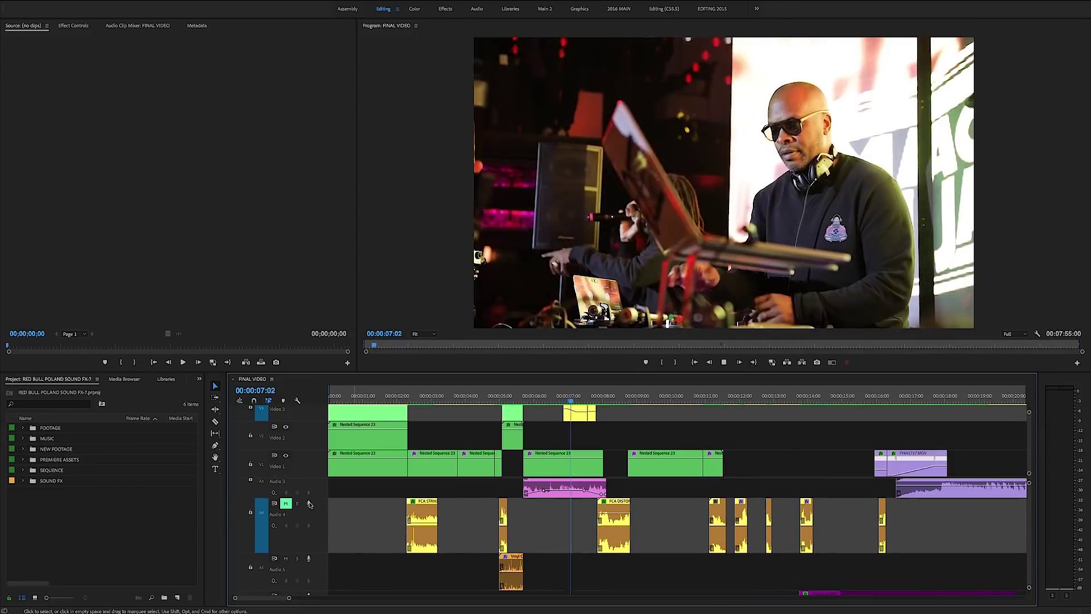
pyautogui.scroll(2, 294, 519)
pyautogui.scroll(1, 341, 524)
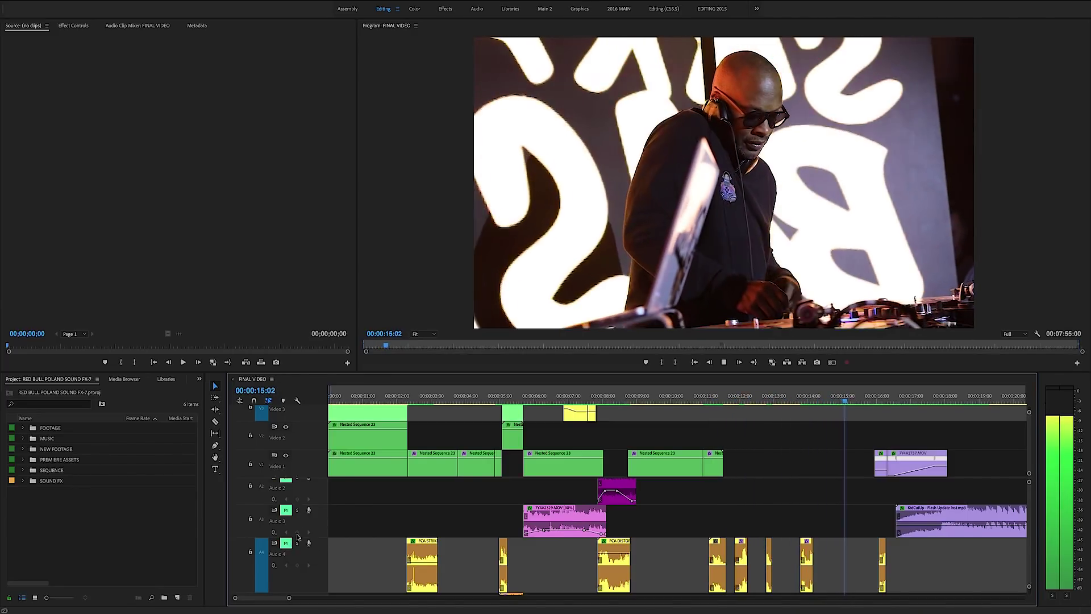
pyautogui.click(287, 544)
# Stop playback and replay the montage from about five seconds in without the effects.
pyautogui.press('space')
pyautogui.scroll(-4, 365, 520)
pyautogui.scroll(-3, 365, 520)
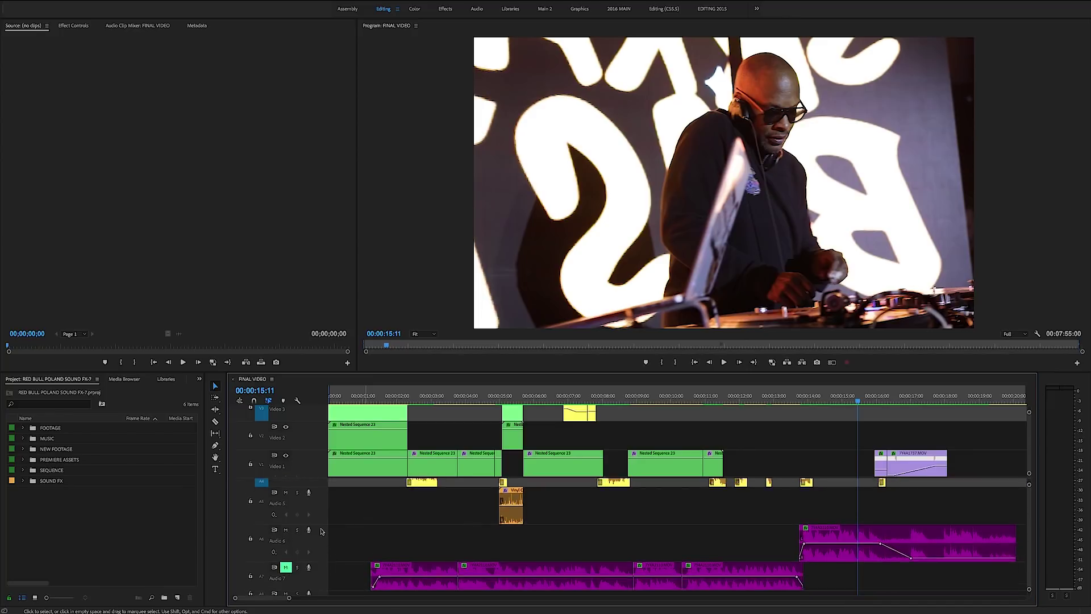
pyautogui.scroll(5, 369, 522)
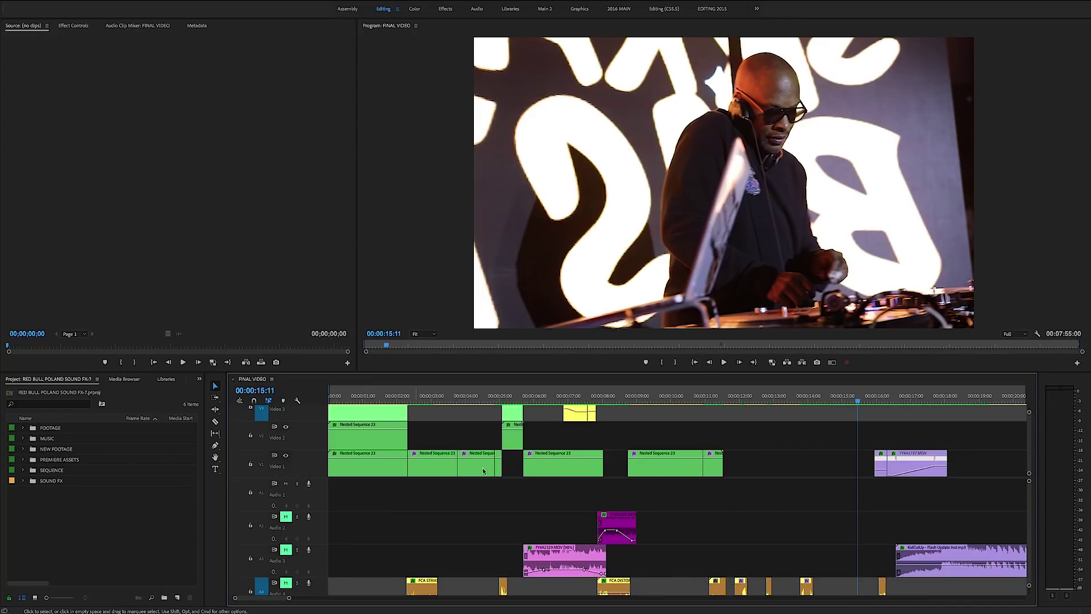
pyautogui.click(522, 396)
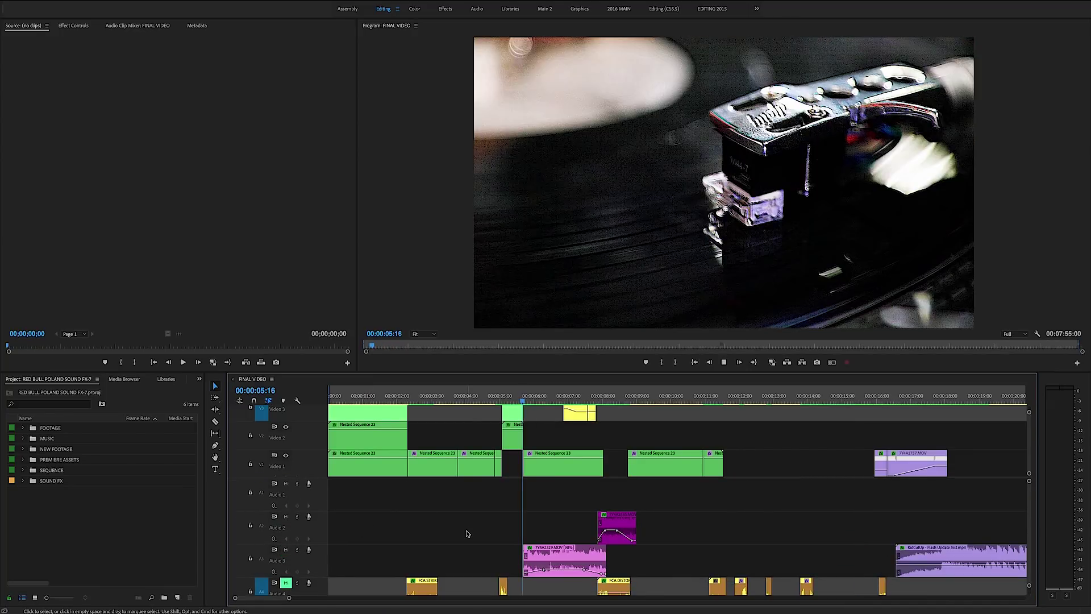
pyautogui.press('space')
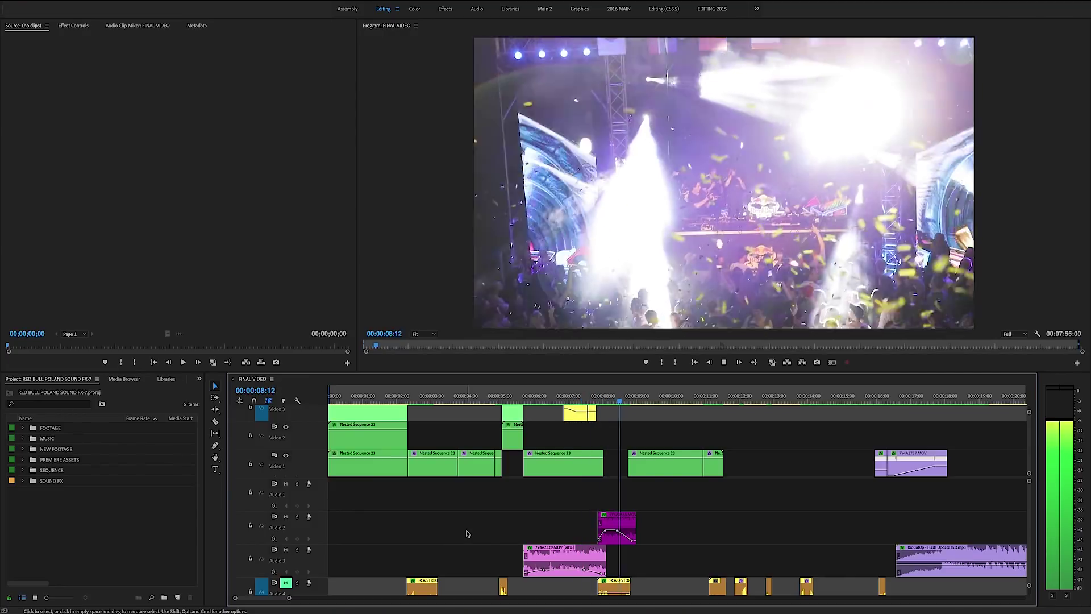
pyautogui.scroll(-10, 289, 546)
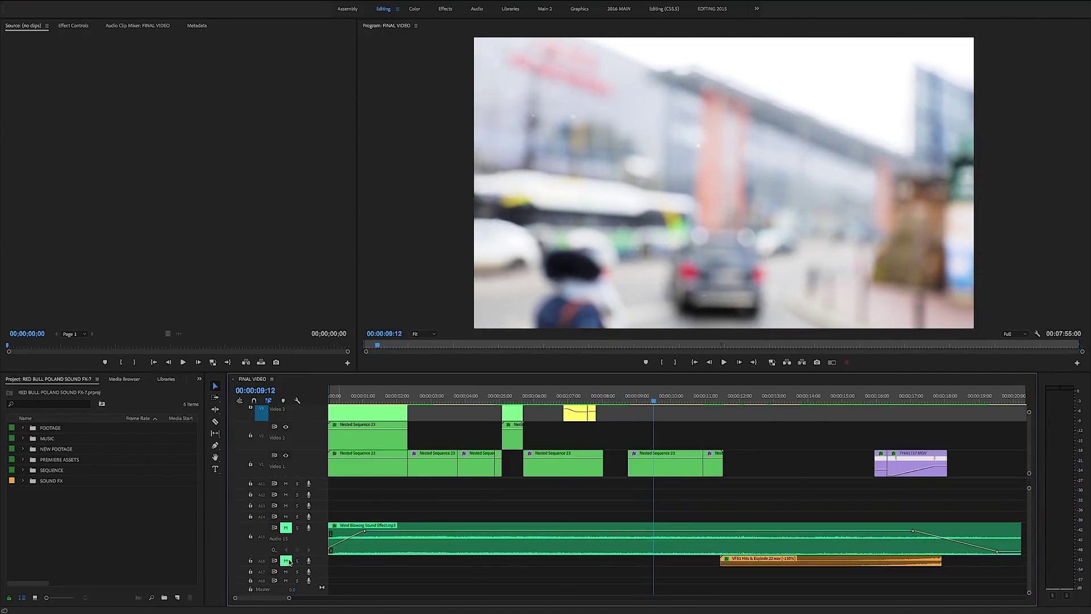
# Delete all sound-effect clips from the timeline and unmute Audio 4 and the lower track.
pyautogui.press('-')
pyautogui.scroll(10, 502, 568)
pyautogui.moveTo(636, 563); pyautogui.dragTo(346, 525)
pyautogui.press('Delete')
pyautogui.scroll(4, 351, 555)
pyautogui.press('Delete')
pyautogui.scroll(-4, 303, 513)
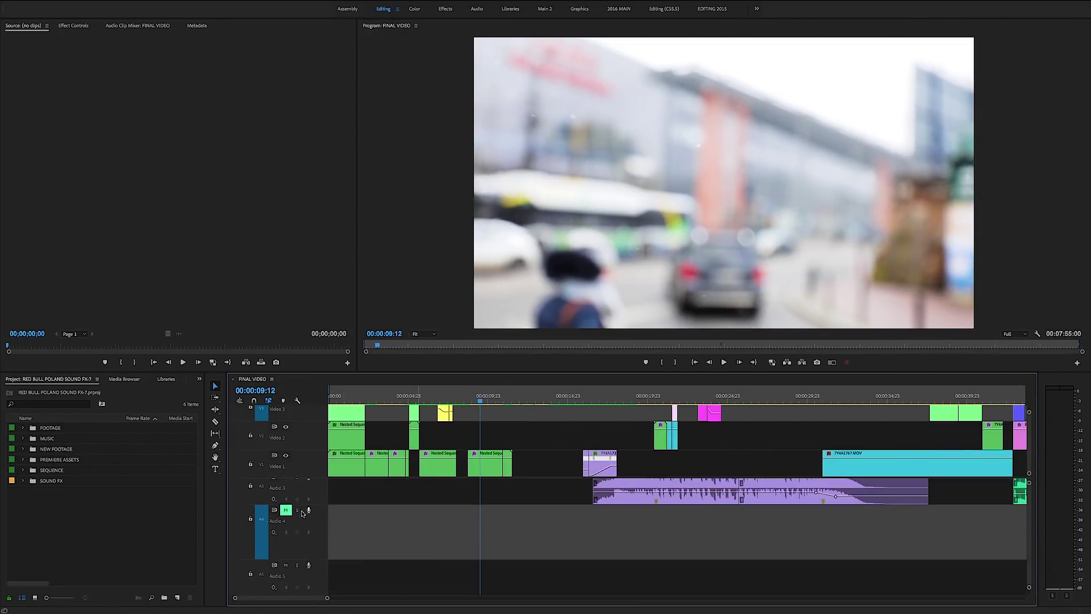
pyautogui.click(286, 510)
pyautogui.scroll(-5, 296, 514)
pyautogui.click(286, 489)
pyautogui.scroll(5, 365, 555)
# Delete the SOUND FX bin from the project, confirming removal of its clip references.
pyautogui.click(40, 498)
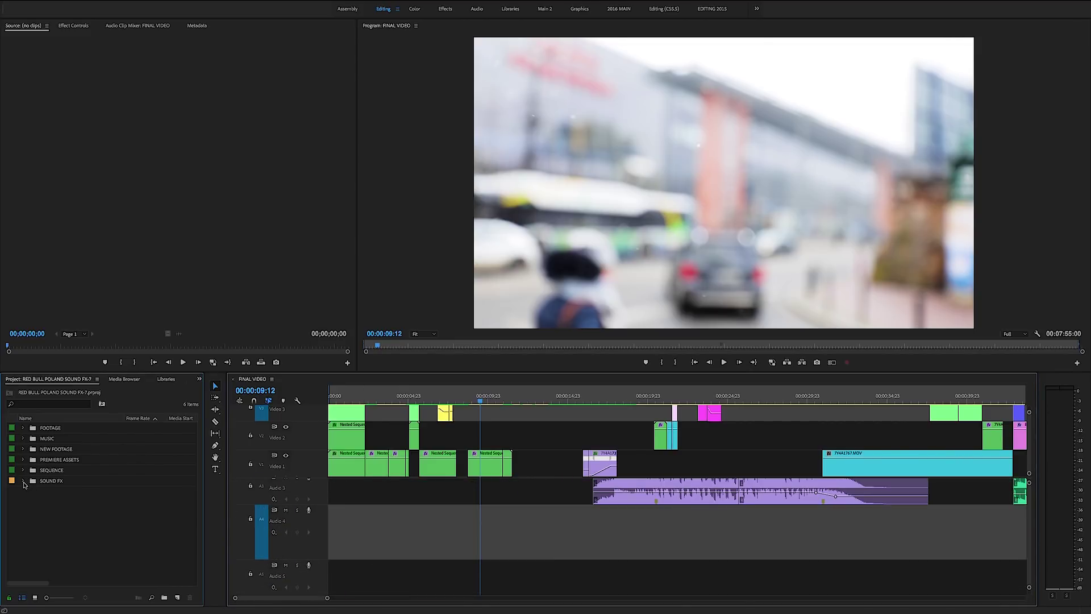
pyautogui.click(24, 481)
pyautogui.click(33, 482)
pyautogui.press('Delete')
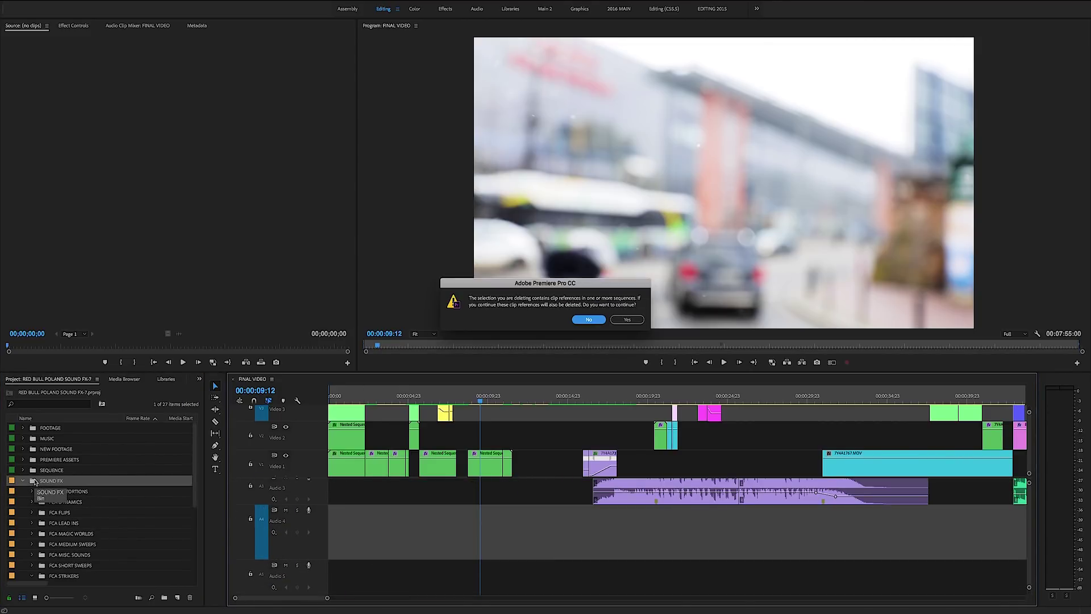
pyautogui.click(627, 320)
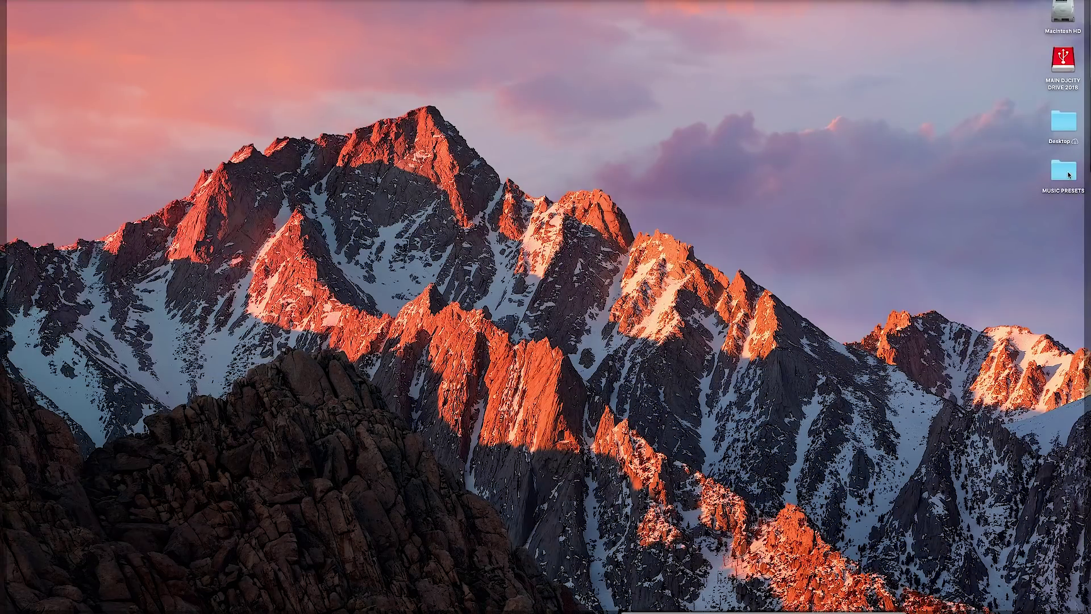
# Open MUSIC PRESETS and drag the FCA AUDIO BOOST PACK folder into Premiere's Project panel.
pyautogui.doubleClick(1046, 172)
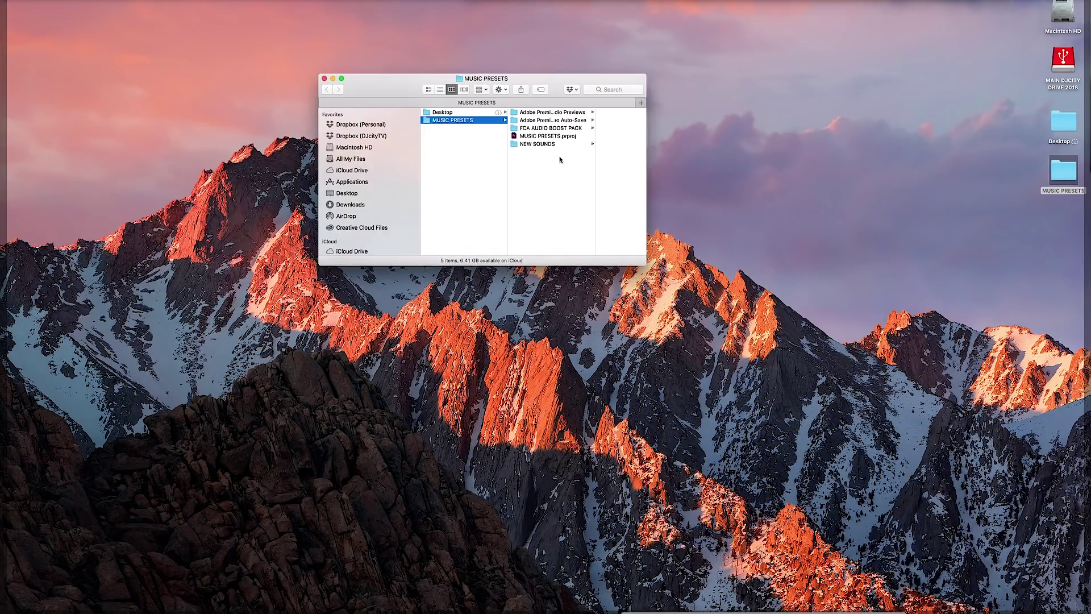
pyautogui.click(574, 128)
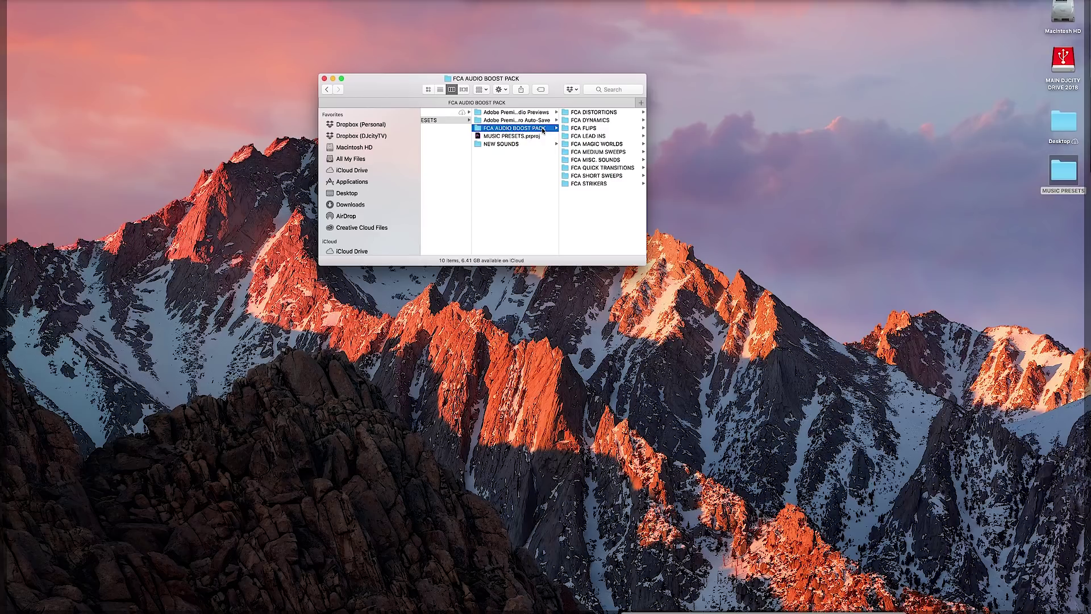
pyautogui.moveTo(542, 130); pyautogui.dragTo(117, 479)
pyautogui.press('super+Tab')
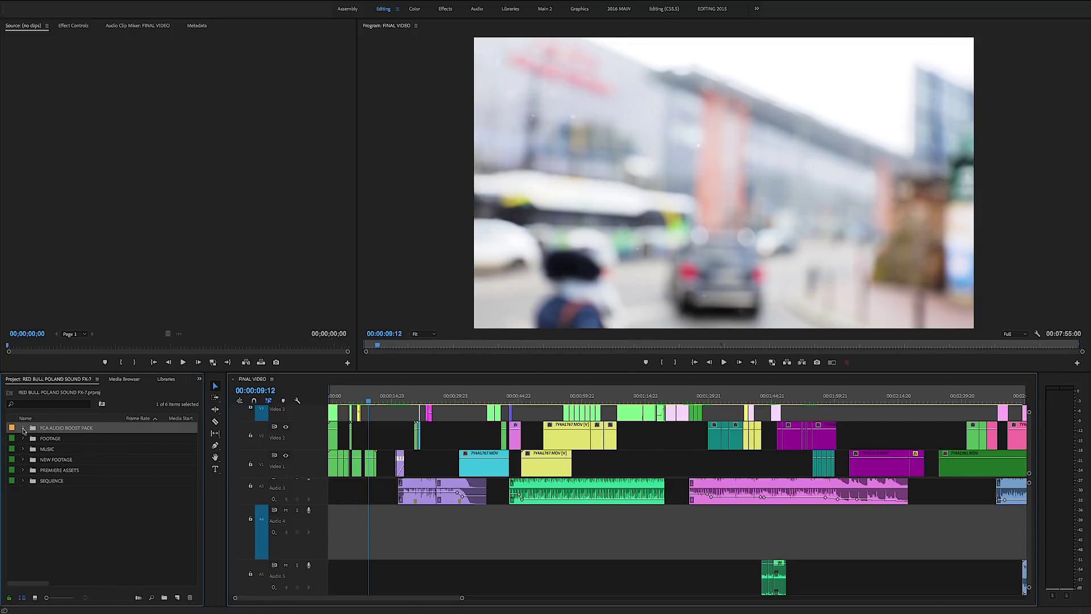
# Expand FCA AUDIO BOOST PACK and FCA SHORT SWEEPS, reset the playhead to 0, and load SHORT SWEEP REVERB FX 1.wav.
pyautogui.click(23, 431)
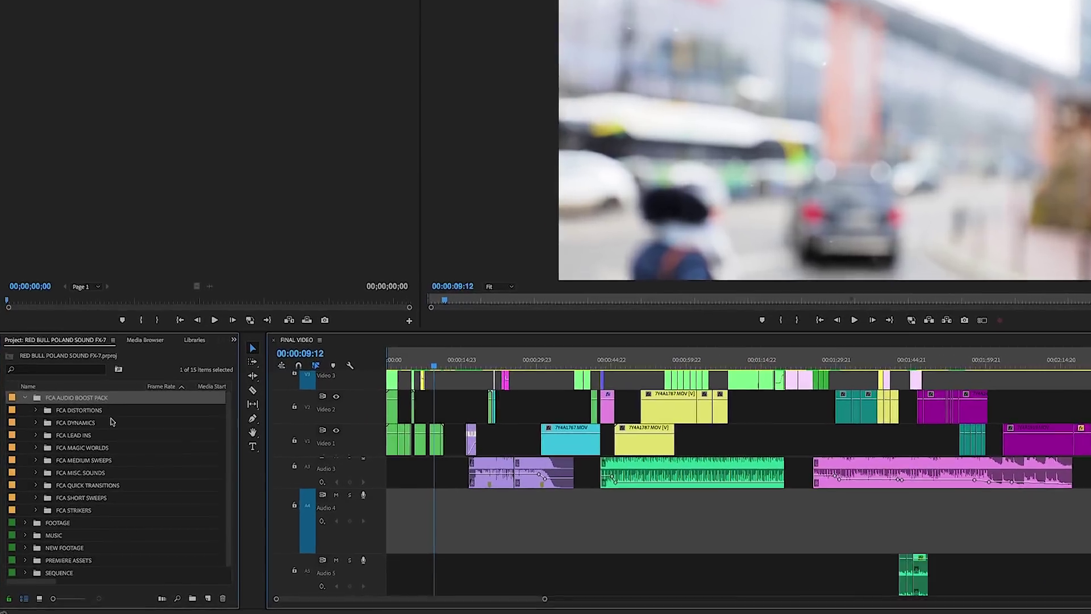
pyautogui.scroll(3, 360, 534)
pyautogui.scroll(2, 492, 509)
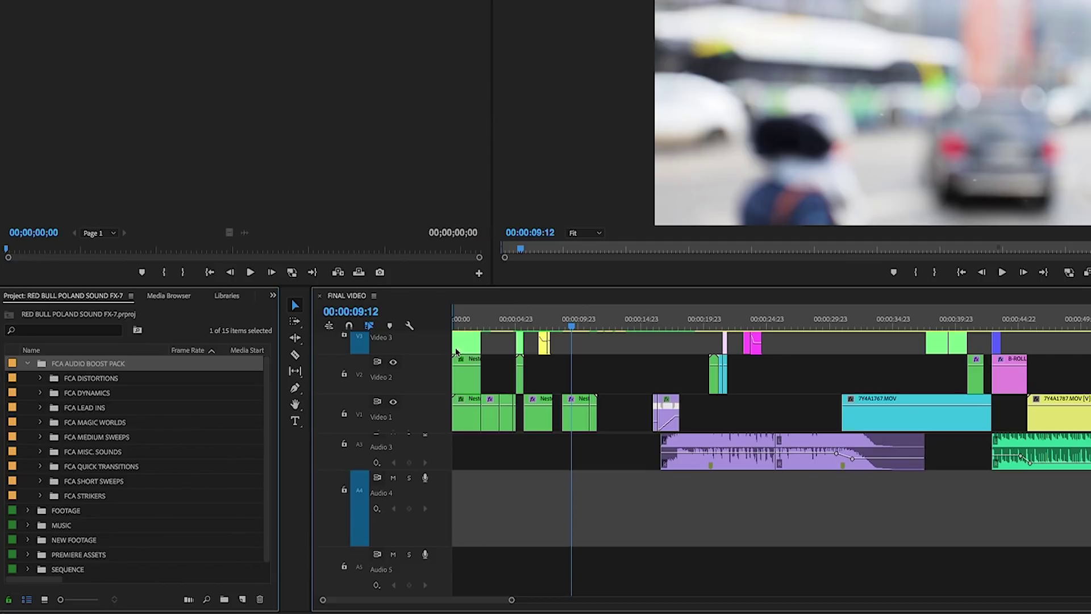
pyautogui.moveTo(466, 318); pyautogui.dragTo(453, 320)
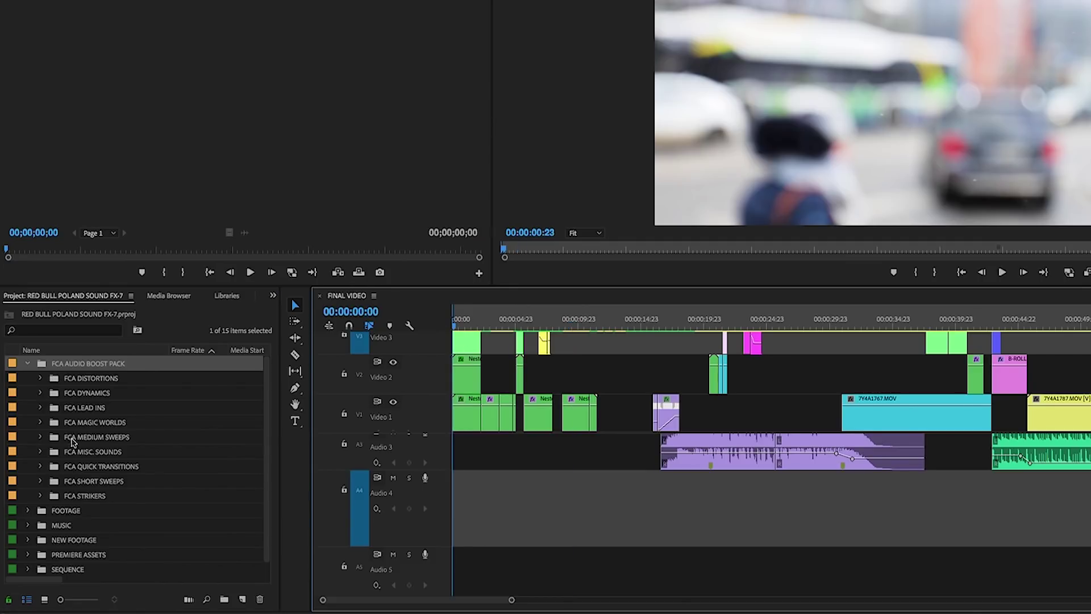
pyautogui.scroll(-1, 40, 461)
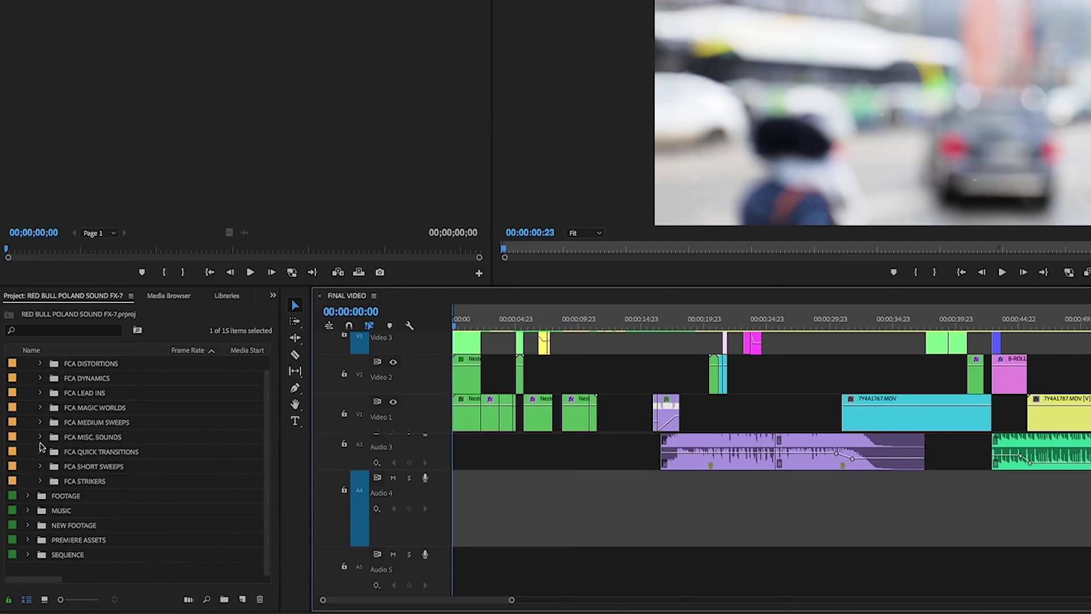
pyautogui.click(40, 467)
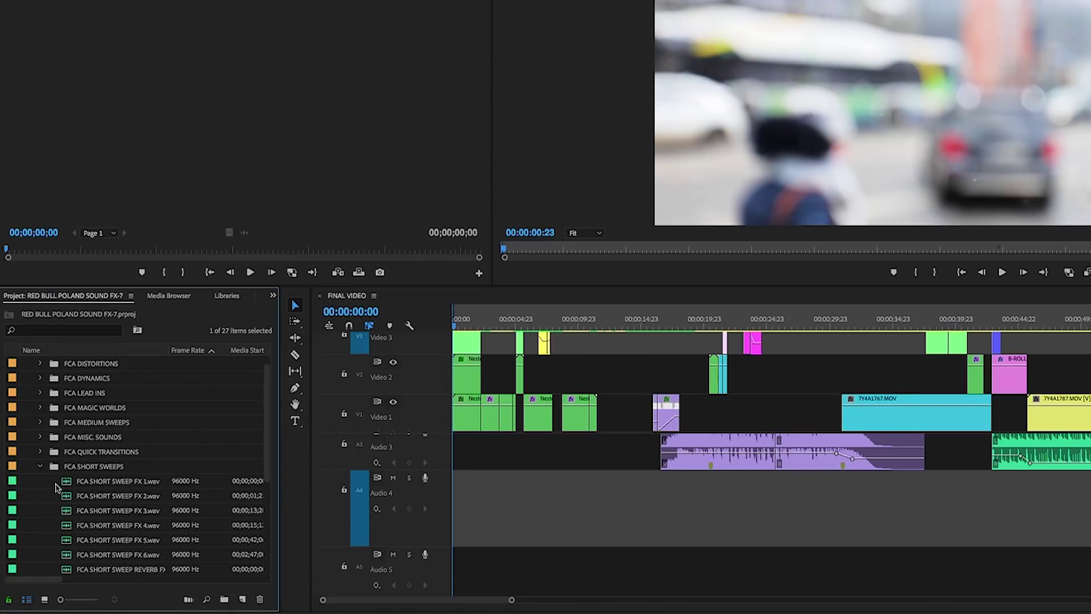
pyautogui.scroll(-4, 57, 486)
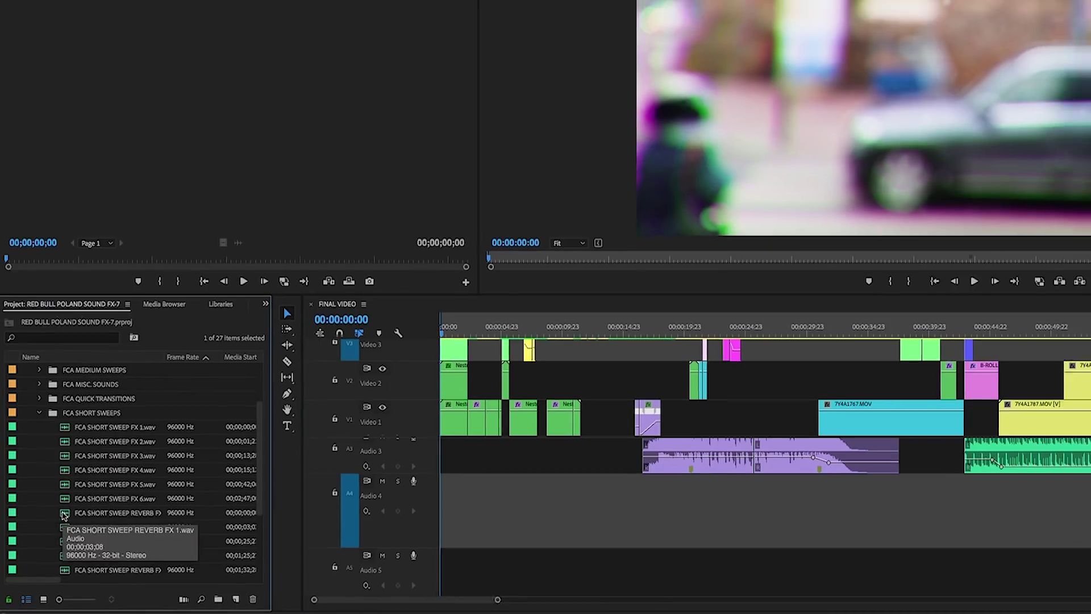
pyautogui.doubleClick(65, 510)
# Audition the short sweep reverbs FX 1 through FX 5 in the Source Monitor.
pyautogui.press('space')
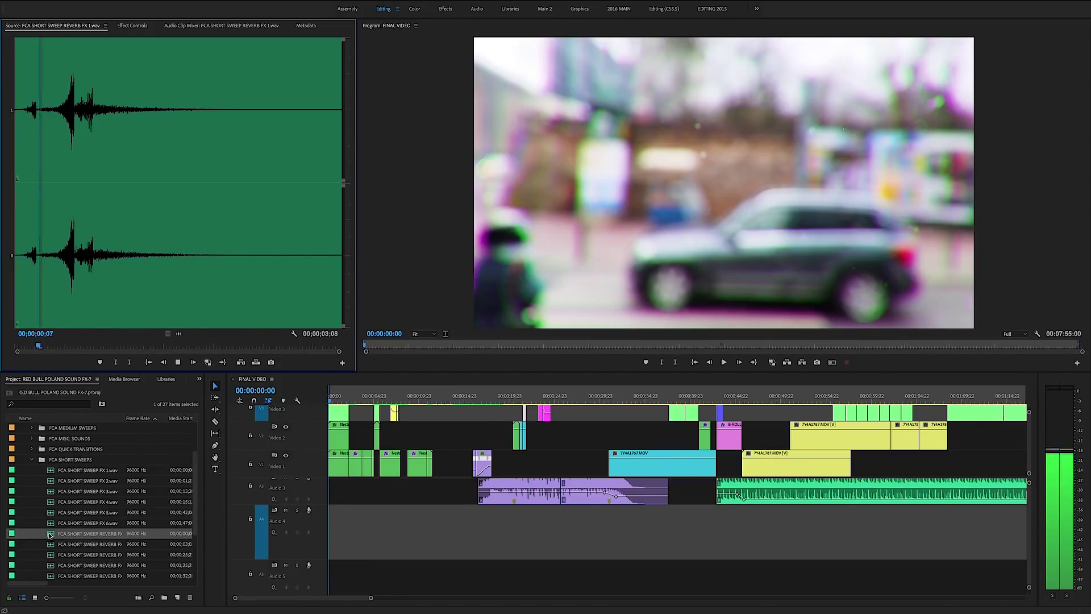
pyautogui.doubleClick(51, 544)
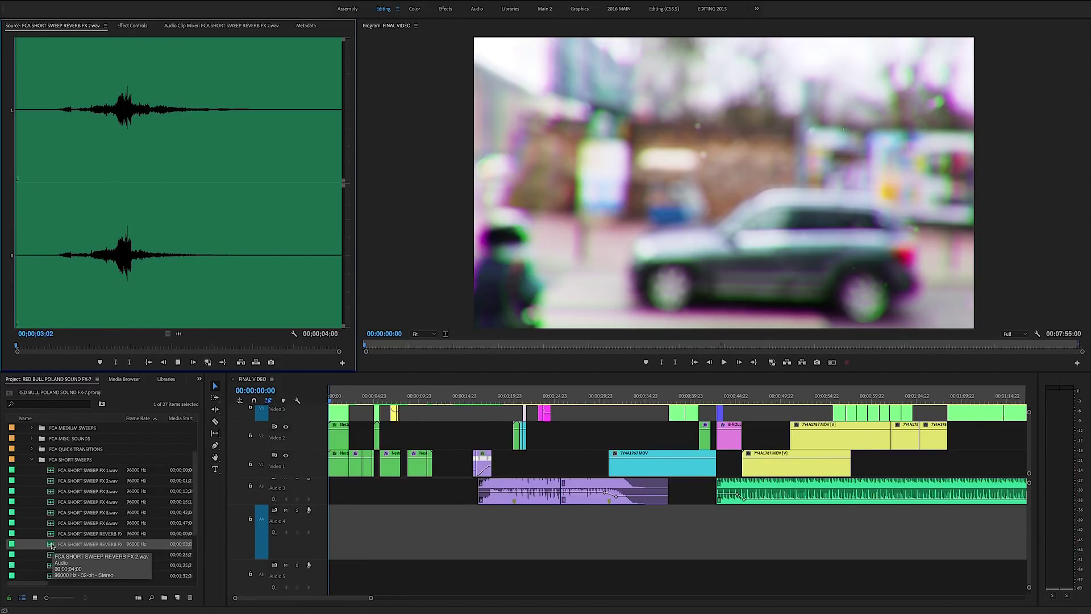
pyautogui.doubleClick(51, 554)
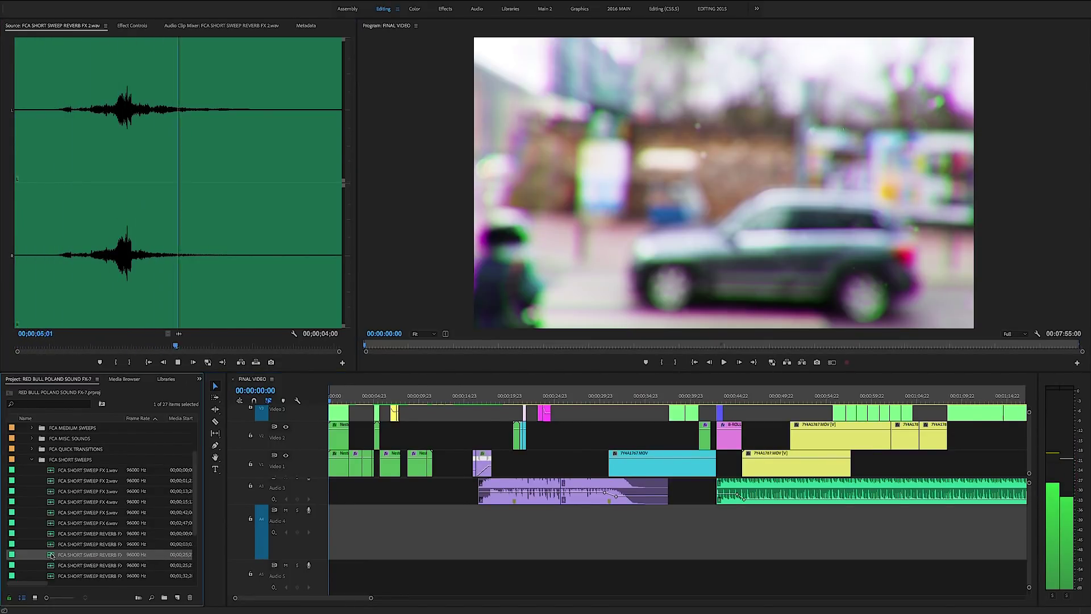
pyautogui.press('space')
pyautogui.scroll(-2, 69, 527)
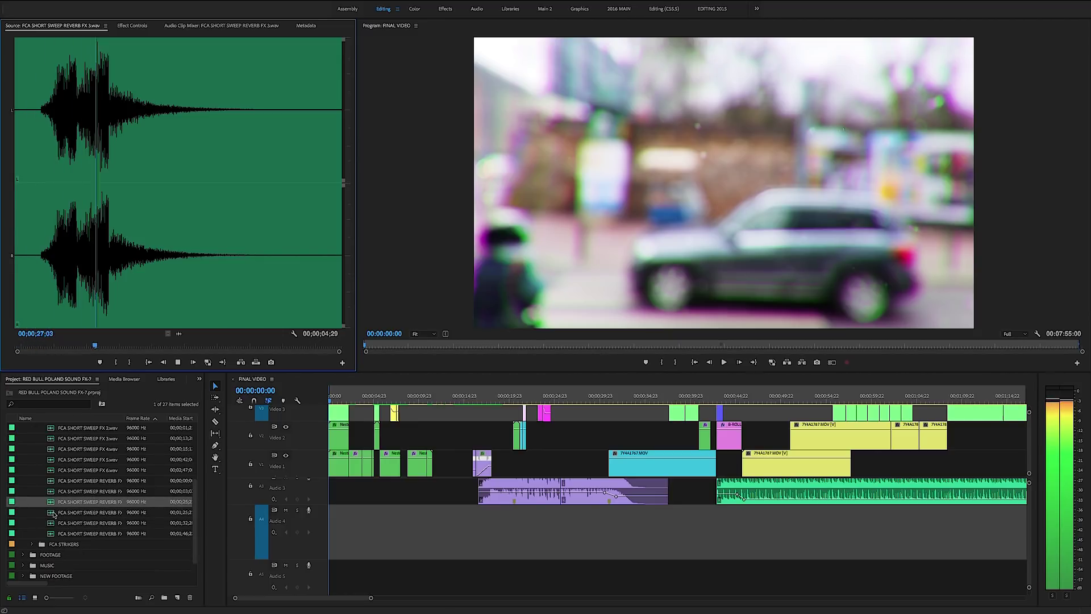
pyautogui.doubleClick(52, 514)
pyautogui.press('space')
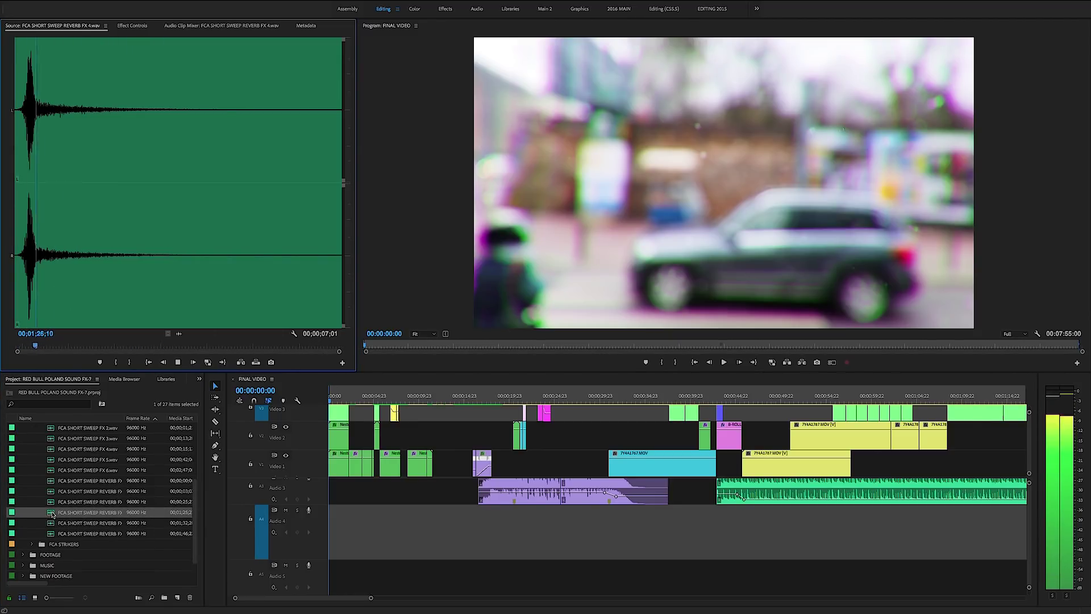
pyautogui.doubleClick(52, 523)
pyautogui.press('space')
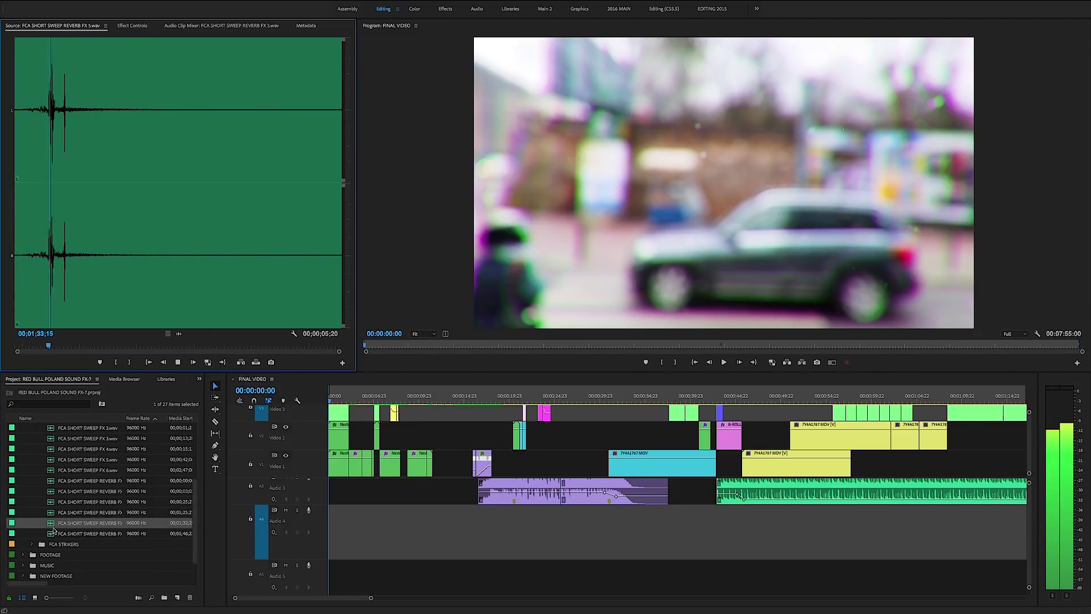
# Mark the medium sweep reverb FX 4's in point at 05;34;06 and drop it on Audio 4 at the start.
pyautogui.click(52, 533)
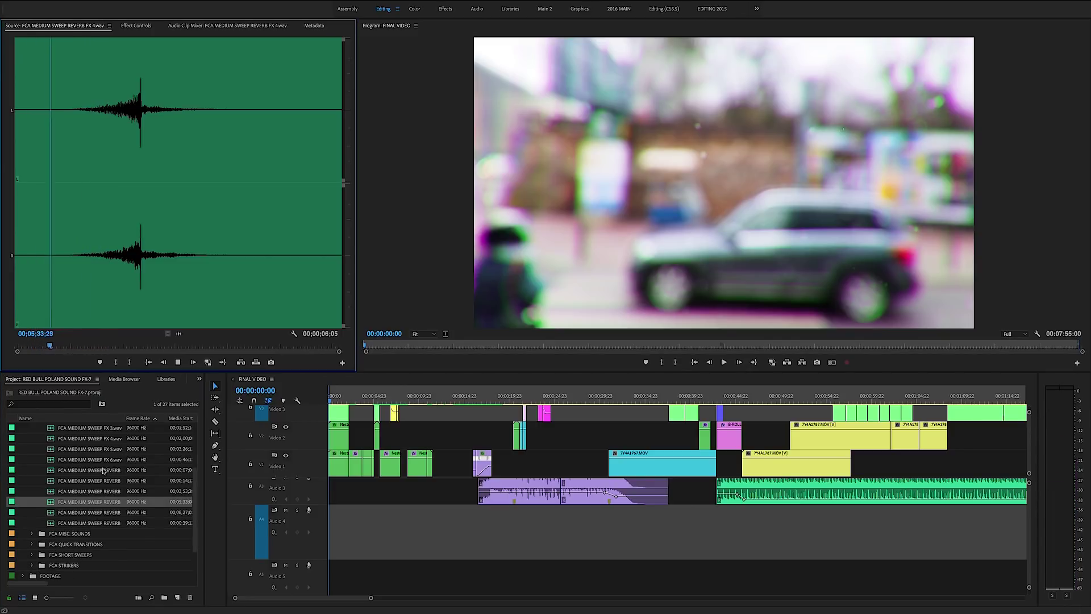
pyautogui.scroll(3, 103, 469)
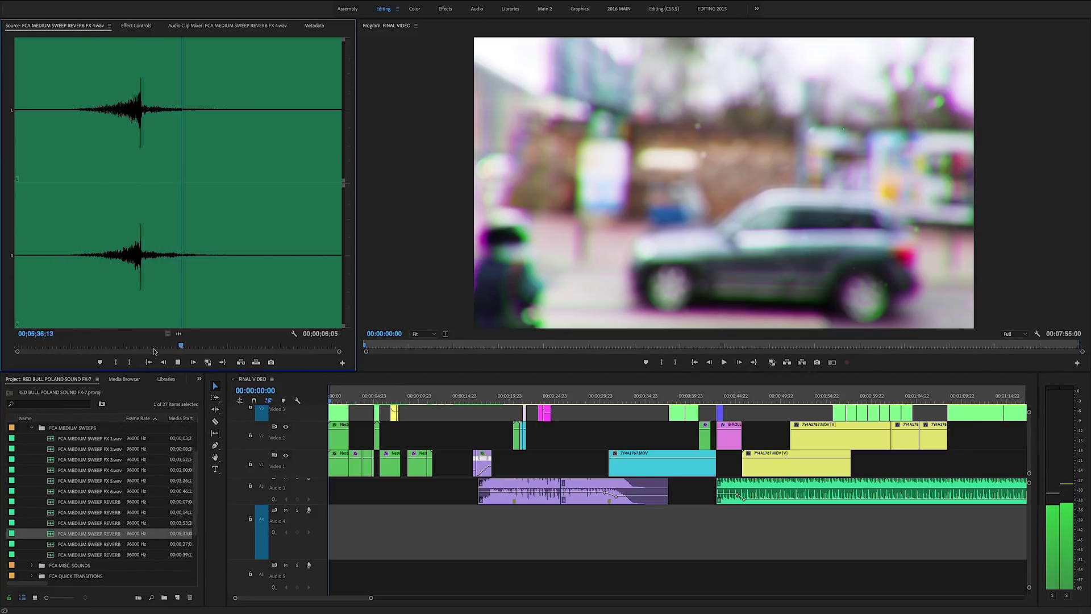
pyautogui.click(64, 346)
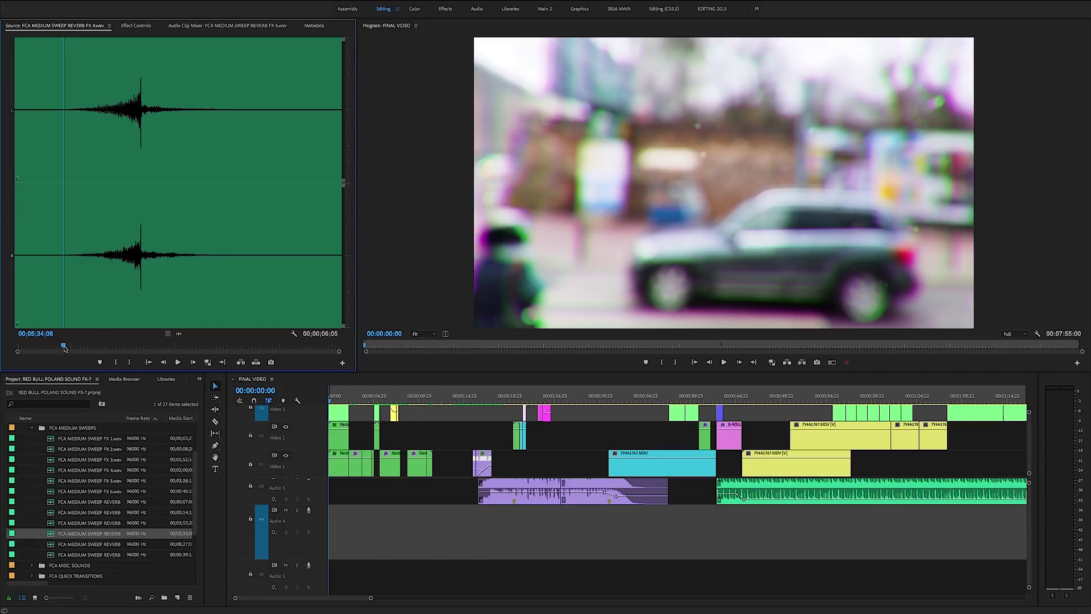
pyautogui.press('i')
pyautogui.moveTo(179, 334); pyautogui.dragTo(332, 534)
# Trim 18 frames from the sweep's head, shift the opening video 1:11 later, and nudge the sweep a frame earlier.
pyautogui.press('=')
pyautogui.scroll(1, 353, 489)
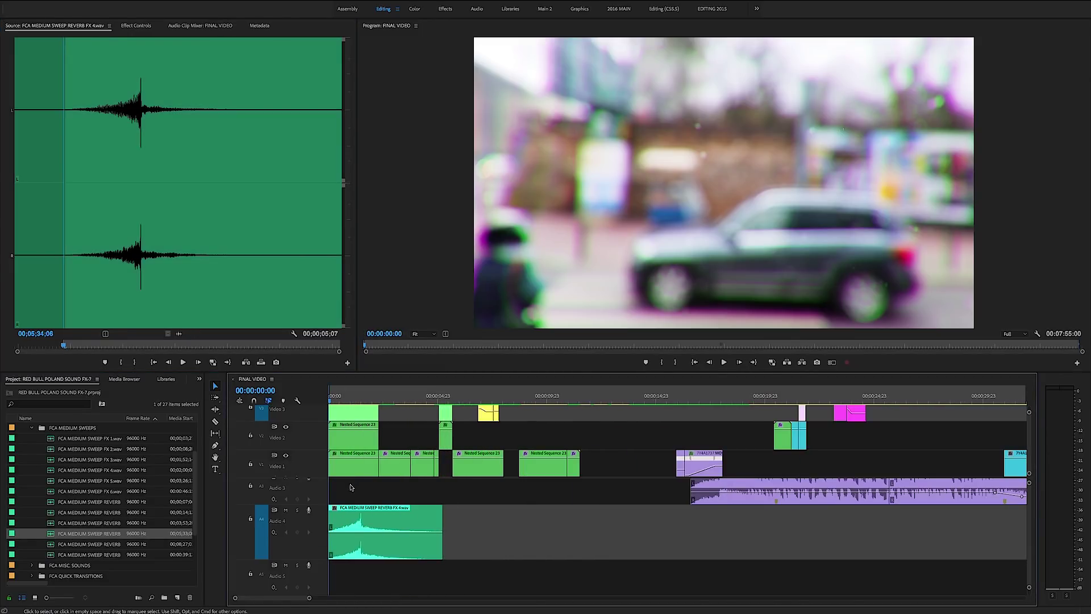
pyautogui.press('=')
pyautogui.press('=')
pyautogui.press('=')
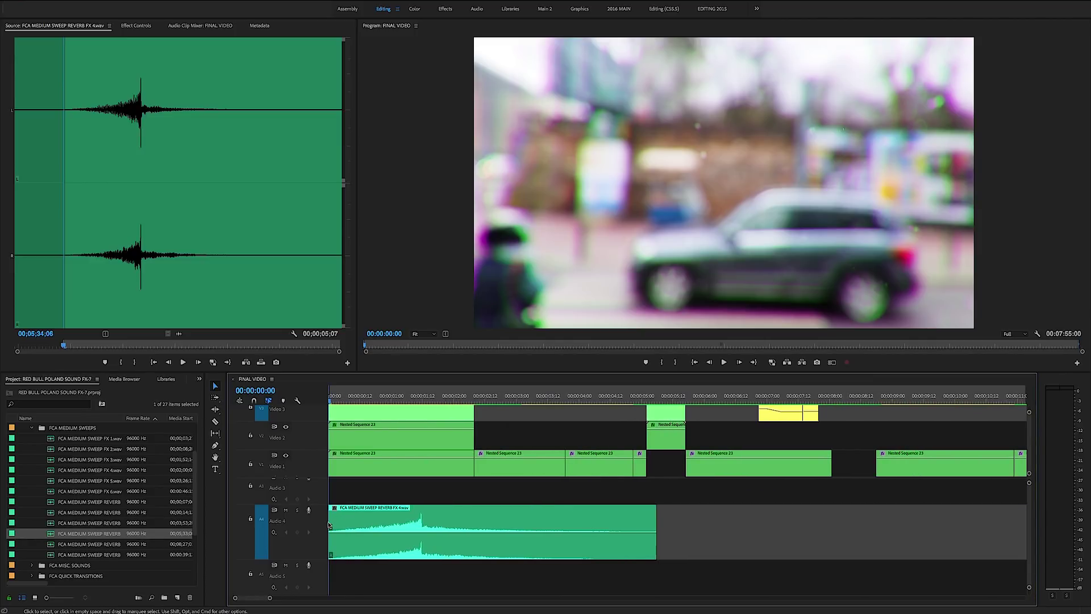
pyautogui.moveTo(331, 521); pyautogui.dragTo(396, 504)
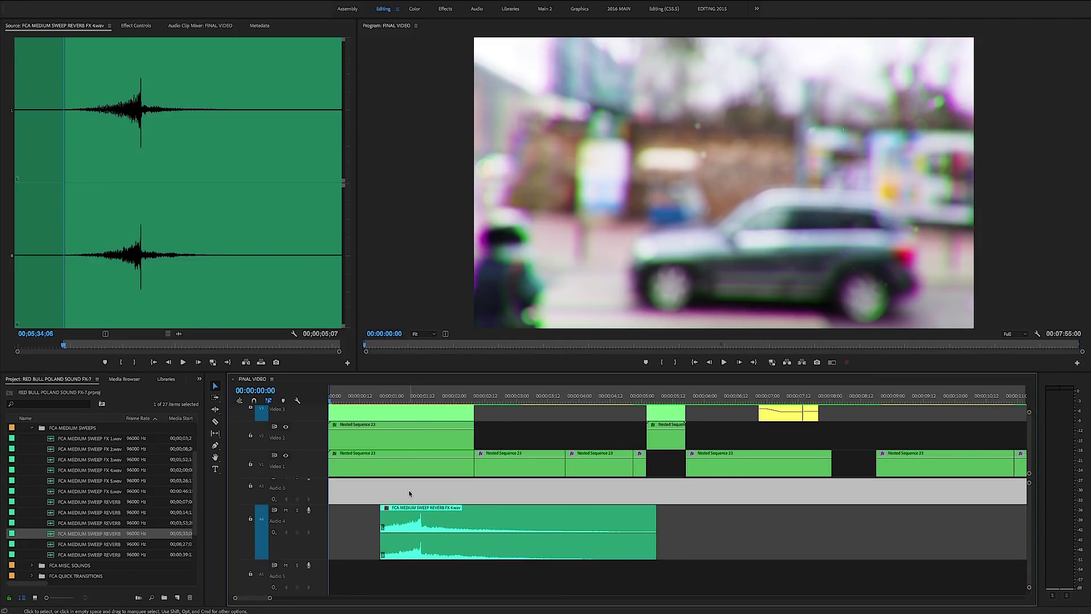
pyautogui.click(402, 514)
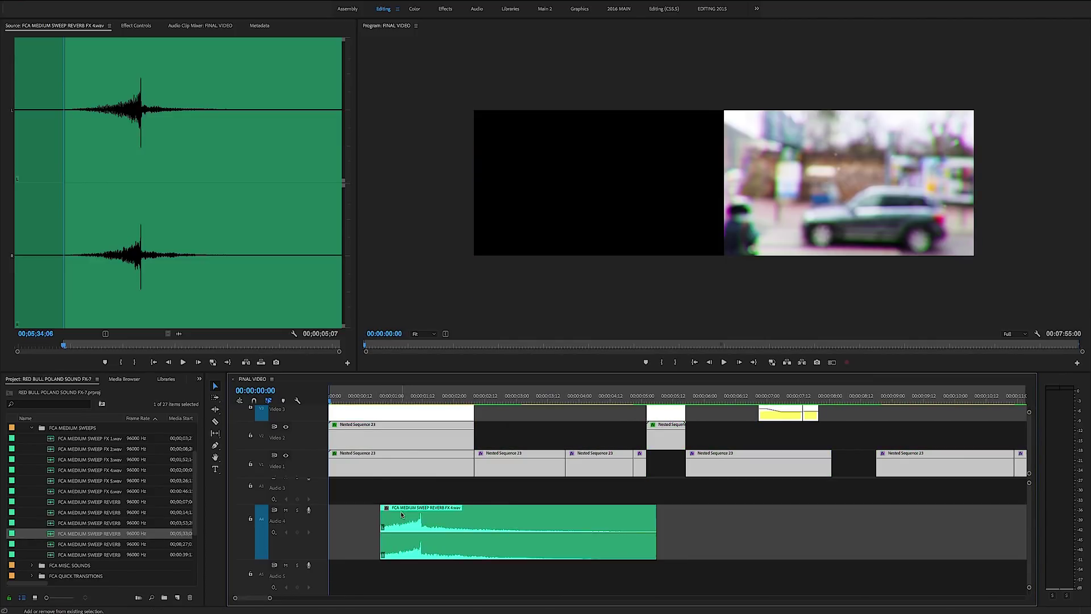
pyautogui.moveTo(370, 471); pyautogui.dragTo(466, 475)
pyautogui.scroll(3, 415, 517)
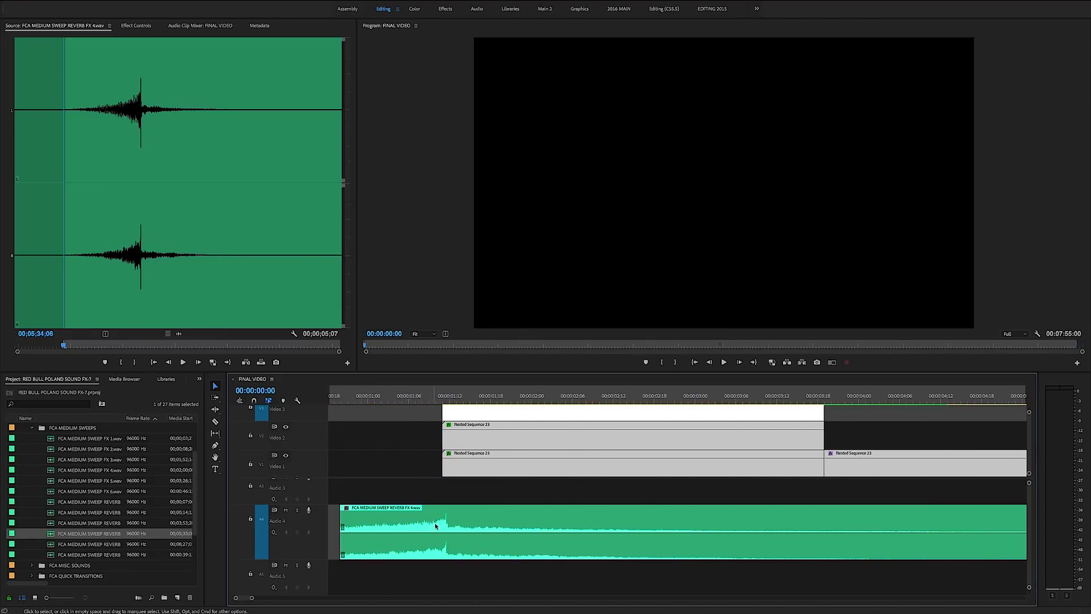
pyautogui.click(435, 526)
pyautogui.press('super+Left')
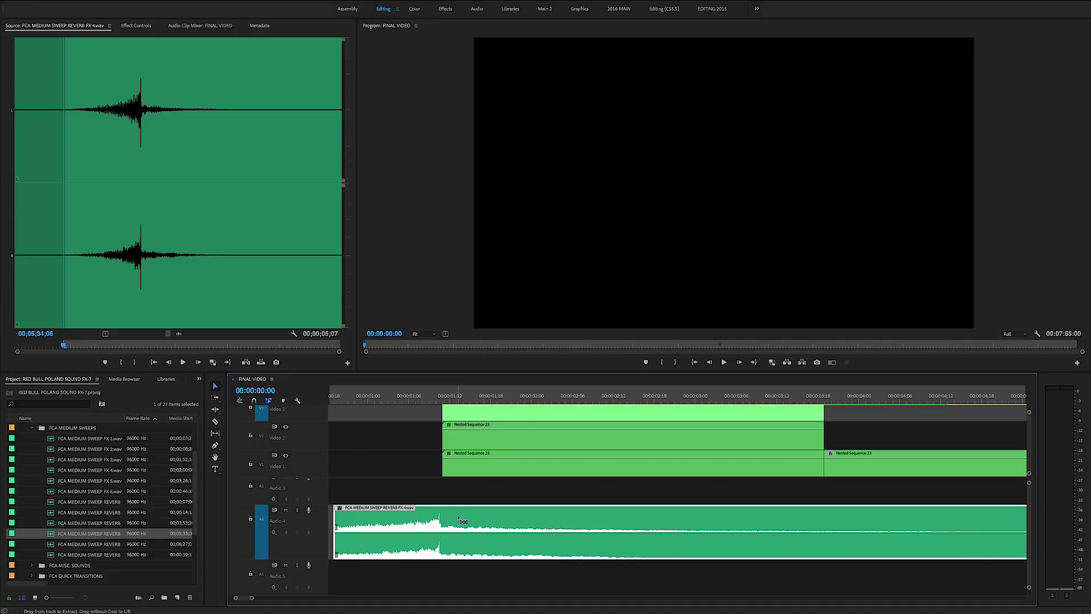
# Add a volume fade-in keyframe to the sweep and razor off its leading piece.
pyautogui.click(432, 494)
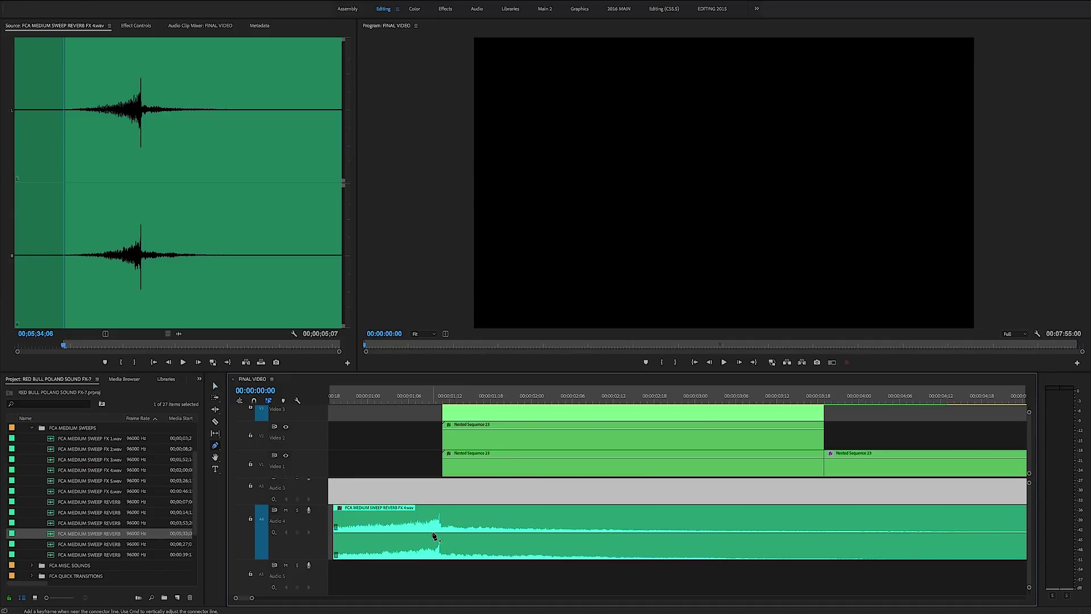
pyautogui.click(433, 533)
pyautogui.moveTo(372, 533); pyautogui.dragTo(372, 570)
pyautogui.press('c')
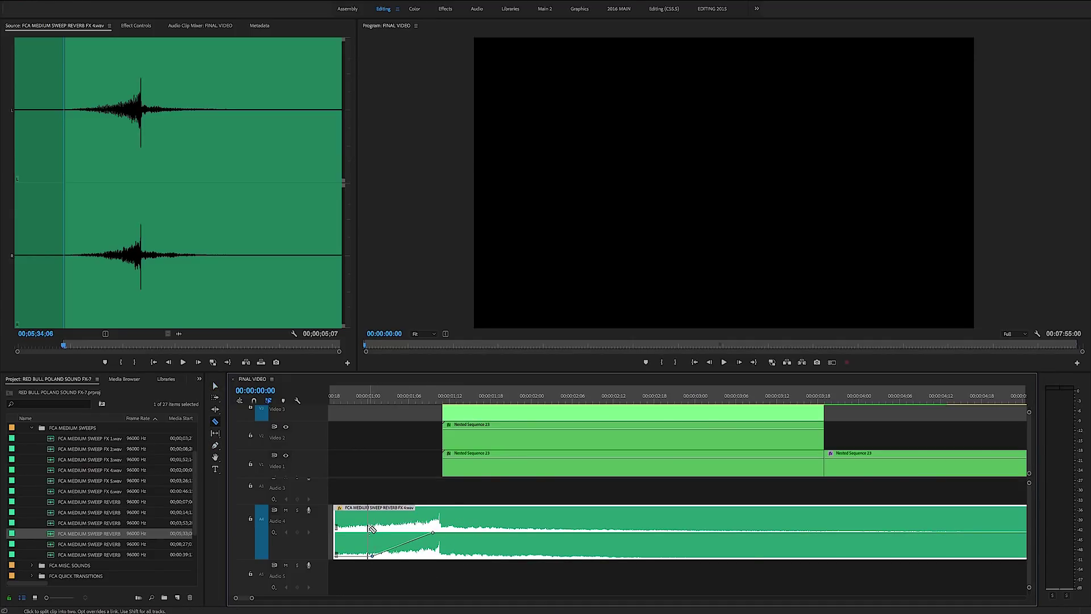
pyautogui.click(368, 529)
pyautogui.press('v')
pyautogui.click(372, 496)
pyautogui.click(355, 526)
pyautogui.press('Delete')
# Shift all clips left so the sweep starts at 00:00 and play back the opening.
pyautogui.scroll(-3, 364, 493)
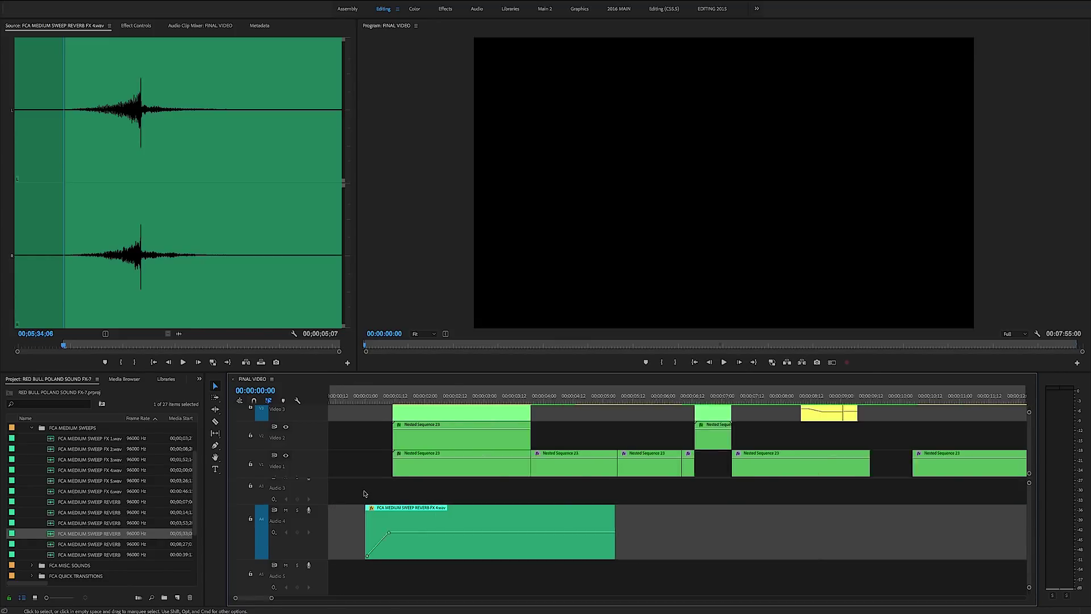
pyautogui.scroll(-1, 364, 493)
pyautogui.press('super+a')
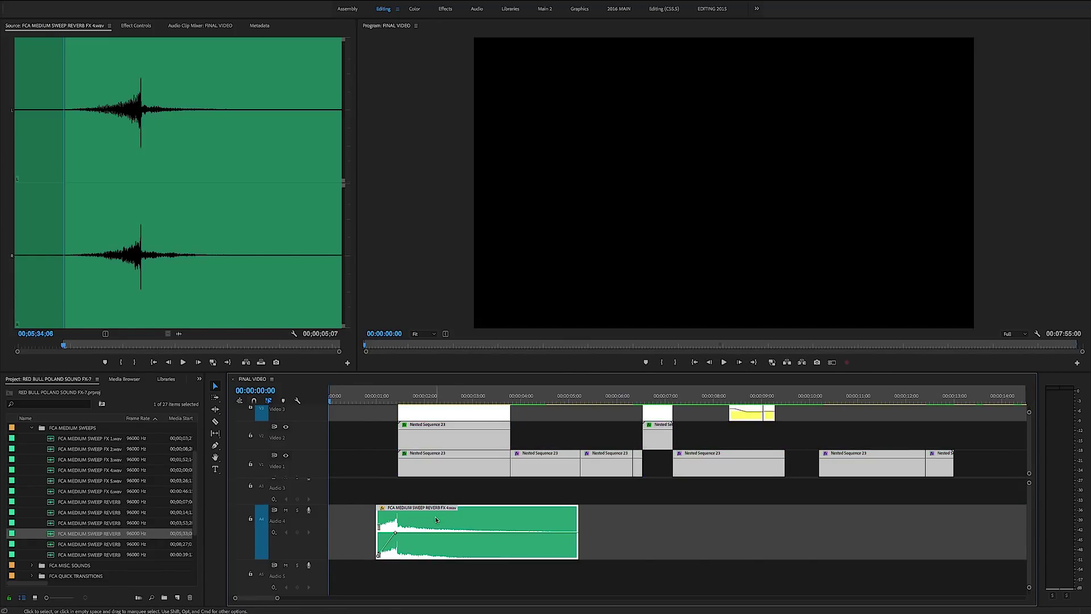
pyautogui.moveTo(436, 520); pyautogui.dragTo(365, 529)
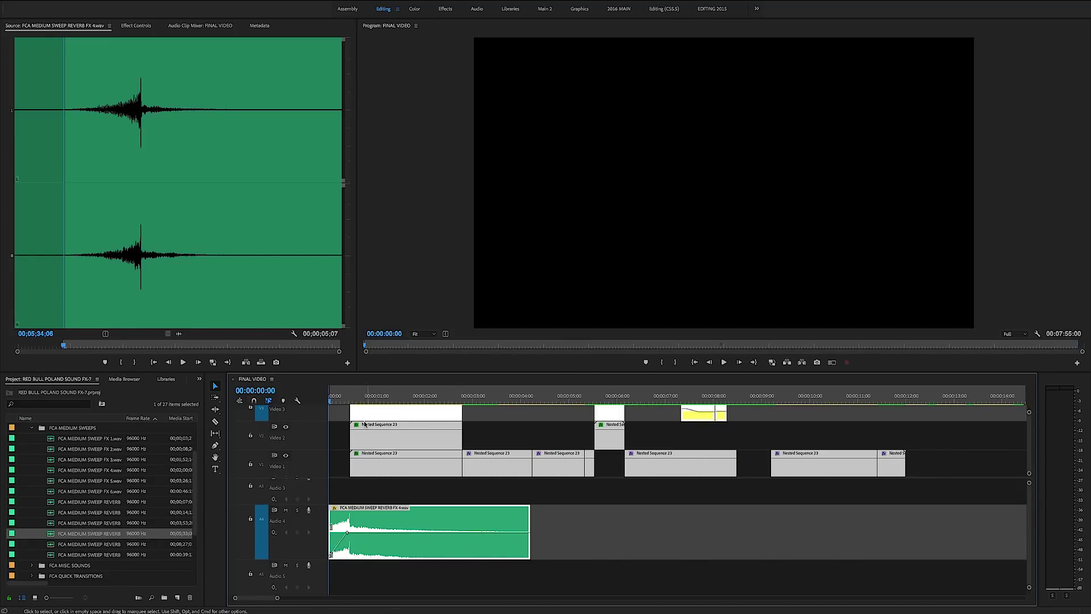
pyautogui.click(390, 492)
pyautogui.press('space')
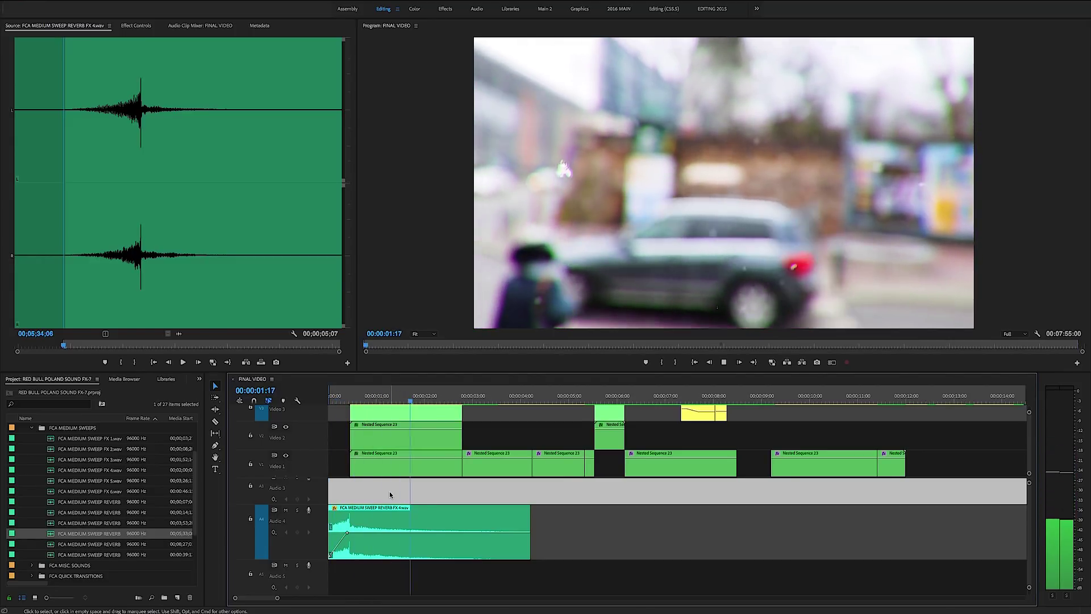
pyautogui.scroll(-3, 452, 508)
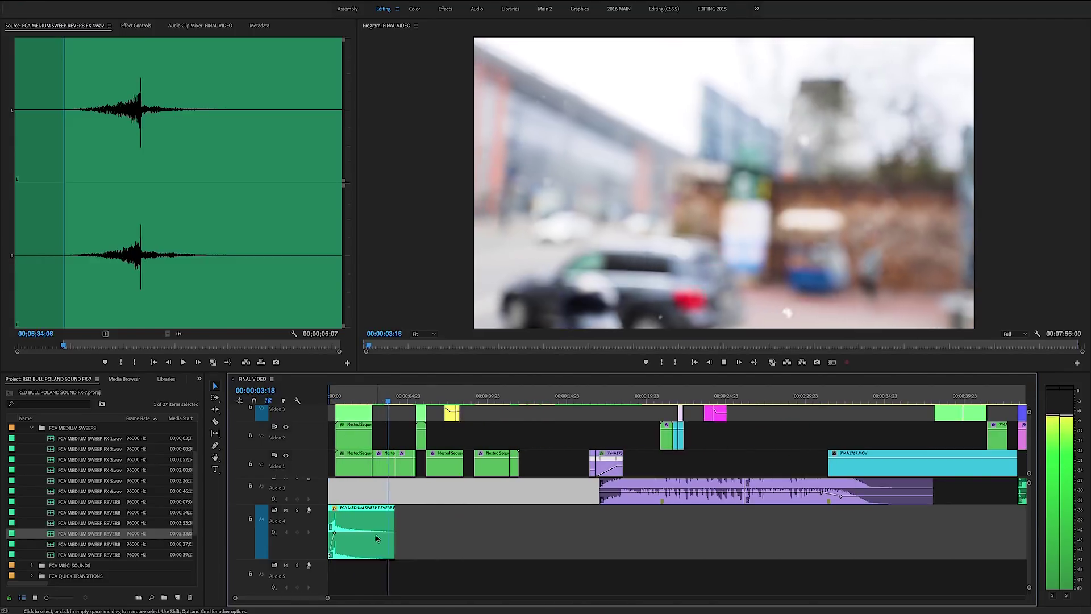
# Collapse the Audio 7 track and drag the playhead back to 00:00:00:00 over the opening.
pyautogui.scroll(-5, 372, 531)
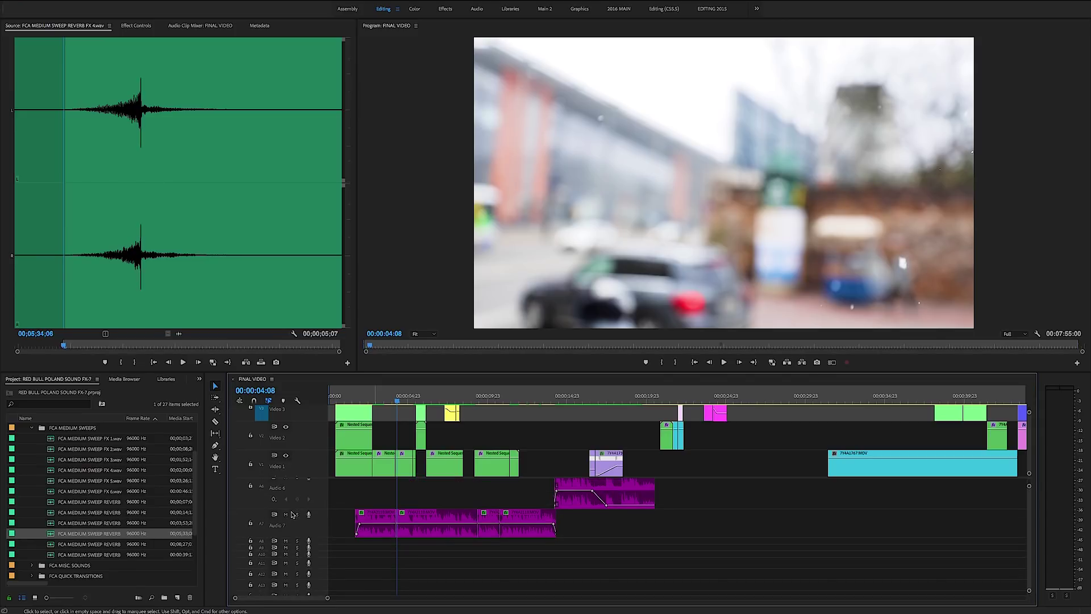
pyautogui.scroll(2, 335, 512)
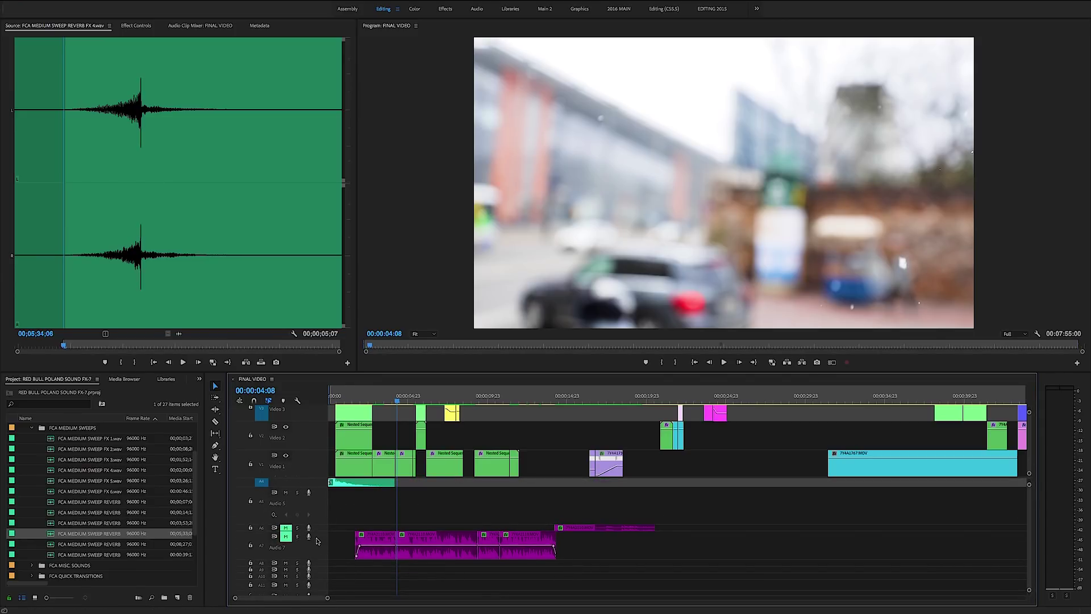
pyautogui.doubleClick(315, 544)
pyautogui.scroll(-3, 358, 516)
pyautogui.scroll(8, 358, 516)
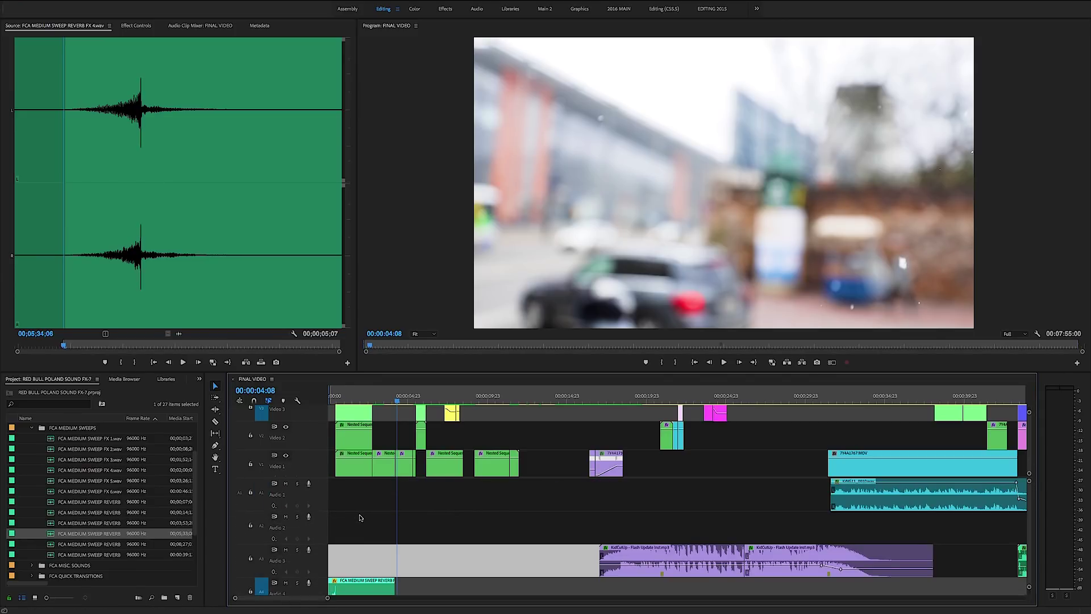
pyautogui.scroll(-2, 356, 515)
pyautogui.scroll(4, 355, 514)
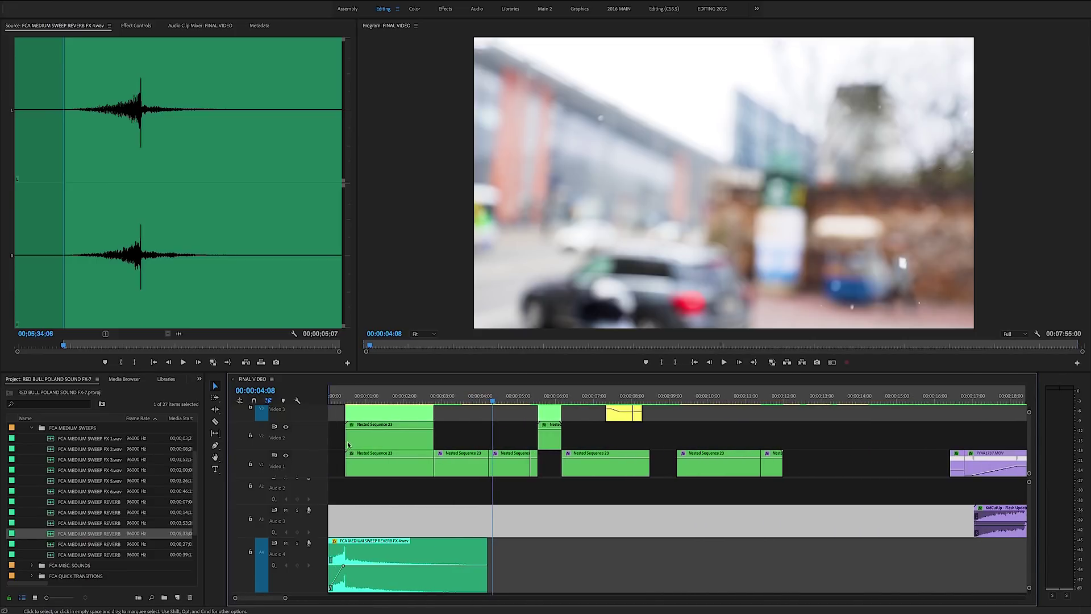
pyautogui.moveTo(346, 398); pyautogui.dragTo(323, 418)
pyautogui.scroll(3, 55, 485)
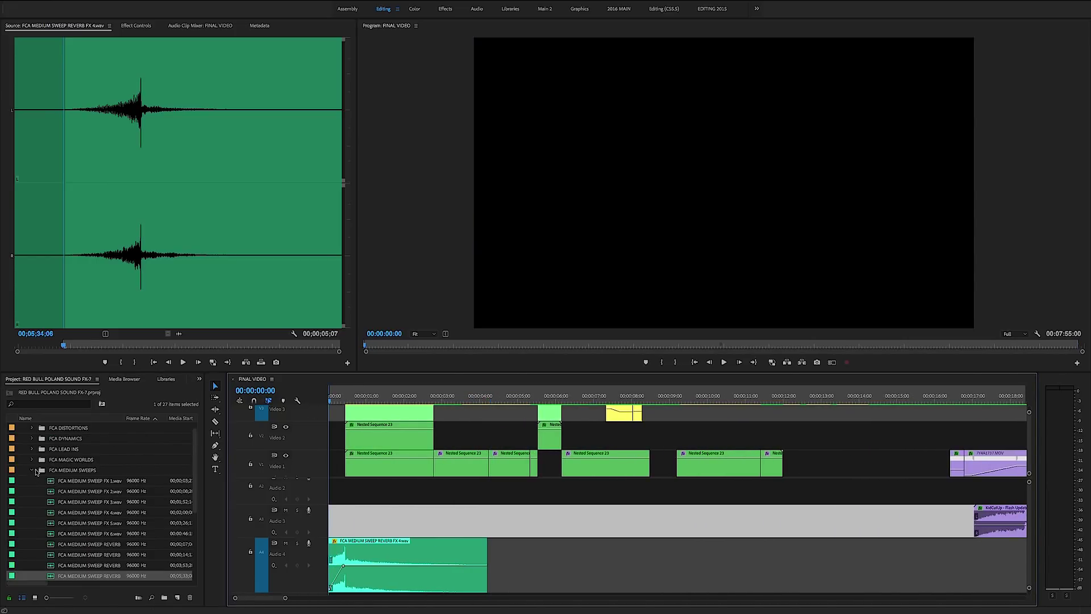
pyautogui.click(31, 470)
# Reopen the FCA MAGIC WORLDS bin and audition MAGIC WORLD FX 1 and FX 2.
pyautogui.click(32, 470)
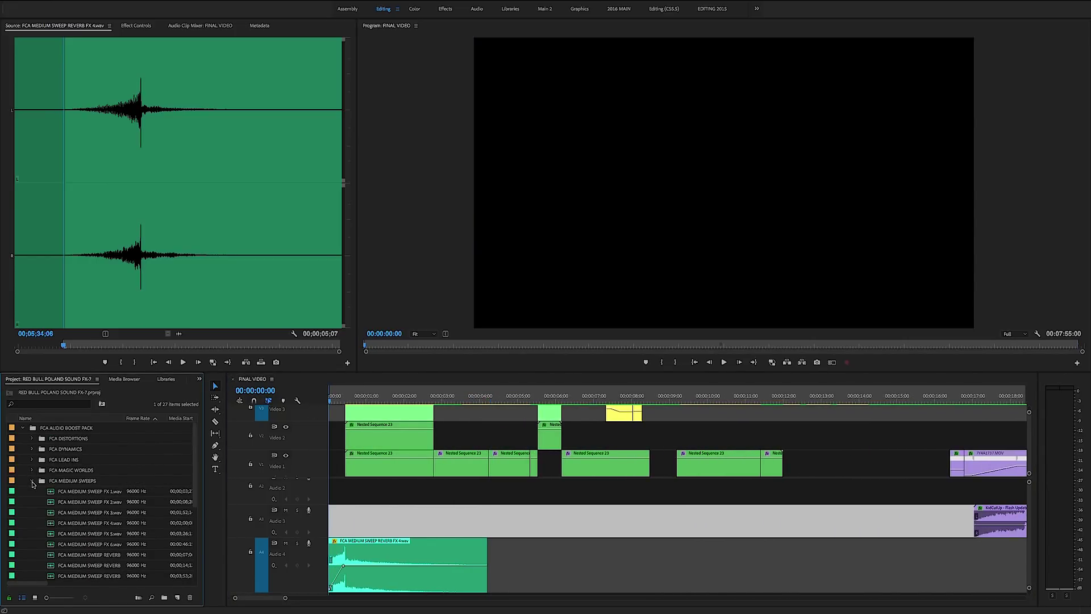
pyautogui.click(32, 481)
pyautogui.click(31, 471)
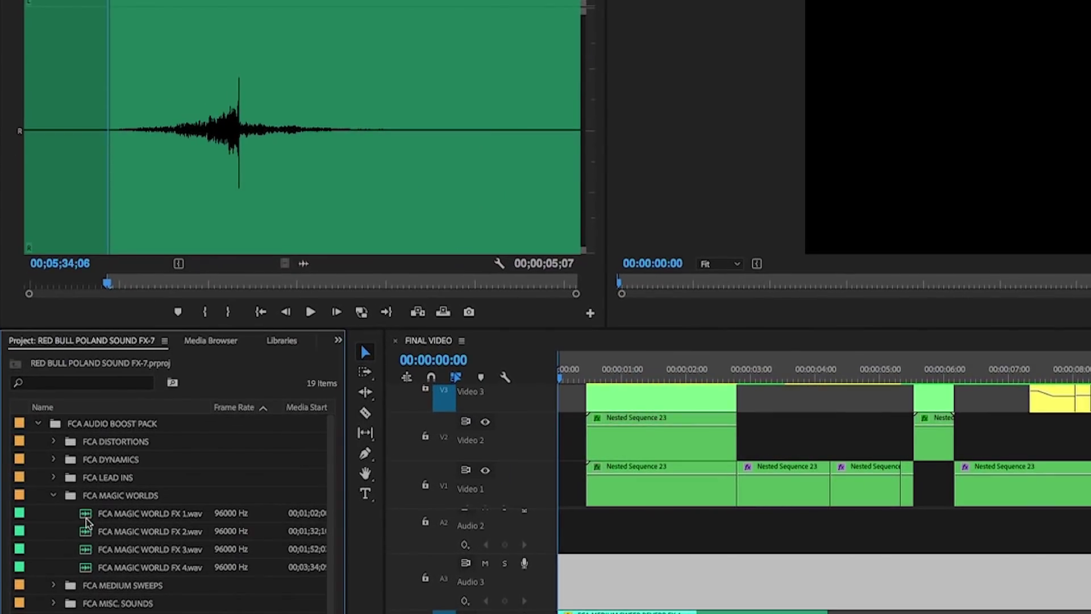
pyautogui.doubleClick(85, 518)
pyautogui.press('space')
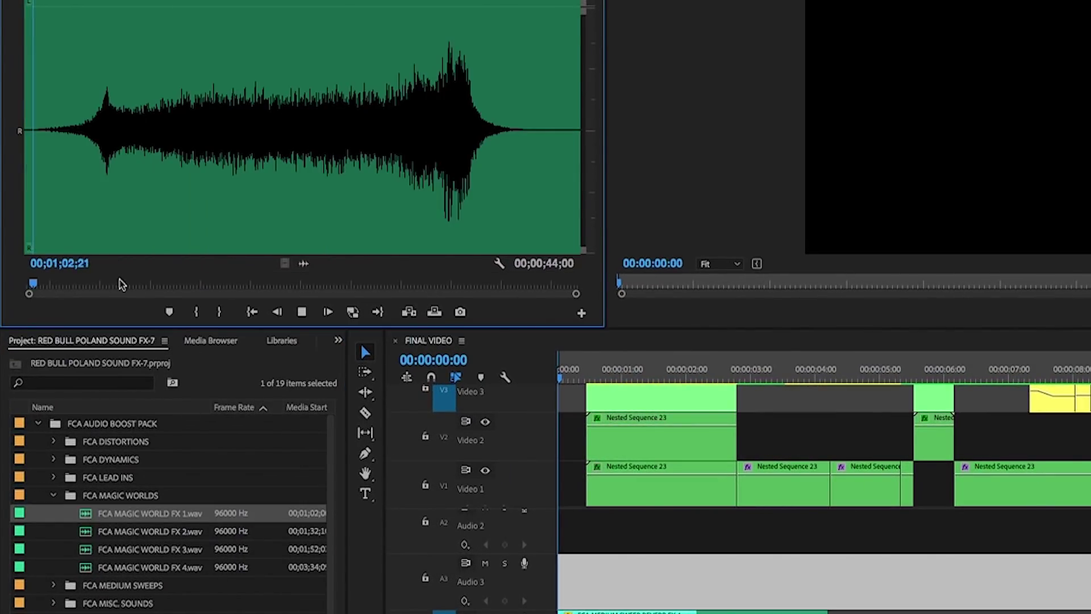
pyautogui.click(102, 284)
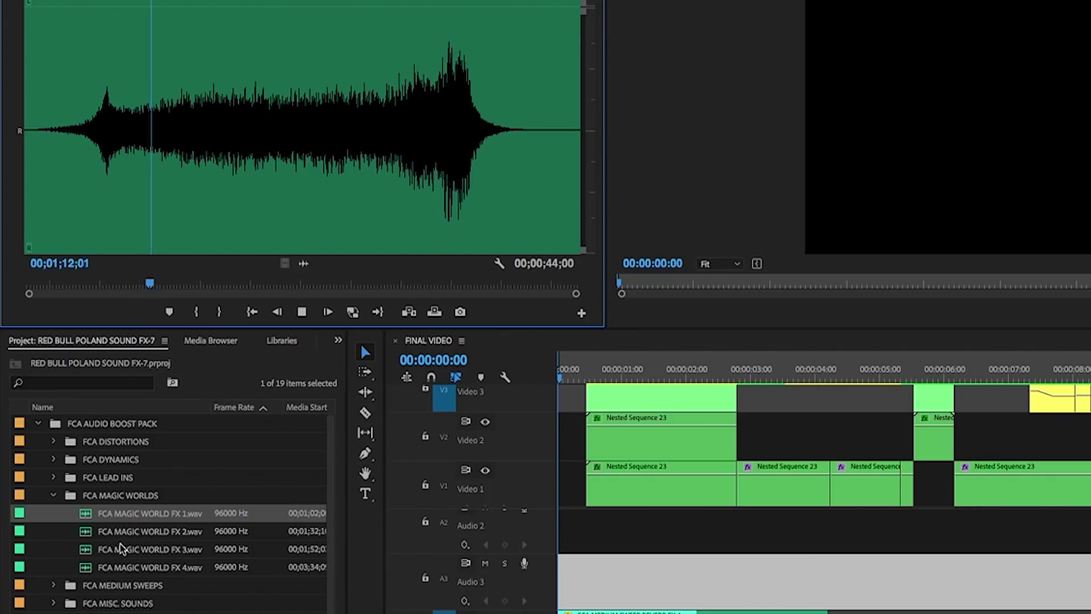
pyautogui.doubleClick(90, 539)
pyautogui.press('space')
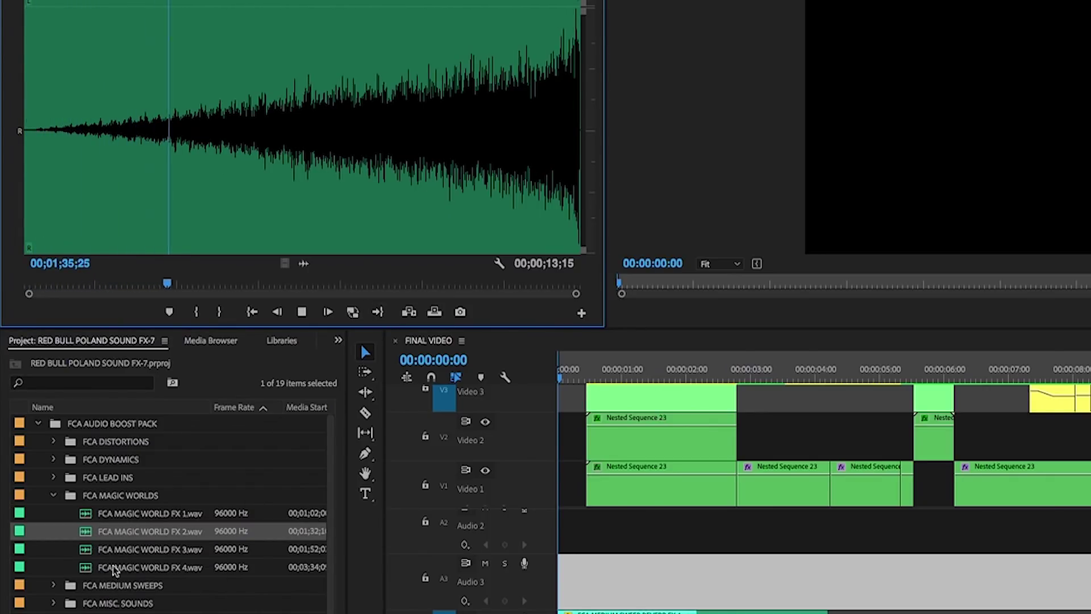
# Audition MAGIC WORLD FX 3 and FX 4, then reload FX 1 in the Source Monitor.
pyautogui.doubleClick(87, 553)
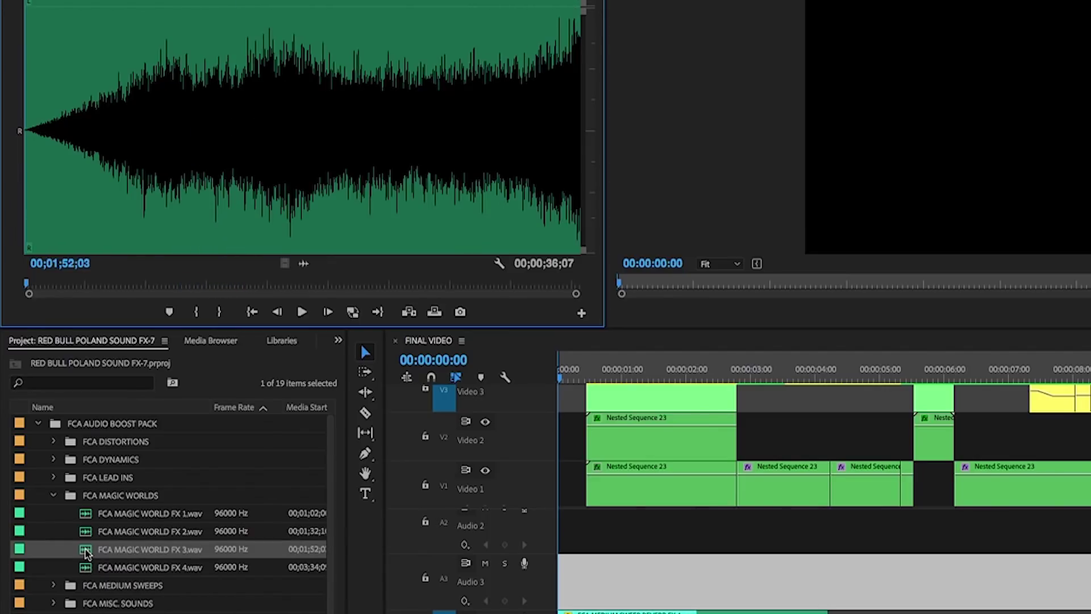
pyautogui.press('space')
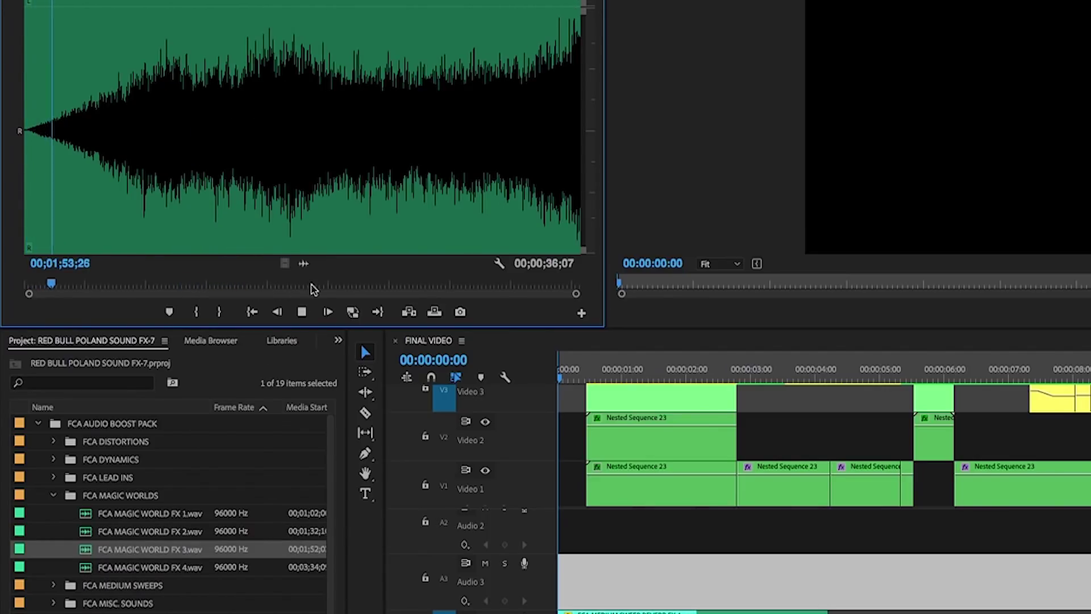
pyautogui.click(325, 289)
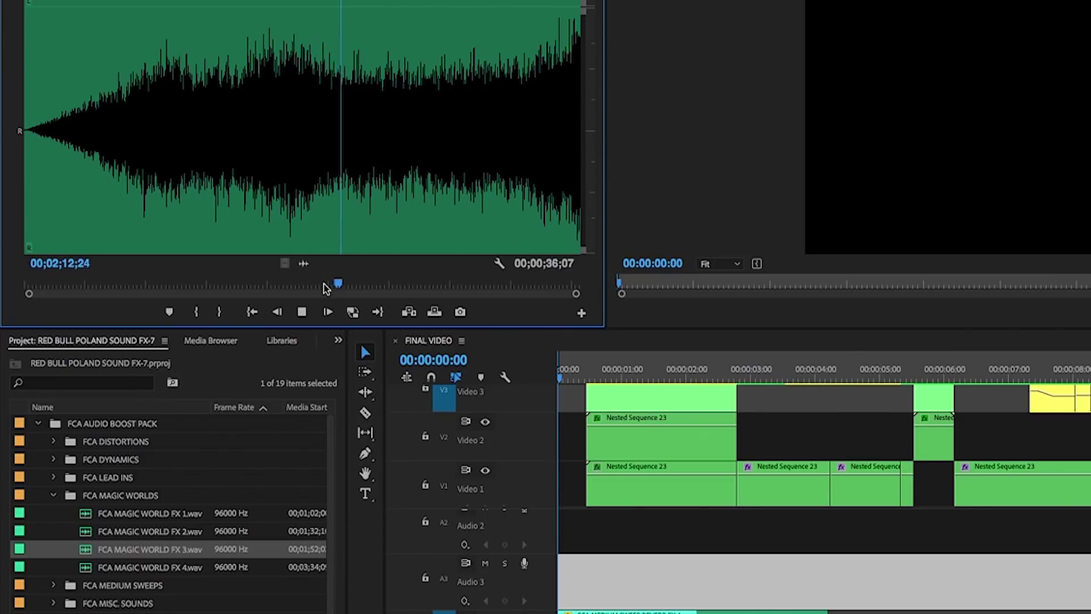
pyautogui.doubleClick(85, 567)
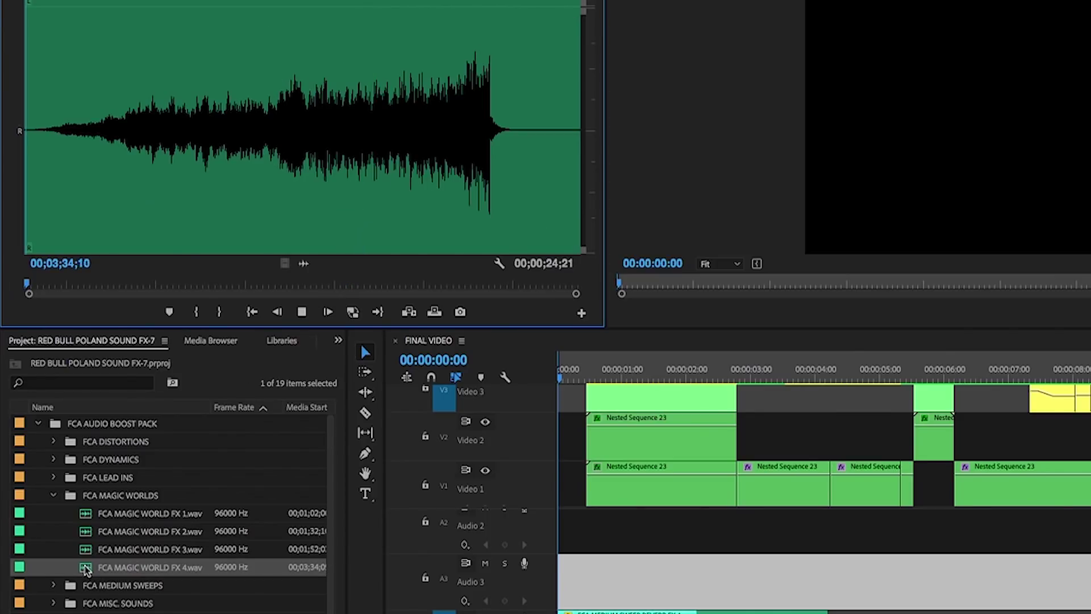
pyautogui.press('-')
pyautogui.press('-')
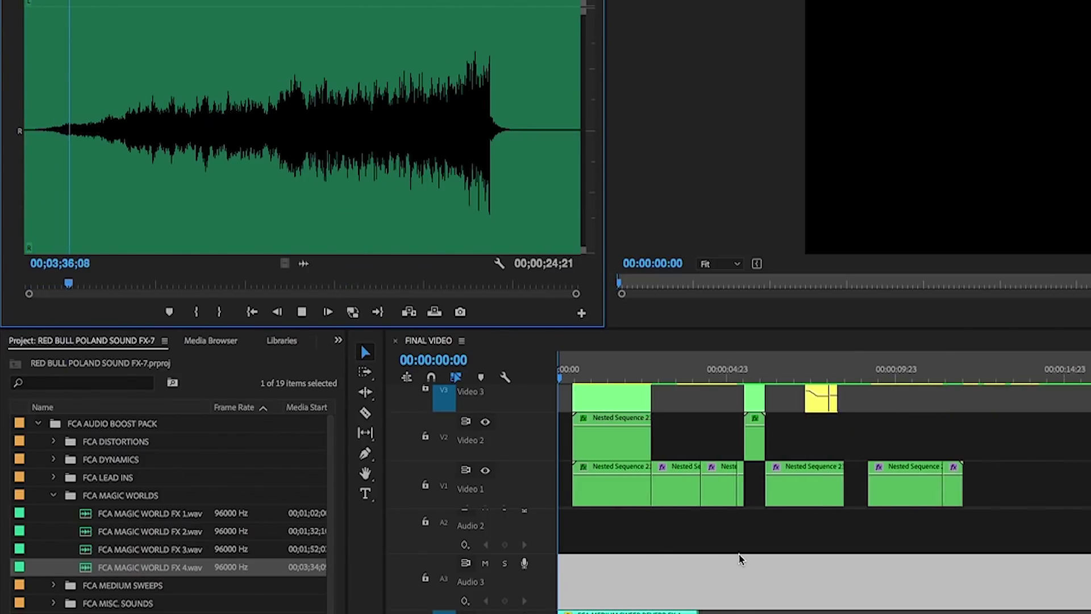
pyautogui.scroll(-1, 719, 573)
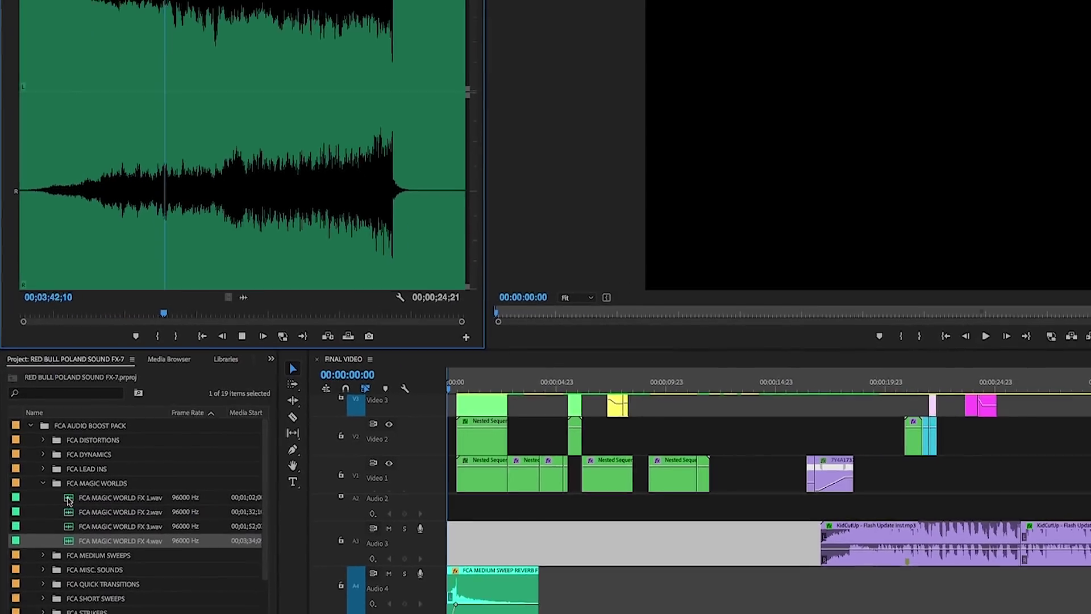
pyautogui.doubleClick(83, 513)
# Set an out point on MAGIC WORLD FX 1 and place it on Audio 3, sliding it earlier.
pyautogui.moveTo(297, 346); pyautogui.dragTo(264, 348)
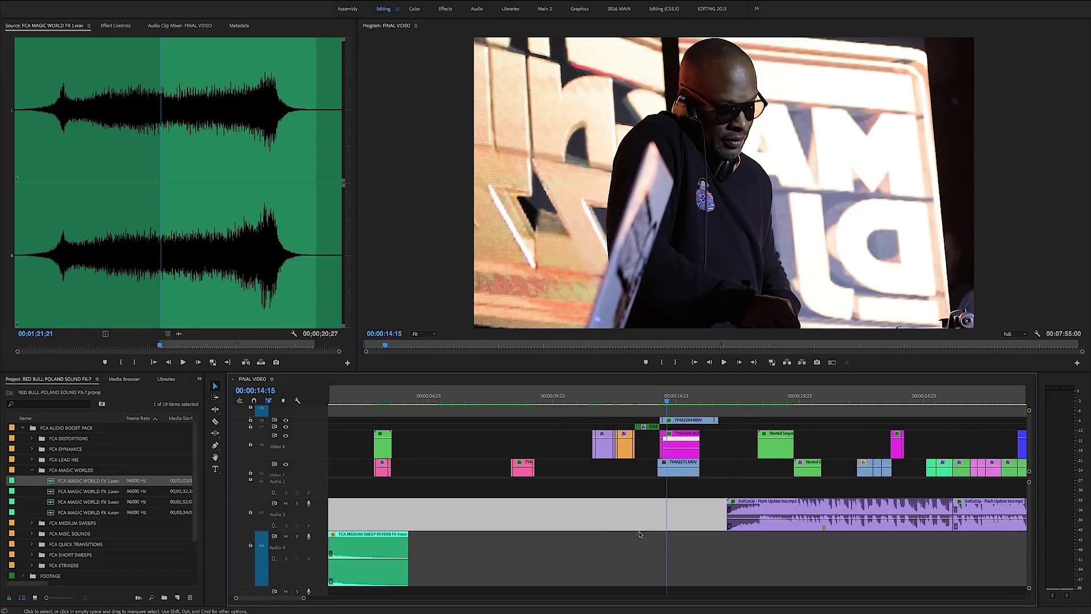
pyautogui.moveTo(170, 182); pyautogui.dragTo(366, 560)
pyautogui.press('=')
pyautogui.press('=')
pyautogui.press('=')
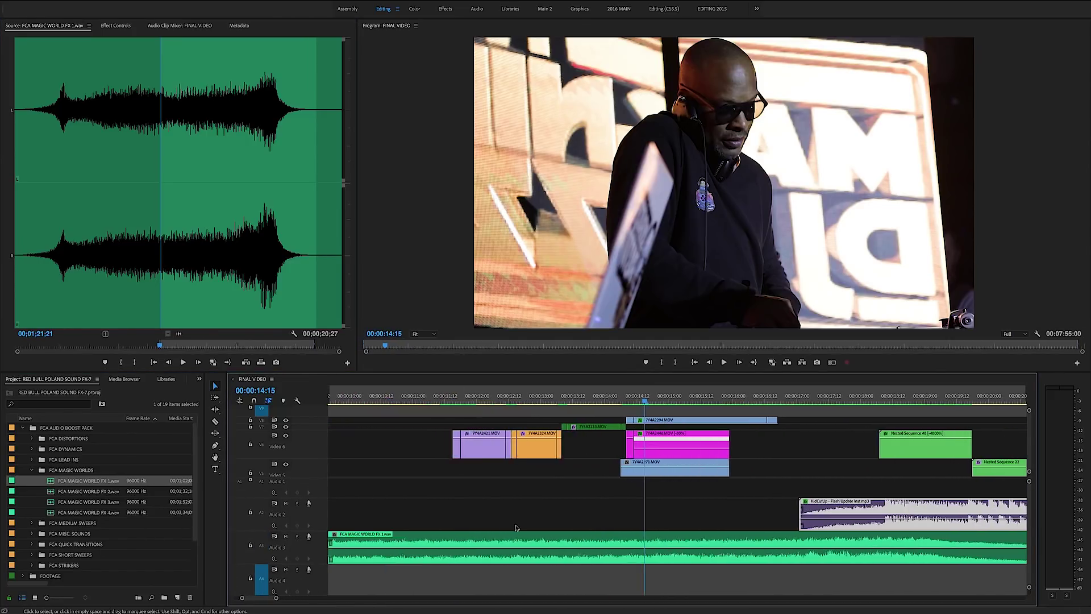
pyautogui.press('-')
pyautogui.press('-')
pyautogui.moveTo(299, 564); pyautogui.dragTo(298, 586)
pyautogui.moveTo(611, 547); pyautogui.dragTo(527, 549)
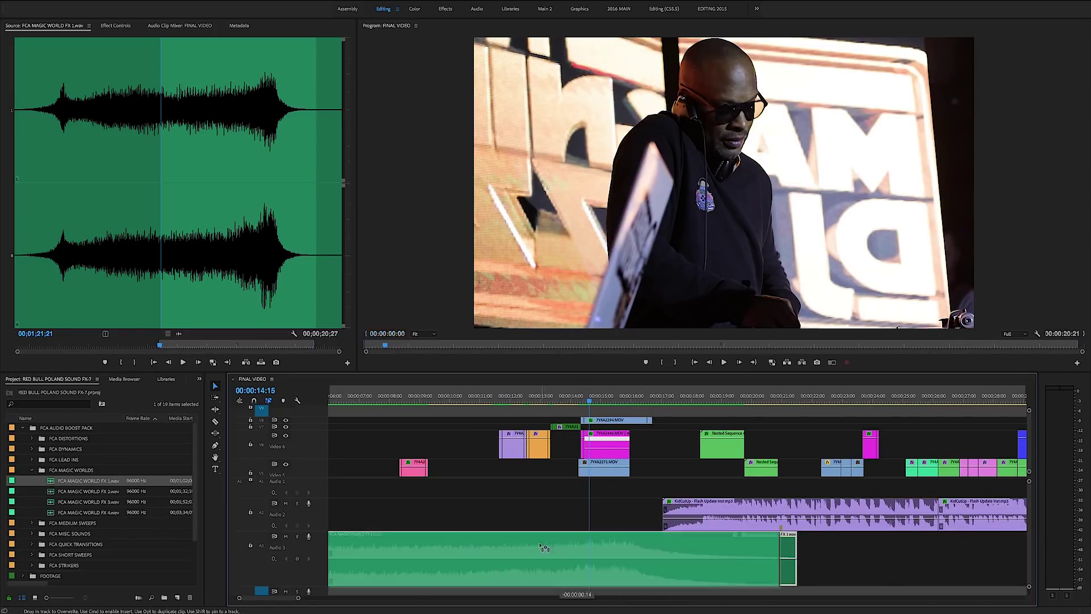
# Nudge the FX 1 clip slightly earlier and play the sequence to check it.
pyautogui.press('-')
pyautogui.moveTo(665, 544); pyautogui.dragTo(659, 544)
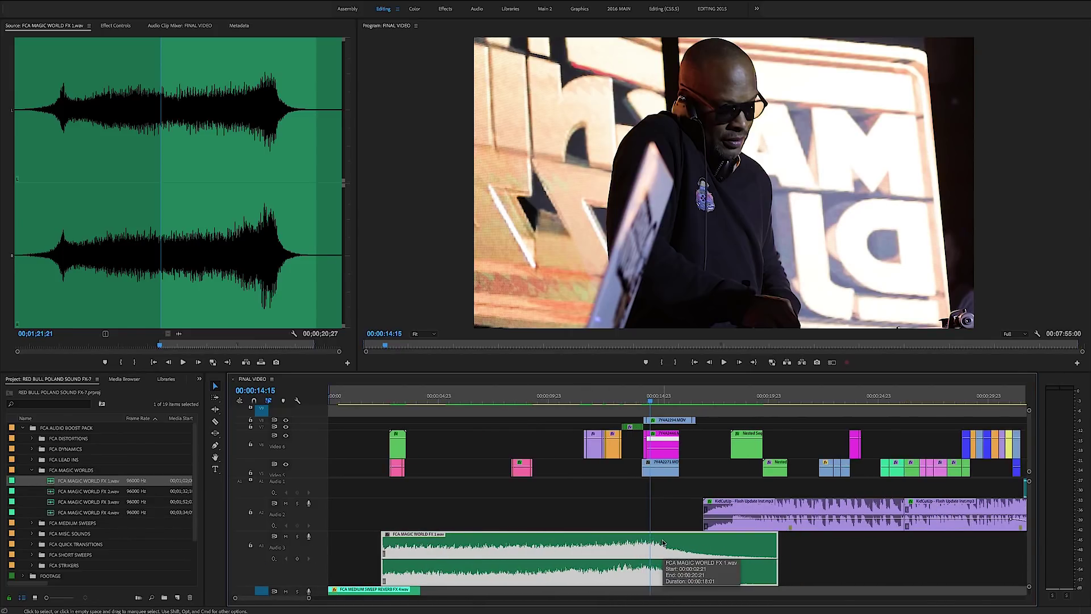
pyautogui.press('space')
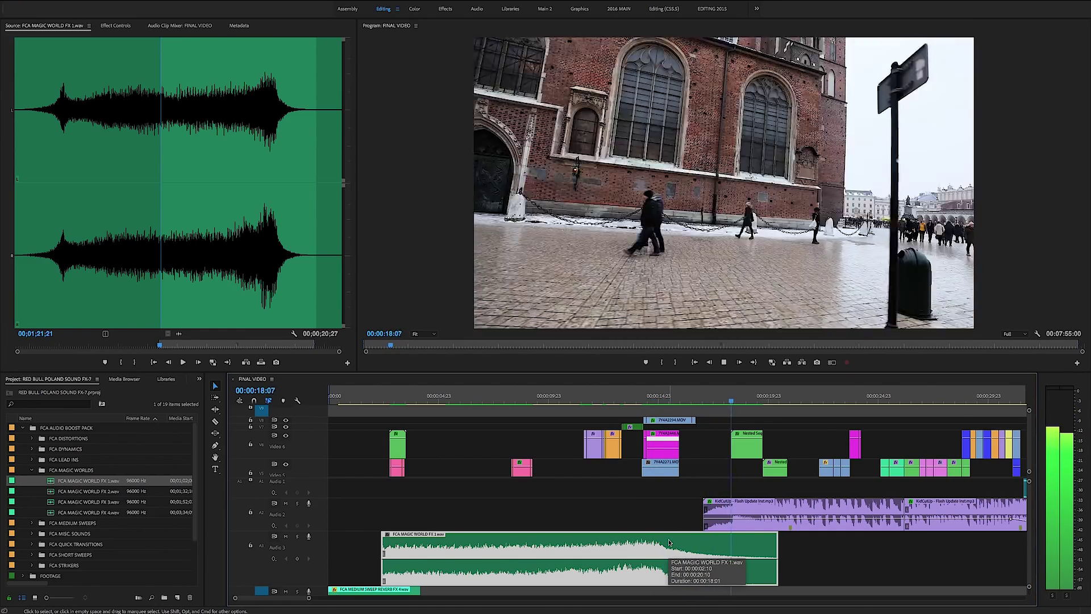
pyautogui.click(650, 400)
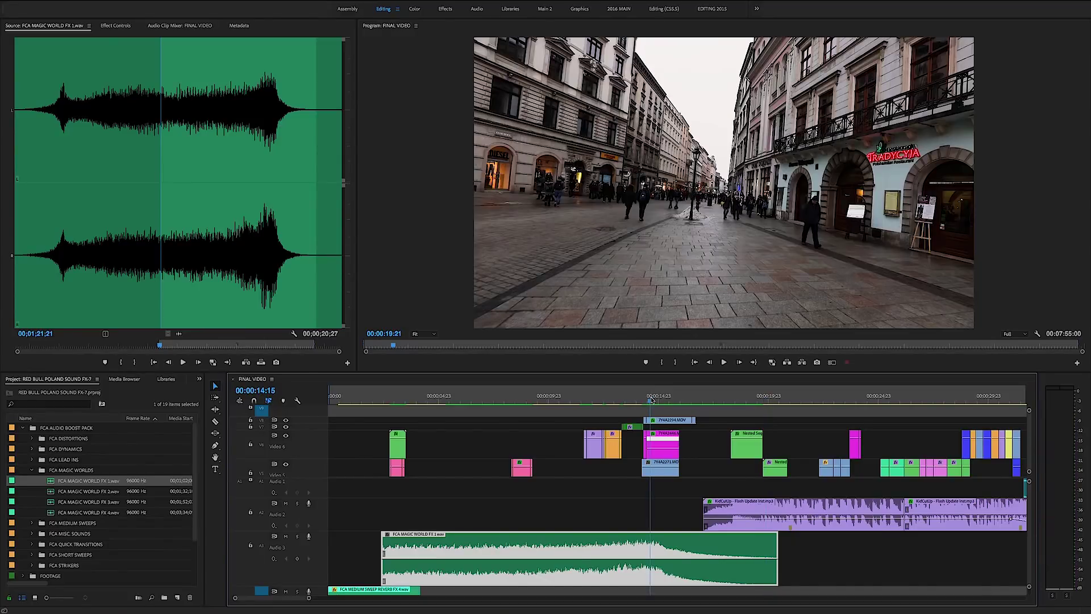
pyautogui.click(353, 552)
# Extend the effect to the sequence start and lower its volume to about -4.88 dB, then -7.14 dB.
pyautogui.moveTo(383, 552); pyautogui.dragTo(316, 560)
pyautogui.moveTo(495, 557); pyautogui.dragTo(498, 574)
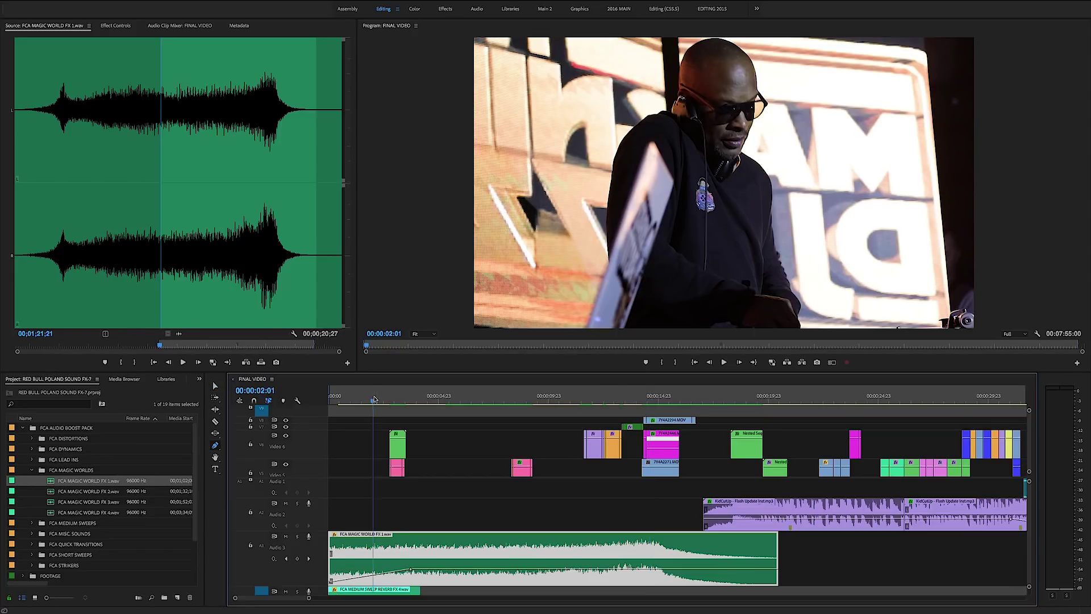
pyautogui.scroll(-3, 426, 537)
pyautogui.press('space')
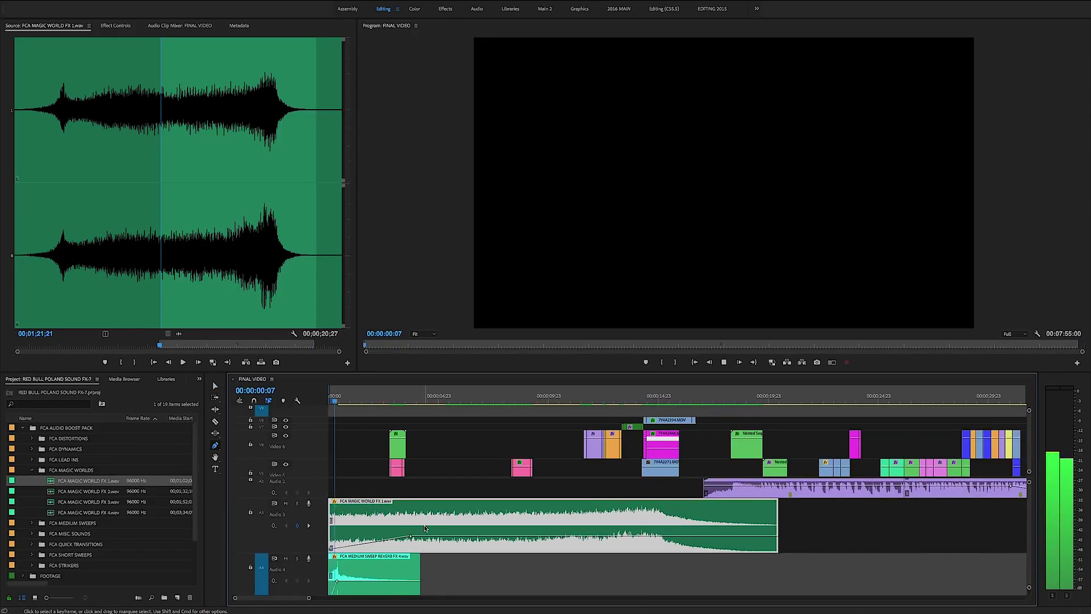
pyautogui.press('=')
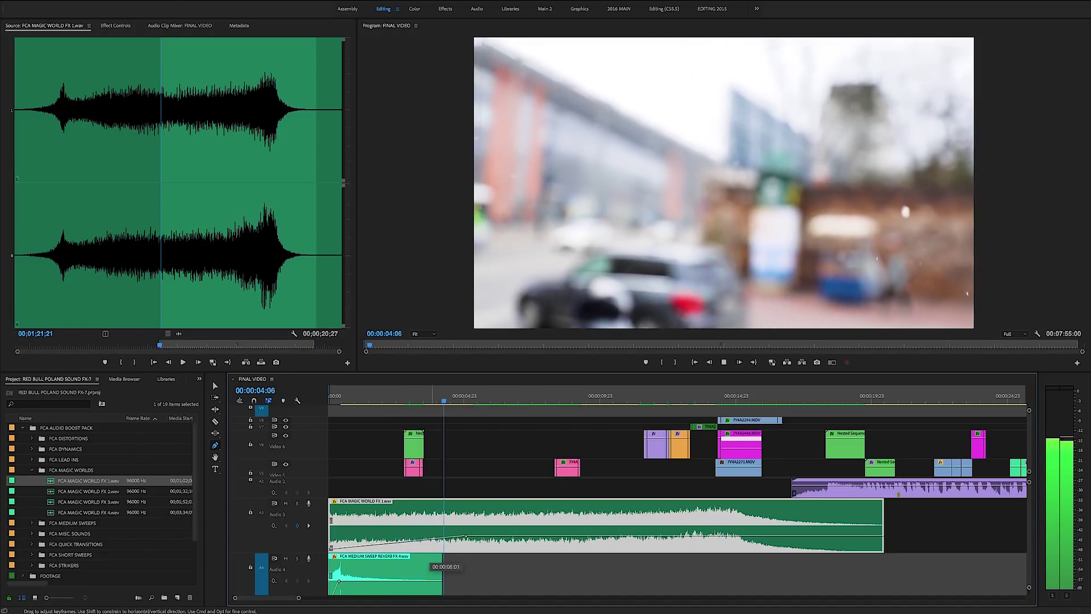
pyautogui.moveTo(522, 536); pyautogui.dragTo(522, 541)
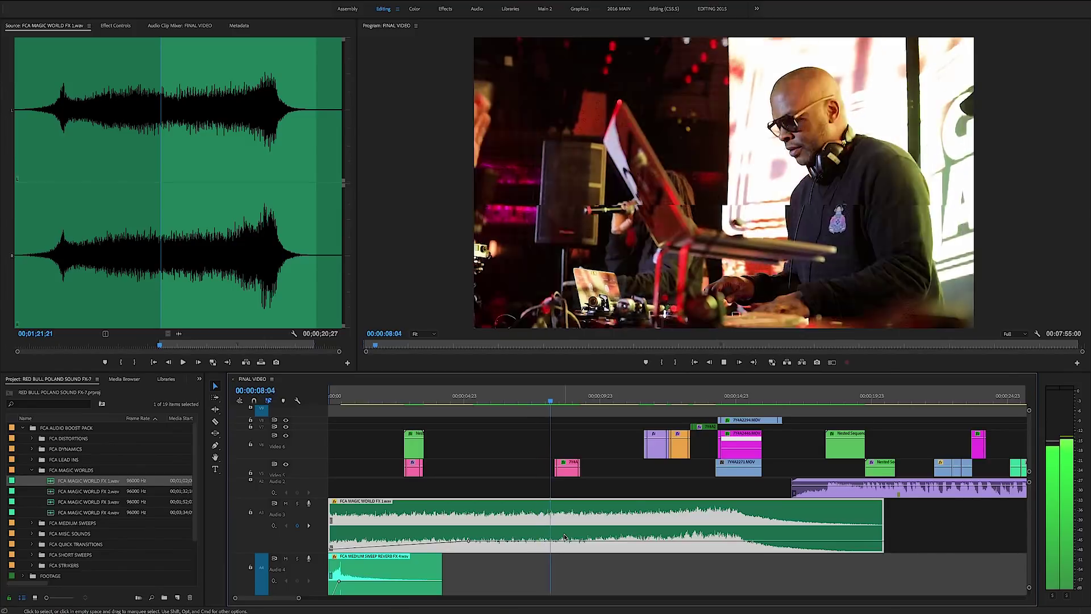
pyautogui.press('-')
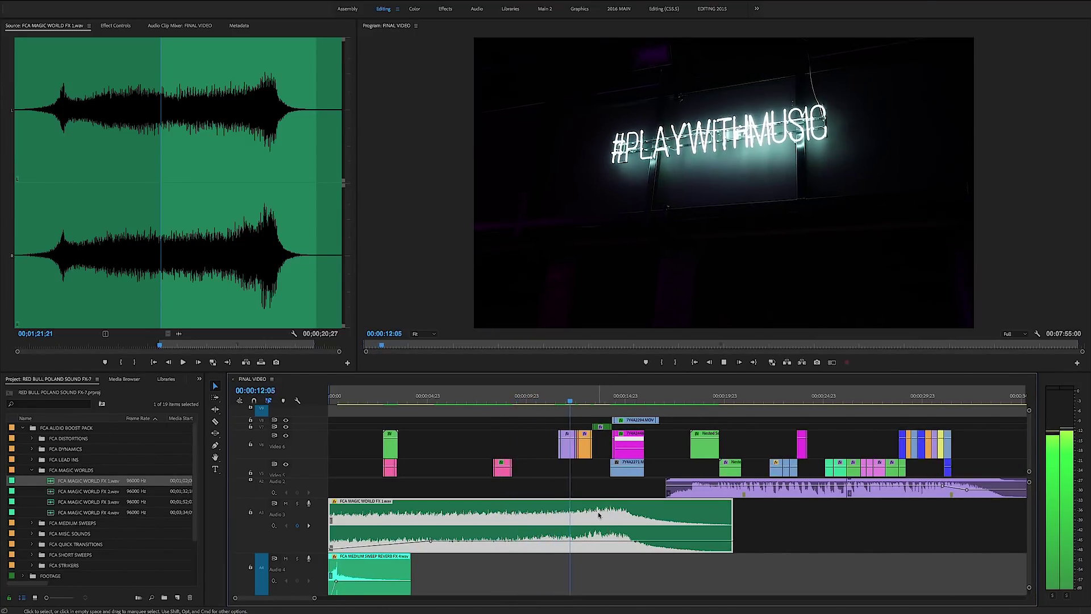
pyautogui.press('space')
# Trim the start of FCA MAGIC WORLD FX 1 and shift the rise slightly earlier on A3.
pyautogui.scroll(-4, 594, 537)
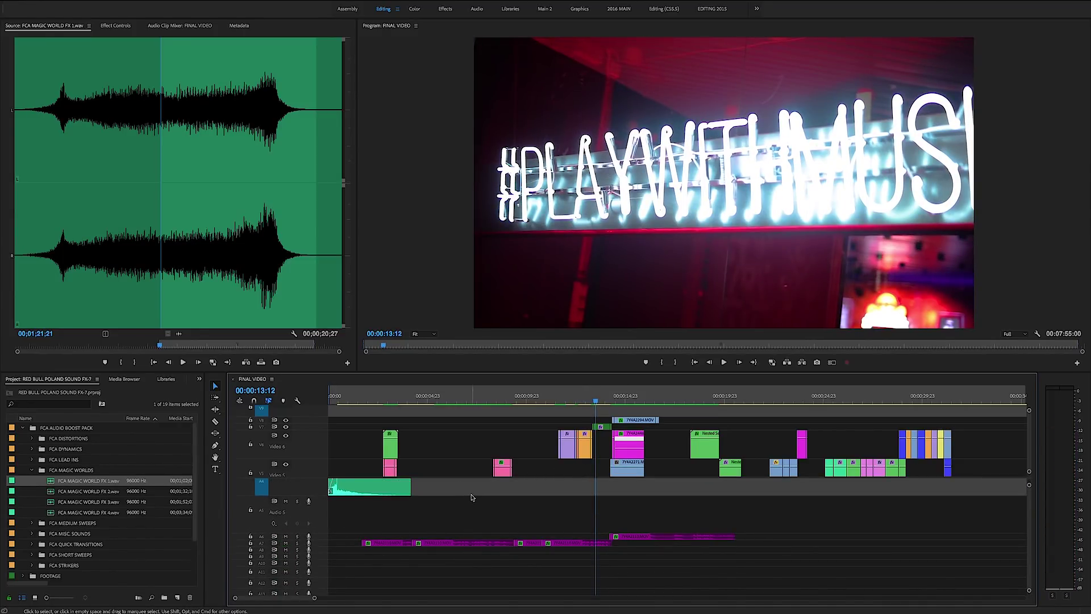
pyautogui.scroll(4, 653, 495)
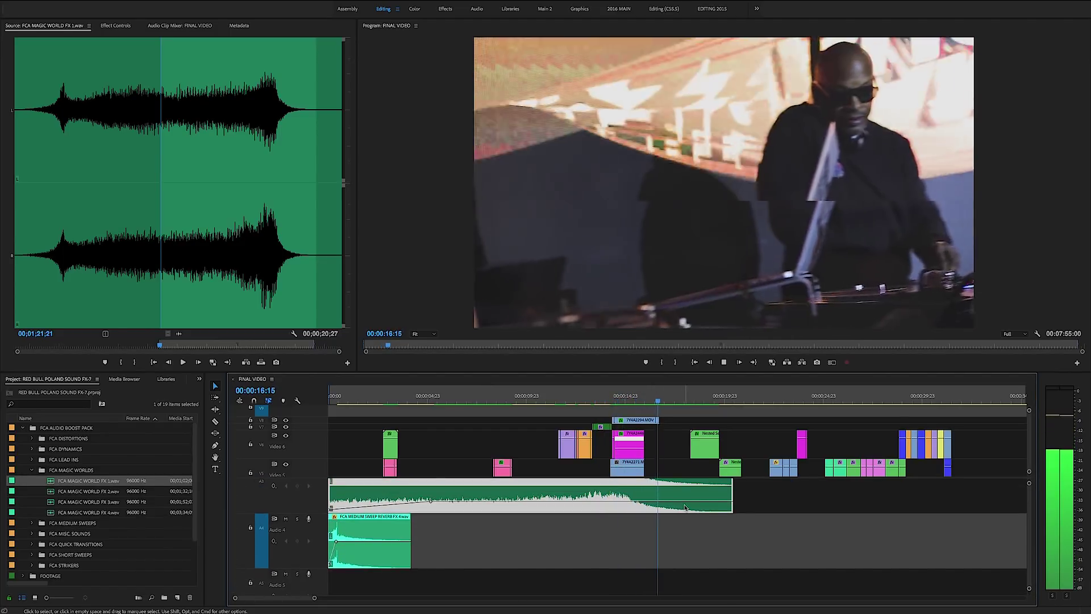
pyautogui.scroll(1, 483, 510)
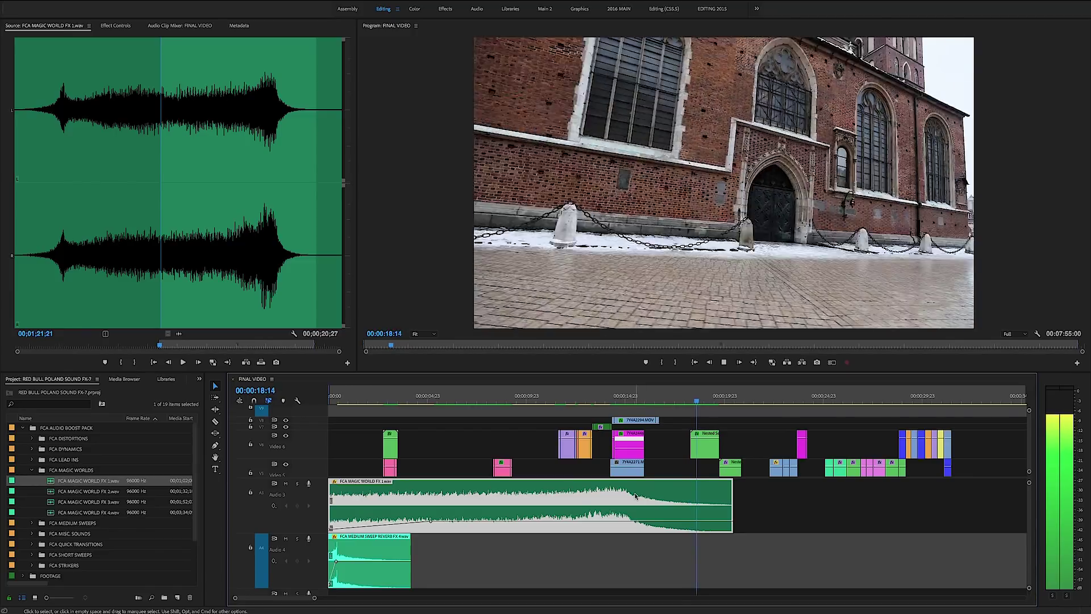
pyautogui.scroll(3, 551, 500)
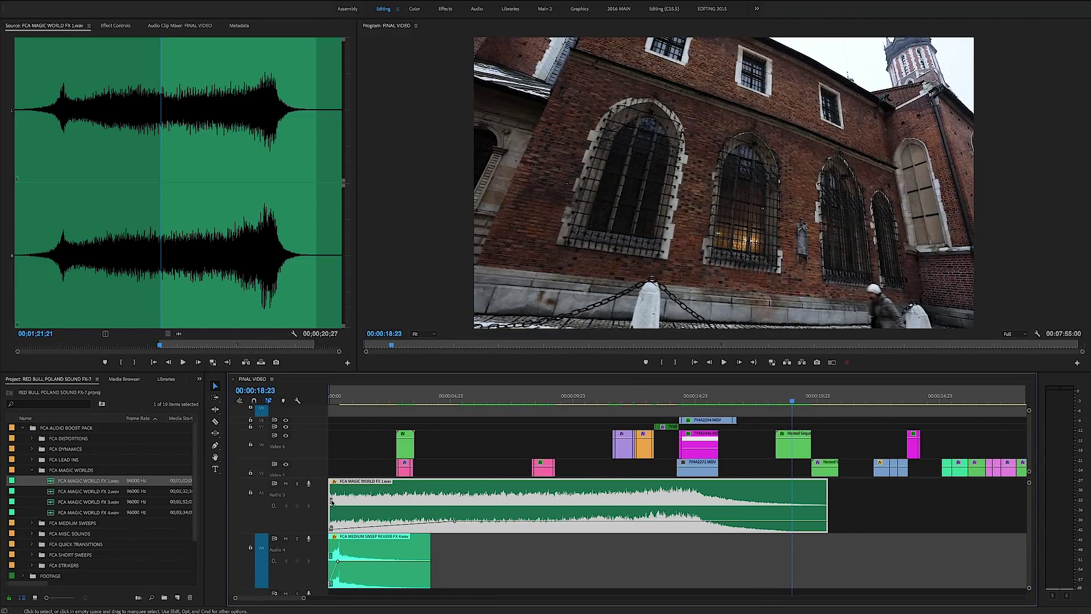
pyautogui.moveTo(333, 499); pyautogui.dragTo(337, 499)
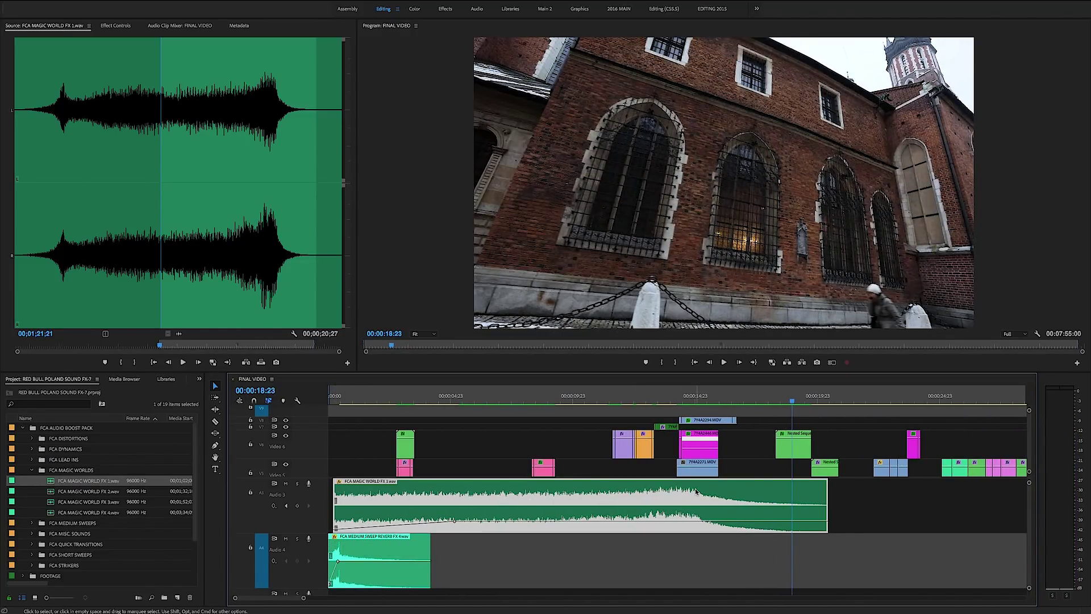
pyautogui.moveTo(696, 492); pyautogui.dragTo(693, 493)
pyautogui.press('Home')
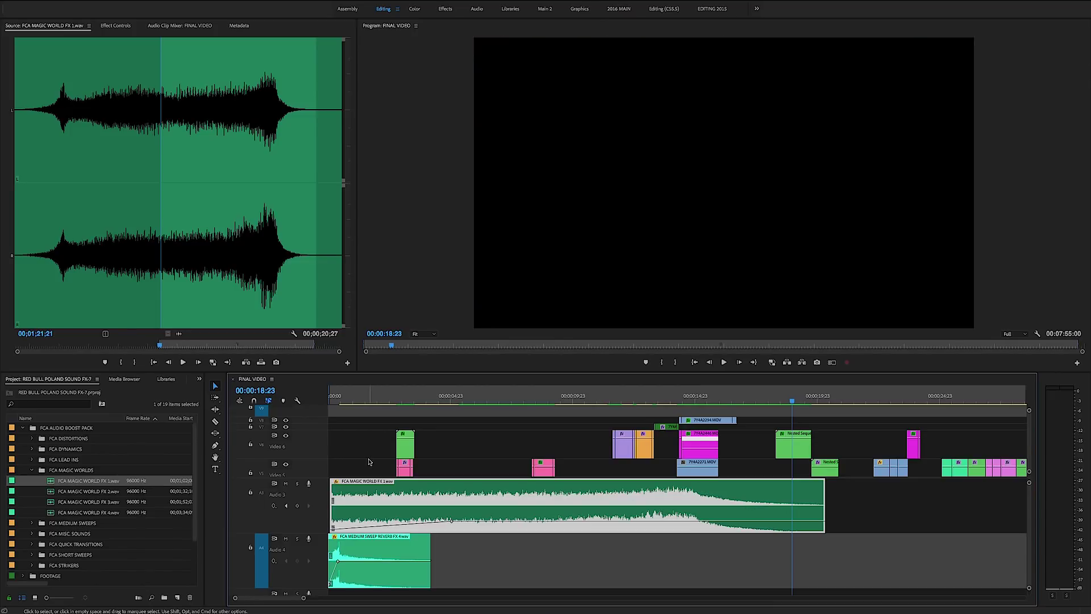
# Reselect the FCA MAGIC WORLD FX 1 clip and save the project.
pyautogui.click(369, 461)
pyautogui.click(332, 532)
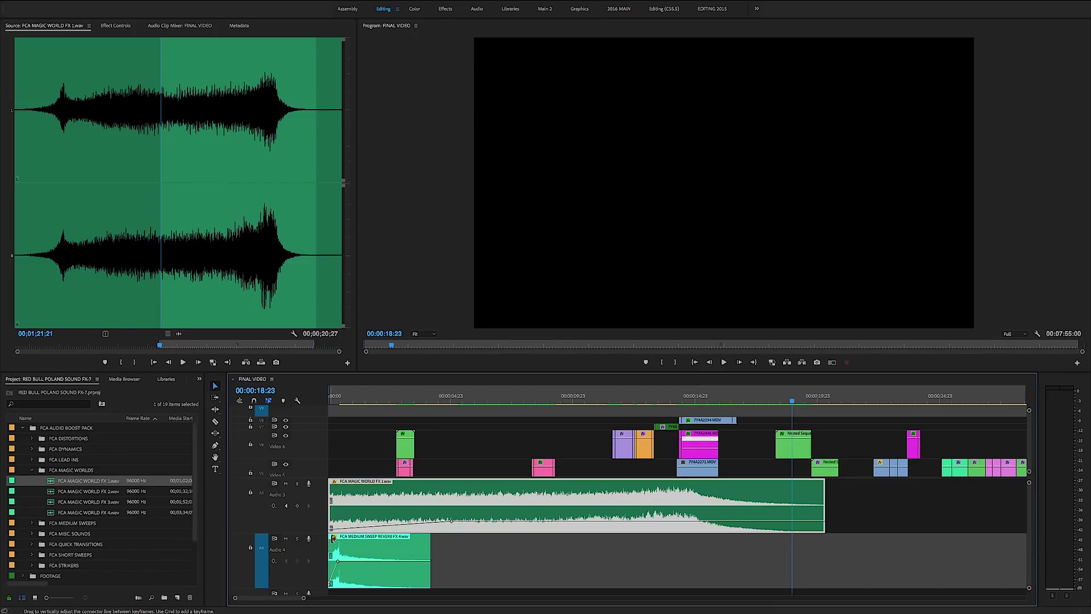
pyautogui.press('super+s')
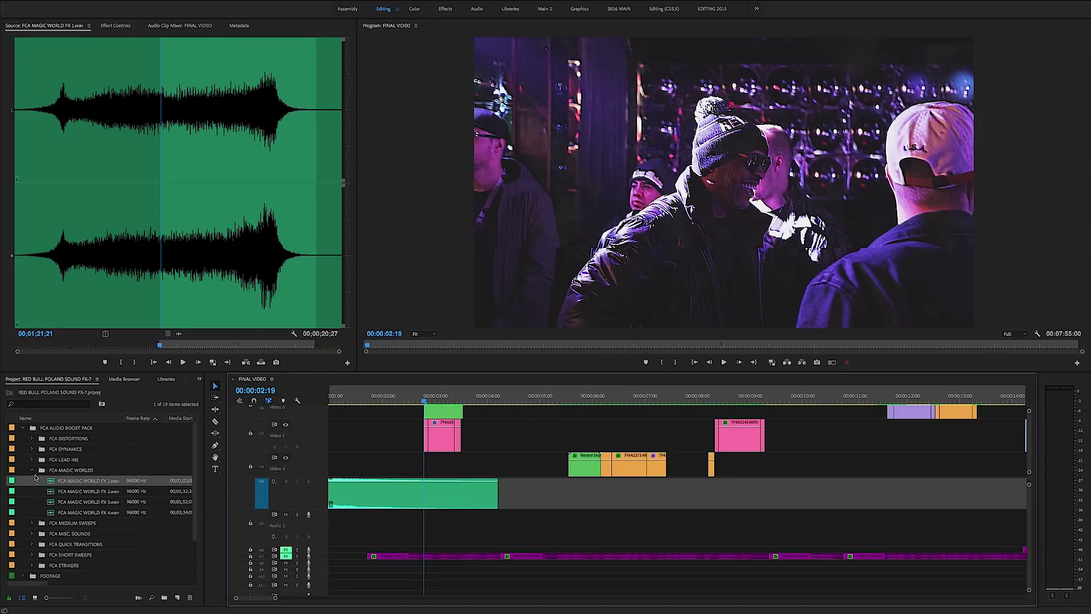
# Open the FCA DISTORTIONS bin and audition FX 1, FX 2 and FX 3 to find a burst.
pyautogui.click(31, 470)
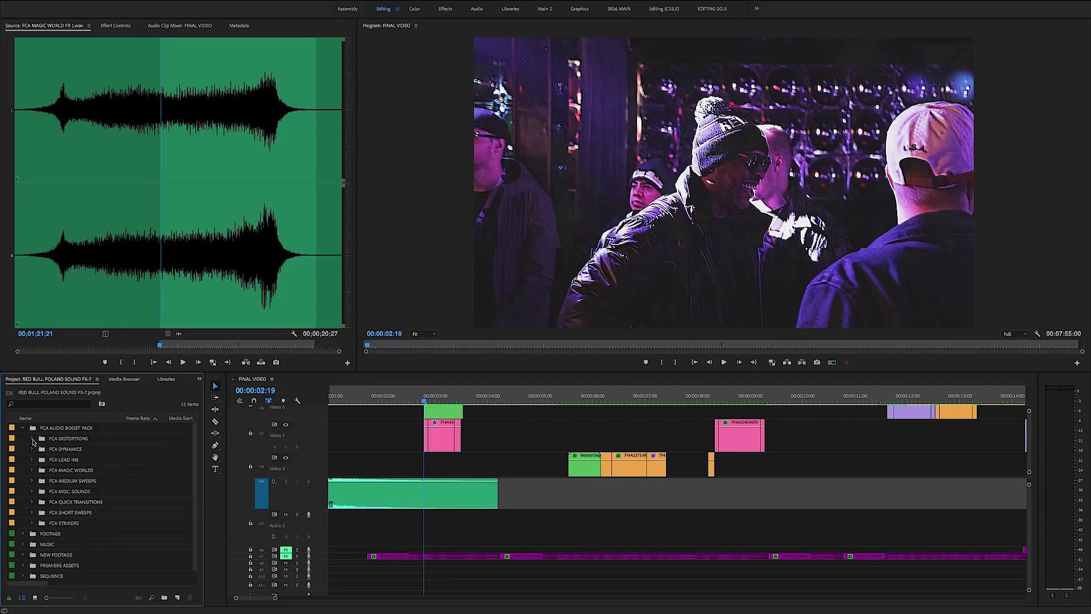
pyautogui.click(32, 439)
pyautogui.doubleClick(51, 449)
pyautogui.press('space')
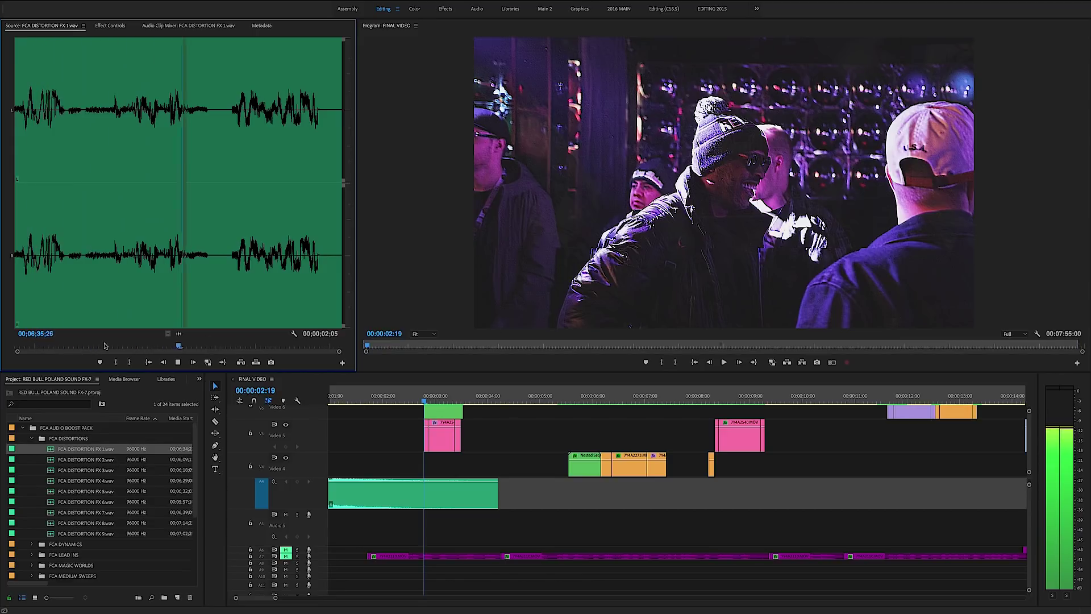
pyautogui.press('space')
pyautogui.doubleClick(51, 463)
pyautogui.press('space')
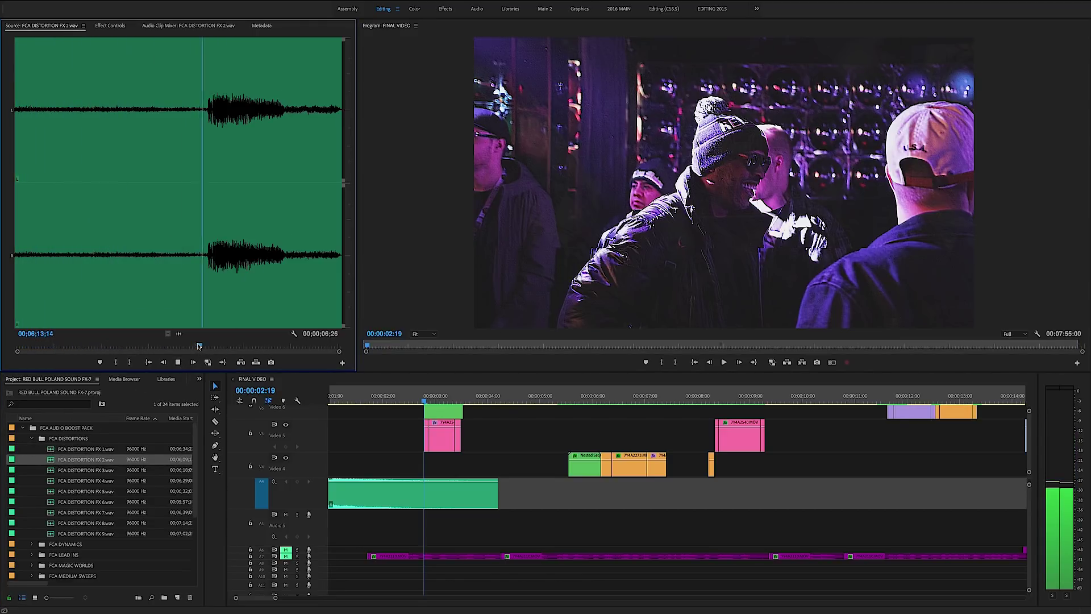
pyautogui.doubleClick(52, 470)
pyautogui.press('space')
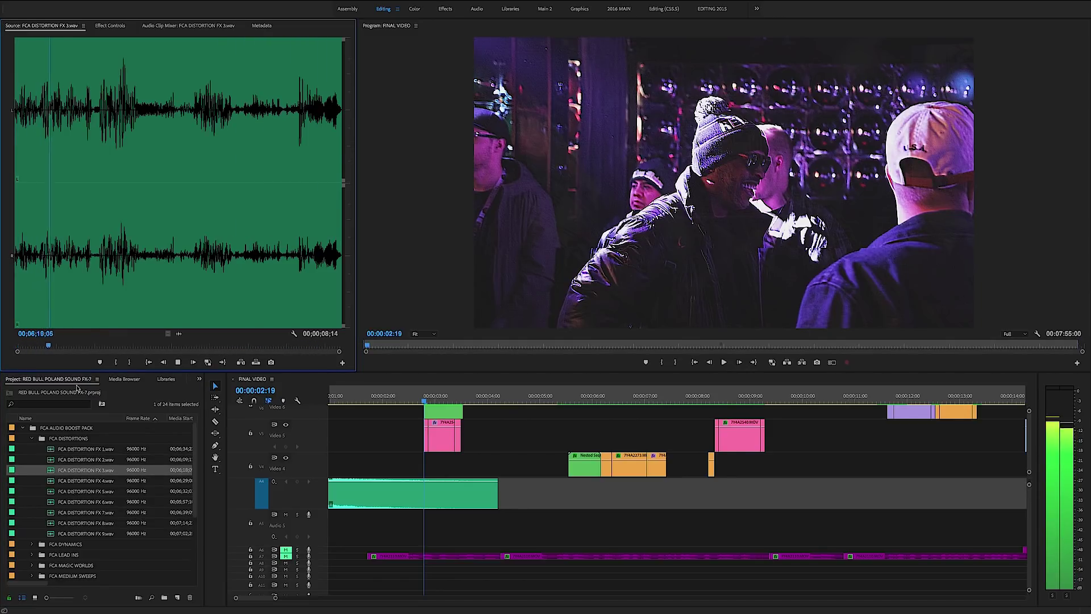
pyautogui.click(45, 344)
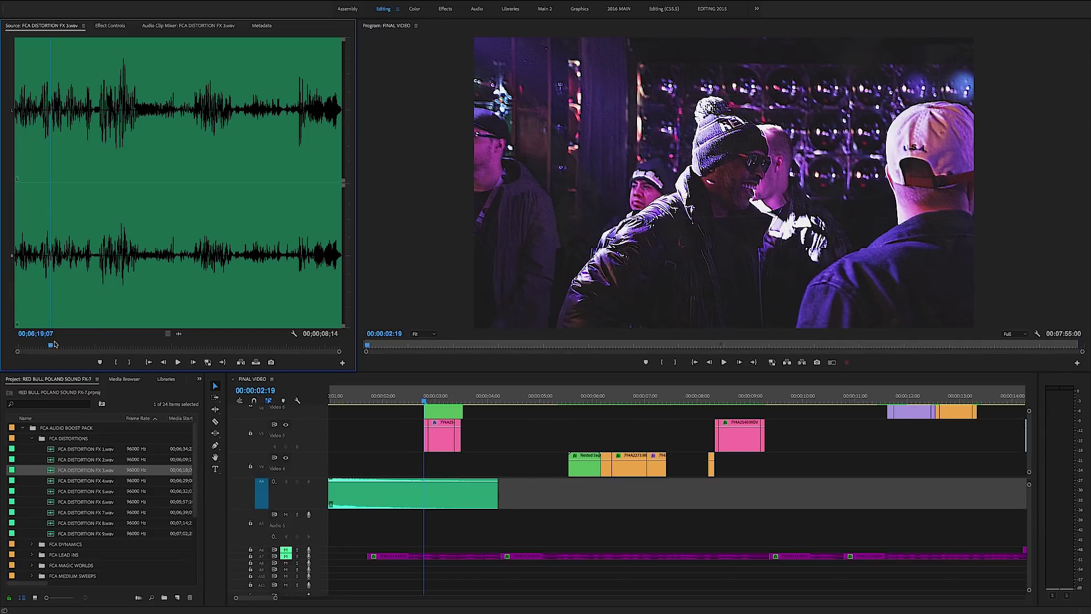
pyautogui.press('space')
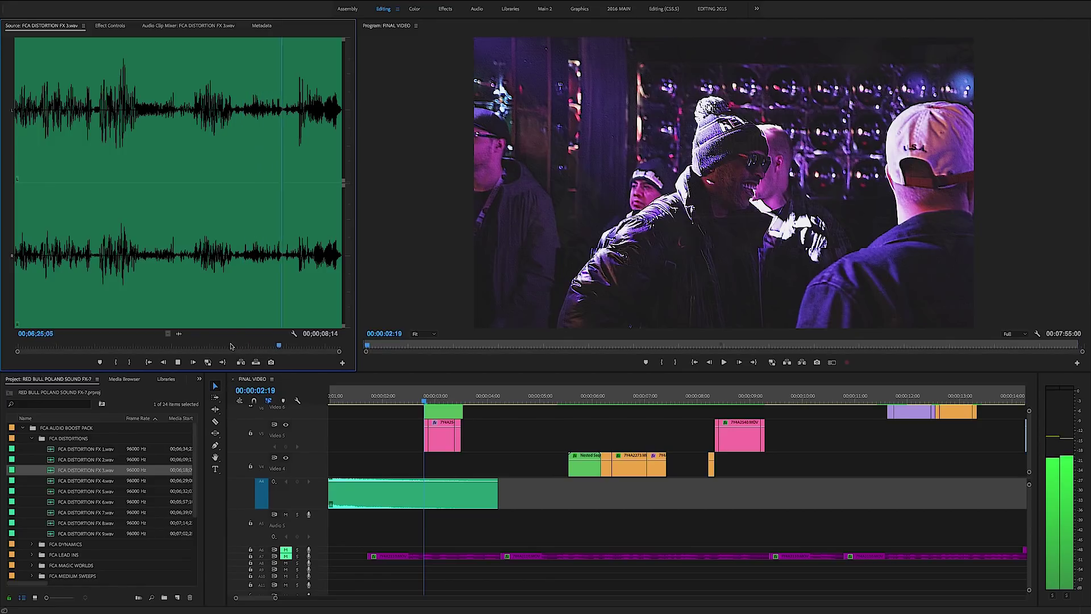
pyautogui.click(175, 346)
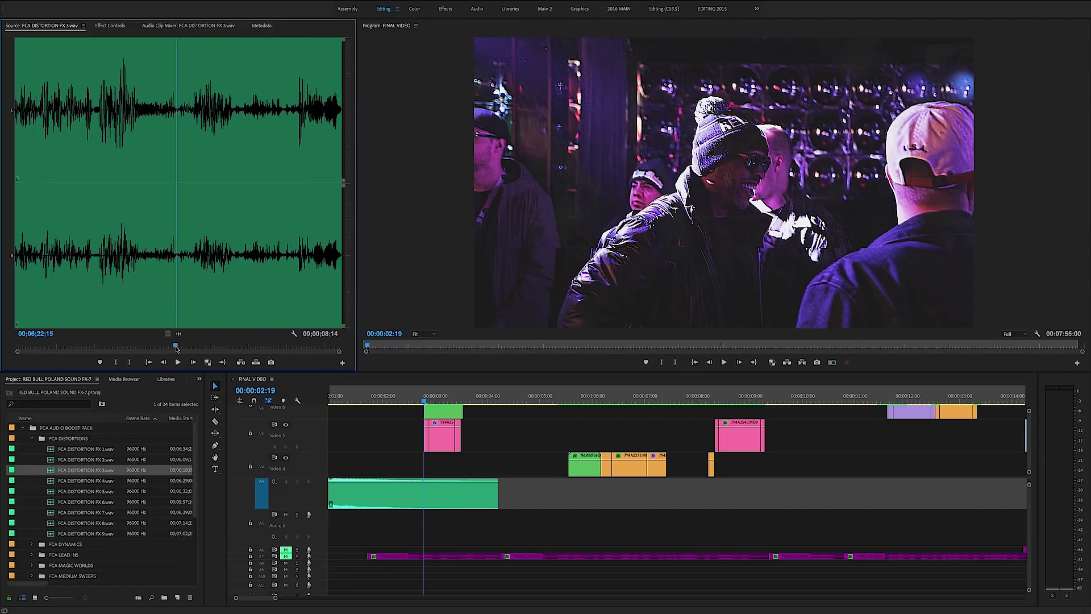
# Mark In and Out around the FX 3 burst and drop it onto Audio 5.
pyautogui.press('i')
pyautogui.press('space')
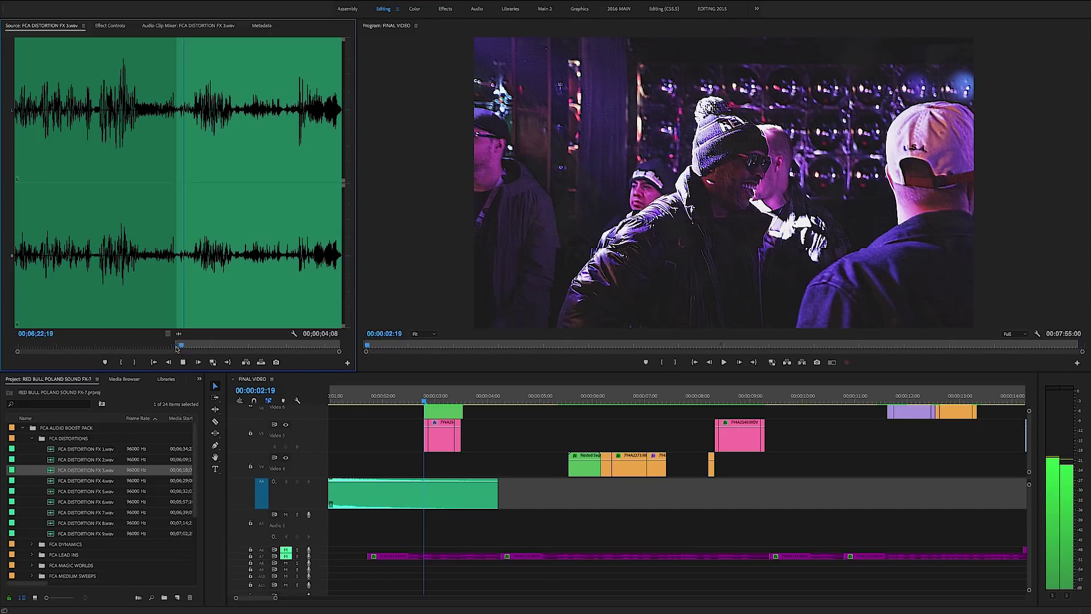
pyautogui.press('space')
pyautogui.press('o')
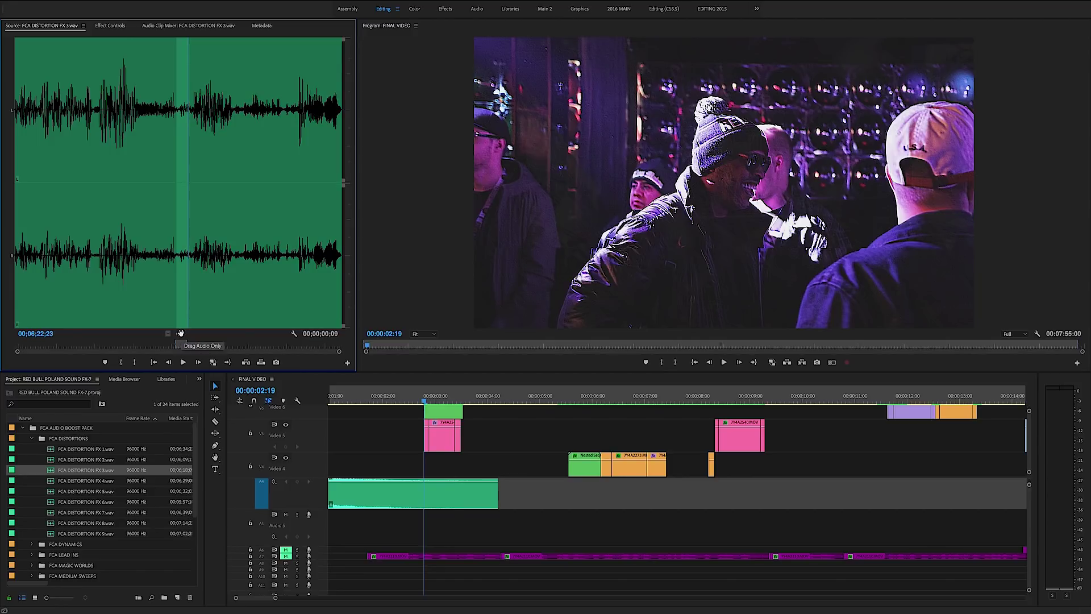
pyautogui.moveTo(181, 333); pyautogui.dragTo(468, 523)
pyautogui.scroll(5, 419, 518)
# Review the edit and move the FX 3 snippet right onto the cut.
pyautogui.click(404, 397)
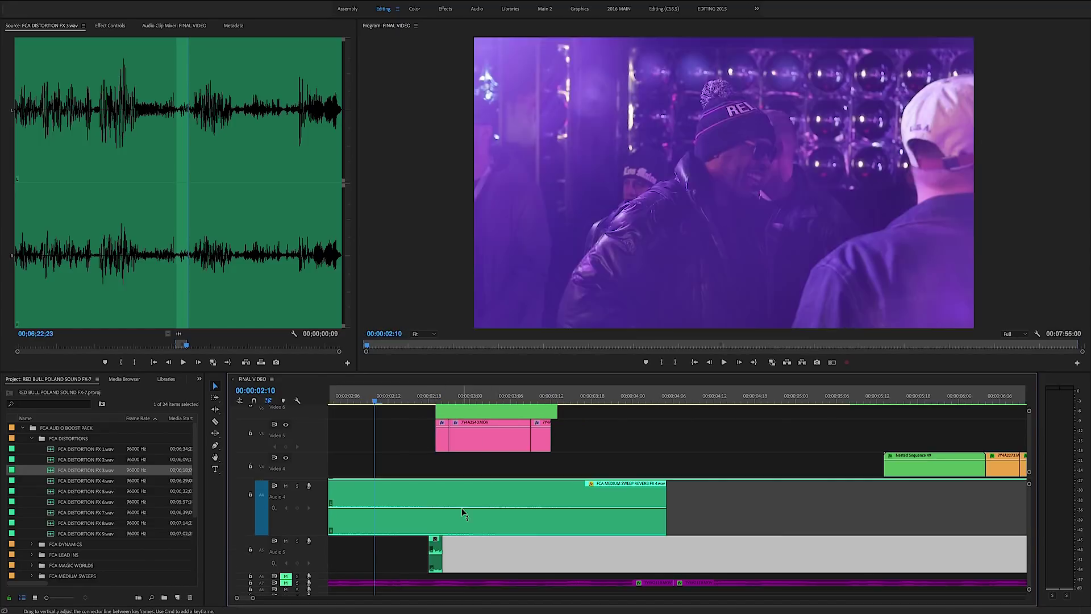
pyautogui.press('space')
pyautogui.press('space')
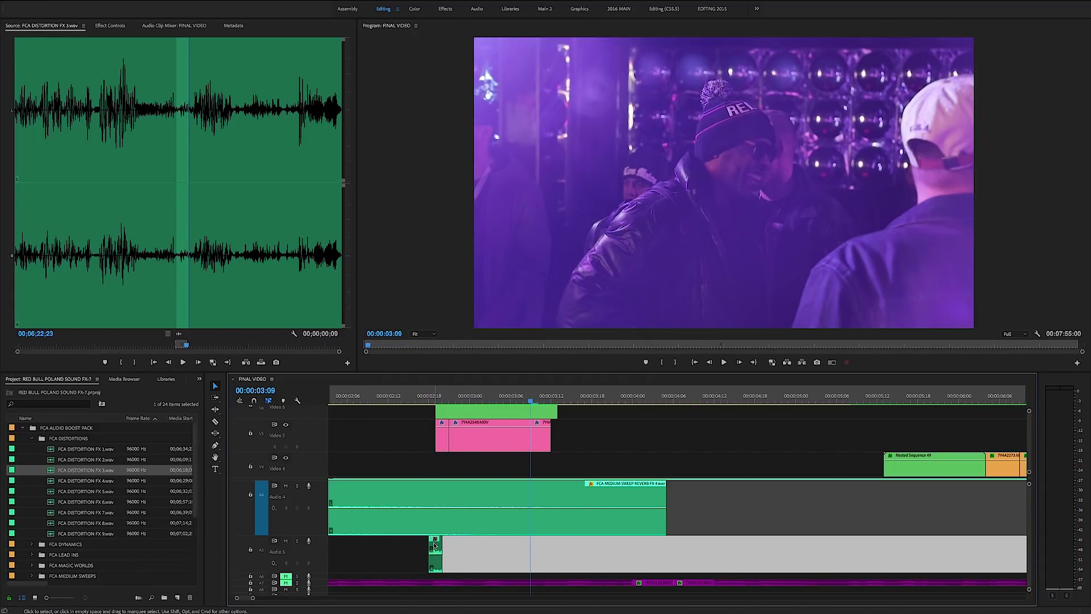
pyautogui.moveTo(434, 546); pyautogui.dragTo(558, 547)
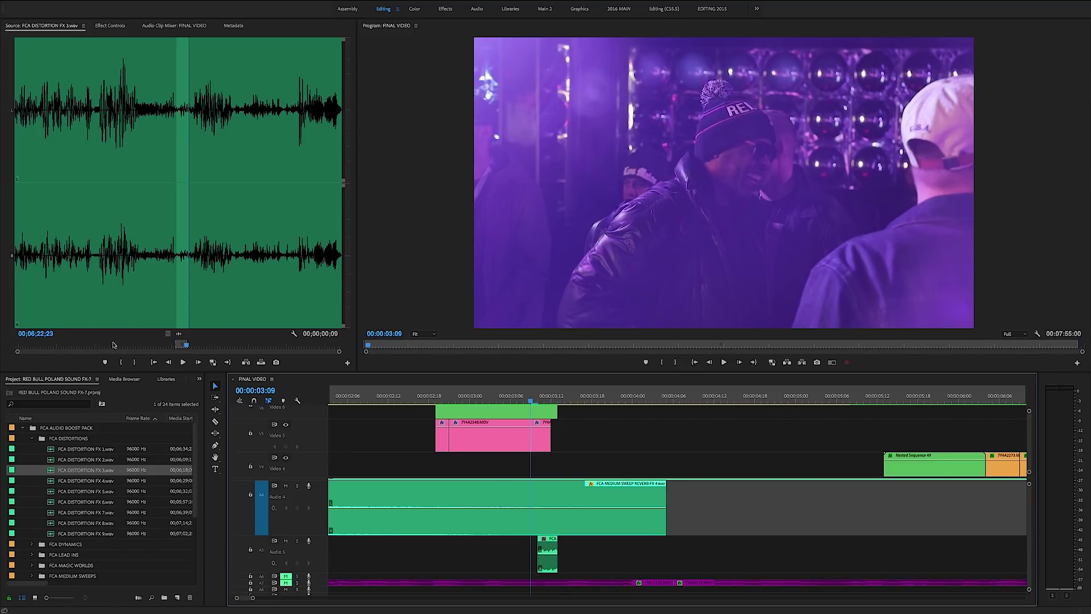
# Mark a six-frame spike in FCA DISTORTION FX 4.wav and place it on Audio 5.
pyautogui.doubleClick(52, 482)
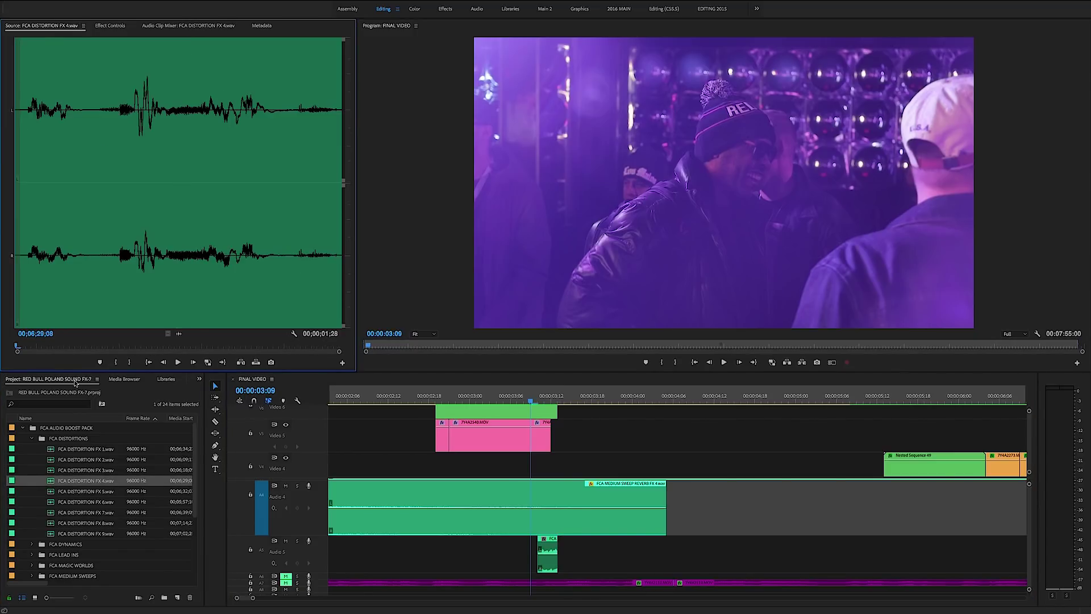
pyautogui.press('space')
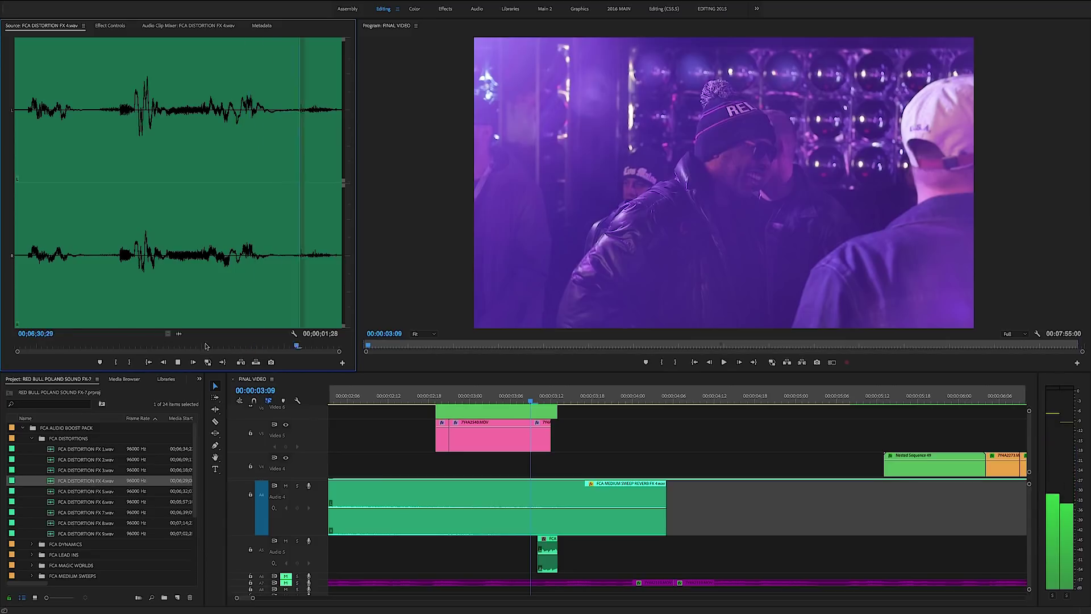
pyautogui.press('space')
pyautogui.click(246, 347)
pyautogui.press('space')
pyautogui.press('space')
pyautogui.click(247, 346)
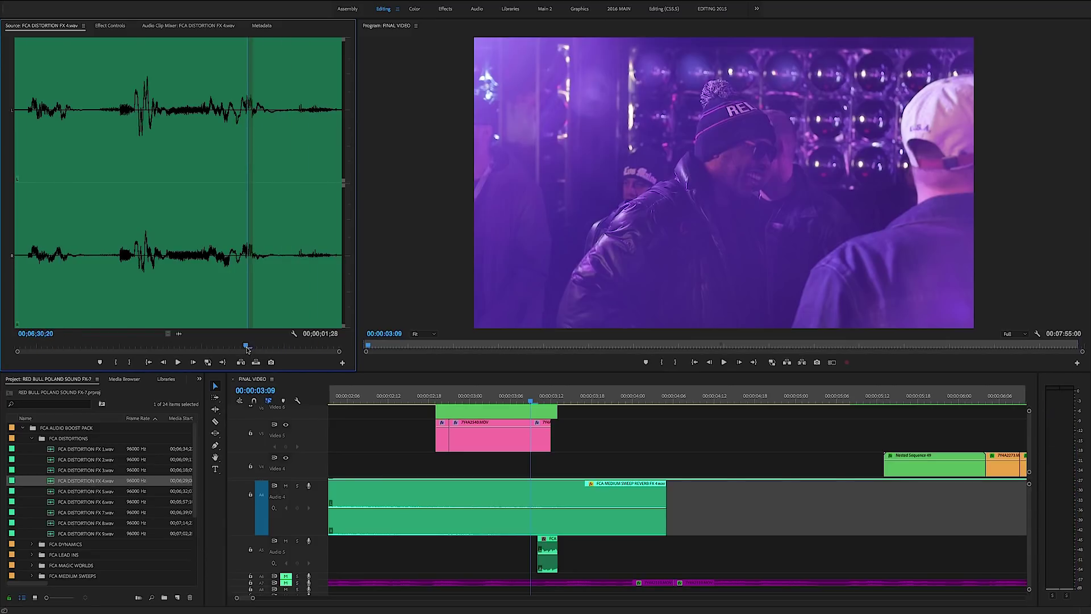
pyautogui.press('i')
pyautogui.moveTo(247, 348); pyautogui.dragTo(278, 347)
pyautogui.press('o')
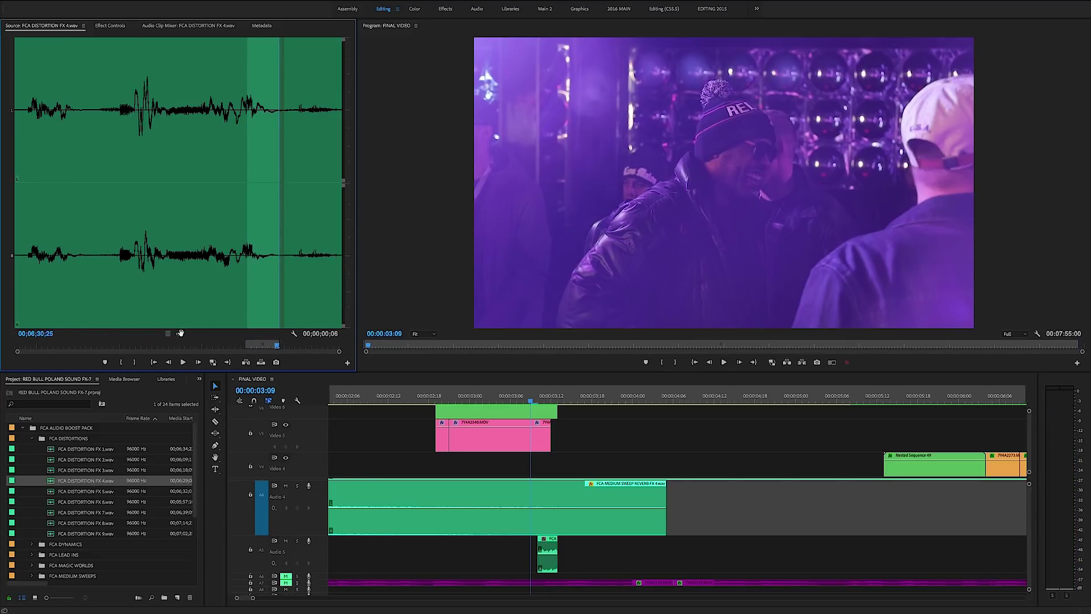
pyautogui.moveTo(180, 333); pyautogui.dragTo(441, 554)
# Save the project and play back the new distortion hits.
pyautogui.press('=')
pyautogui.press('super+s')
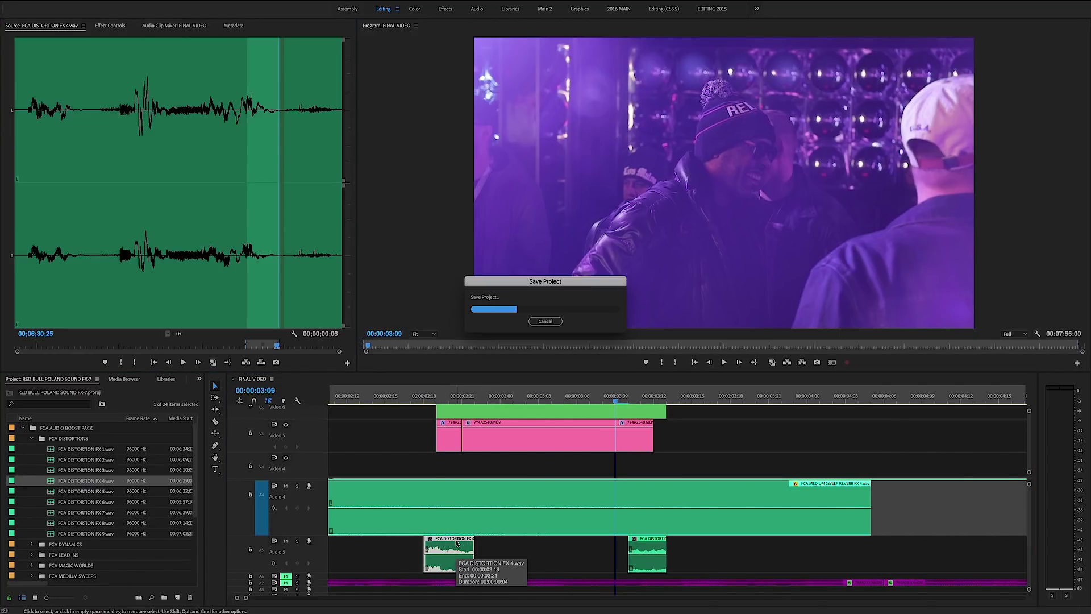
pyautogui.press('-')
pyautogui.click(421, 397)
pyautogui.press('space')
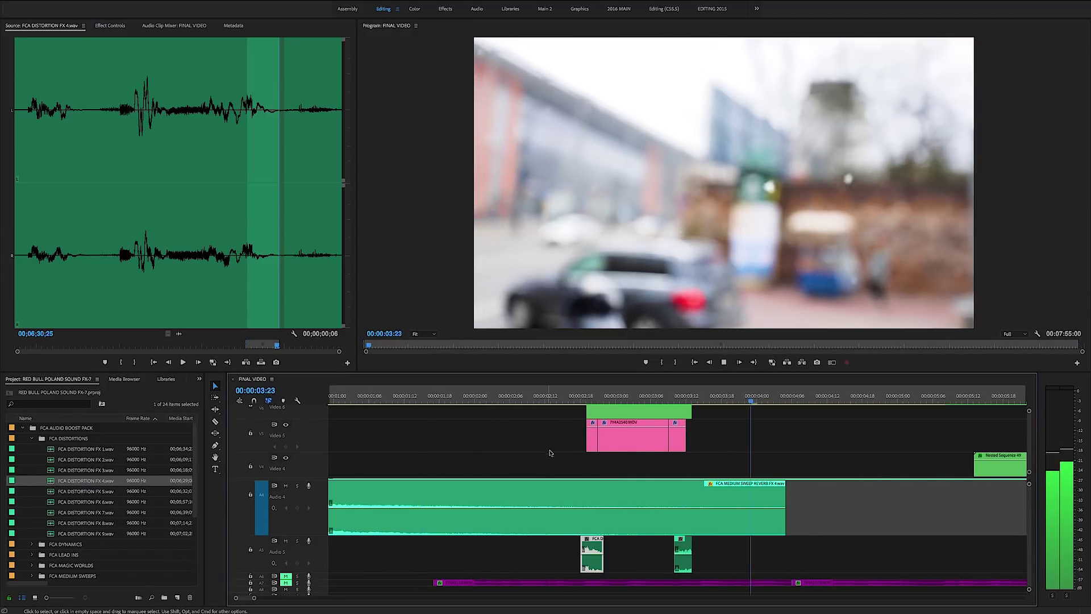
pyautogui.press('-')
# Find the next cut near 05:09 and drop an FCA DISTORTION FX 5.wav snippet onto Audio 5.
pyautogui.scroll(-1, 615, 463)
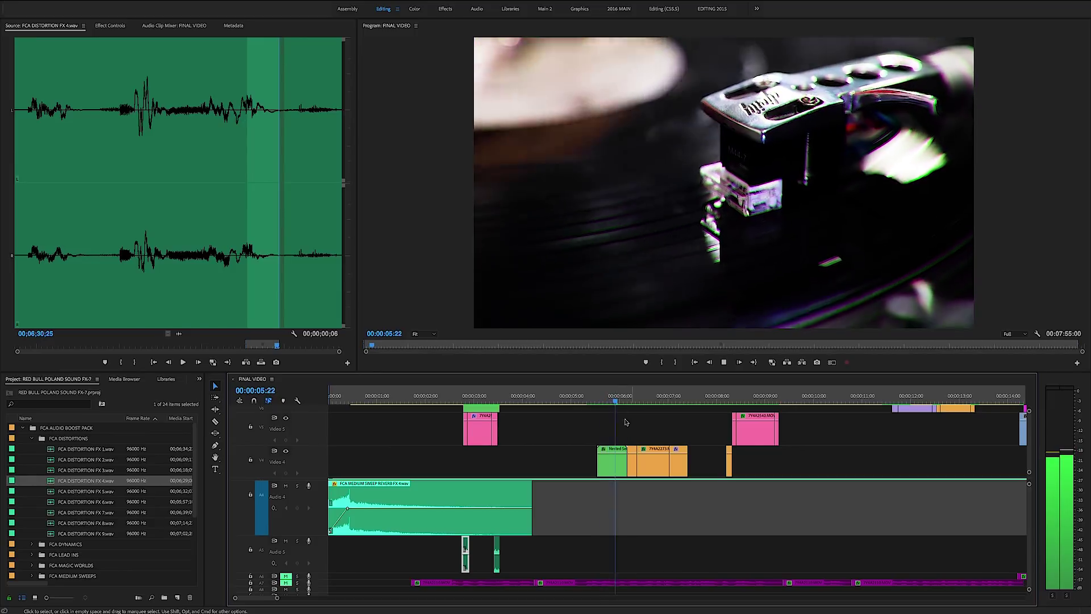
pyautogui.click(589, 403)
pyautogui.moveTo(589, 403)
pyautogui.mouseDown()
pyautogui.moveTo(619, 405)
pyautogui.moveTo(593, 410)
pyautogui.mouseUp()
pyautogui.scroll(-5, 594, 432)
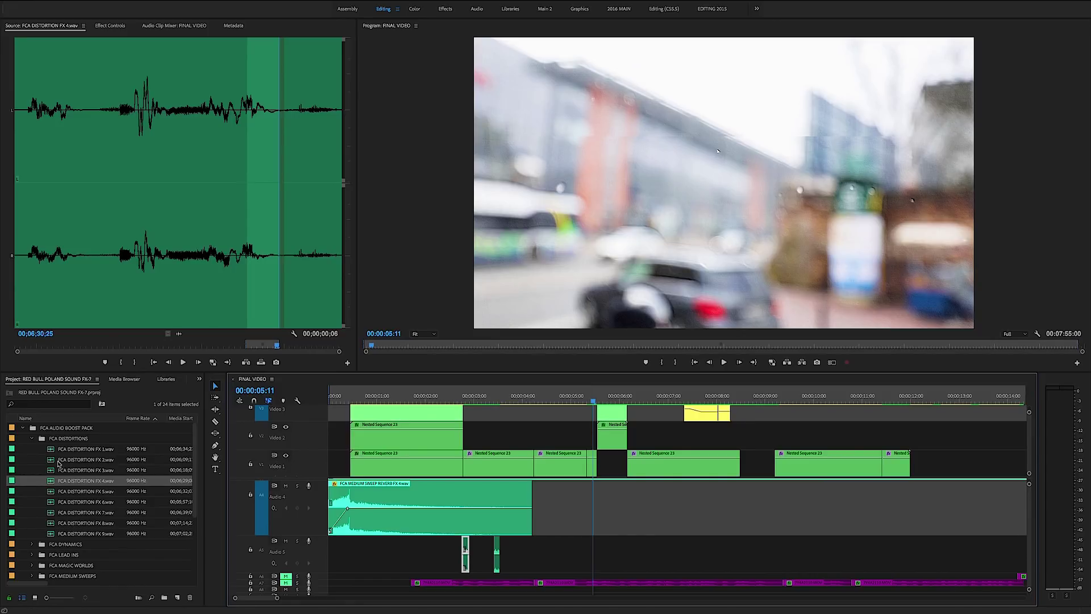
pyautogui.doubleClick(57, 491)
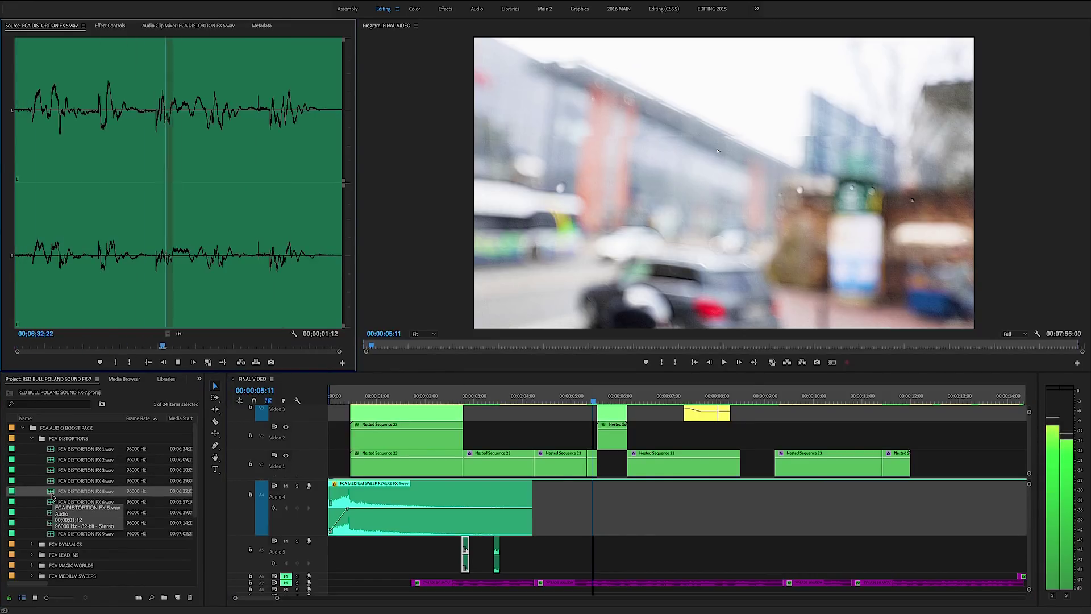
pyautogui.click(84, 344)
pyautogui.press('space')
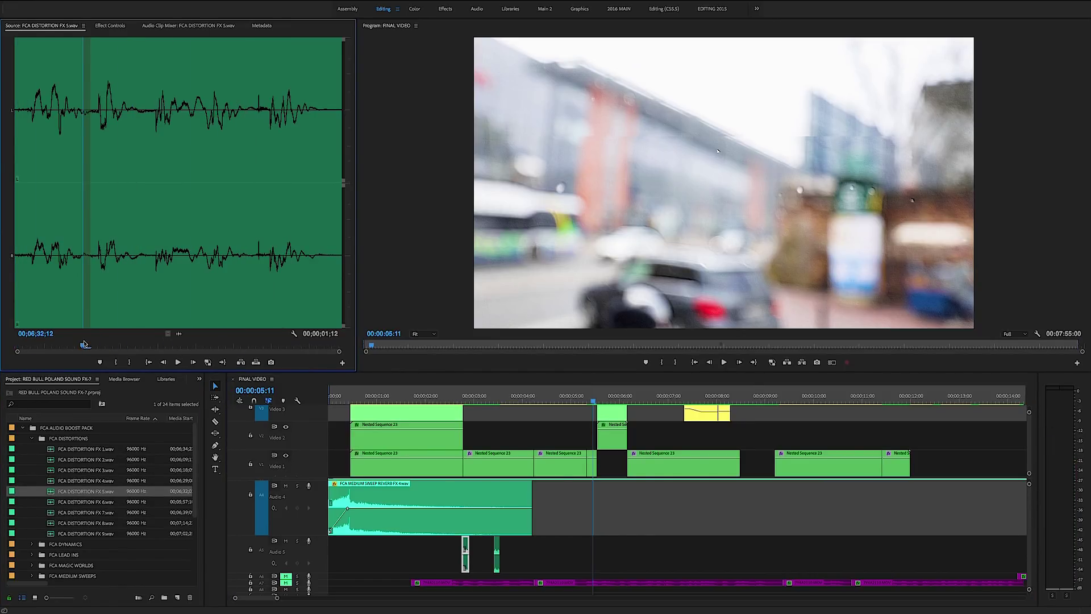
pyautogui.press('o')
pyautogui.press('space')
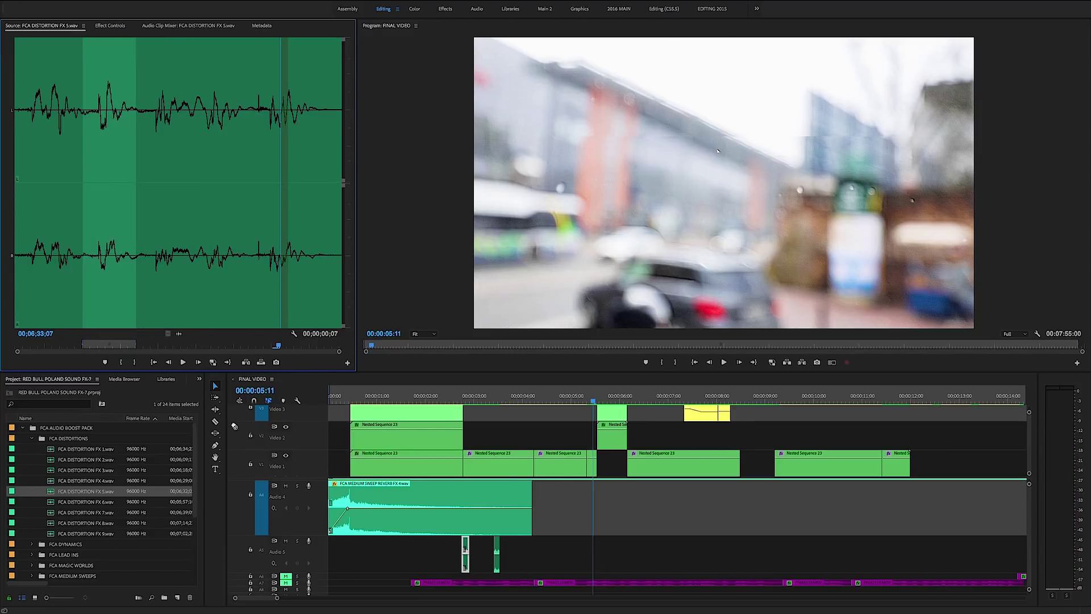
pyautogui.moveTo(234, 426); pyautogui.dragTo(567, 542)
# Review from 05:05 and slide the FX 5 snippet later onto the cut.
pyautogui.scroll(3, 608, 518)
pyautogui.click(529, 398)
pyautogui.press('space')
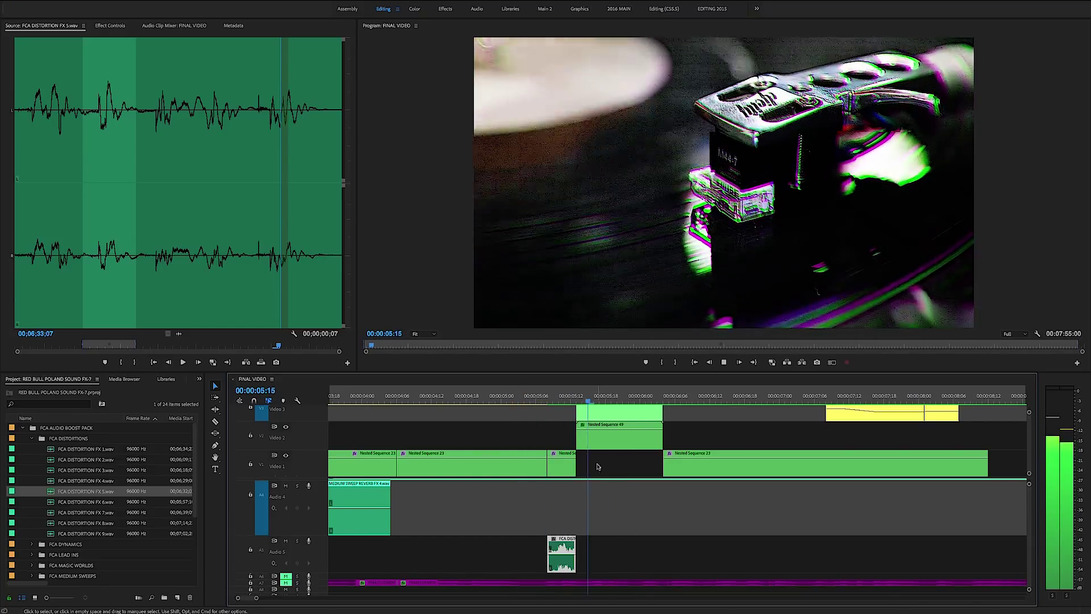
pyautogui.press('space')
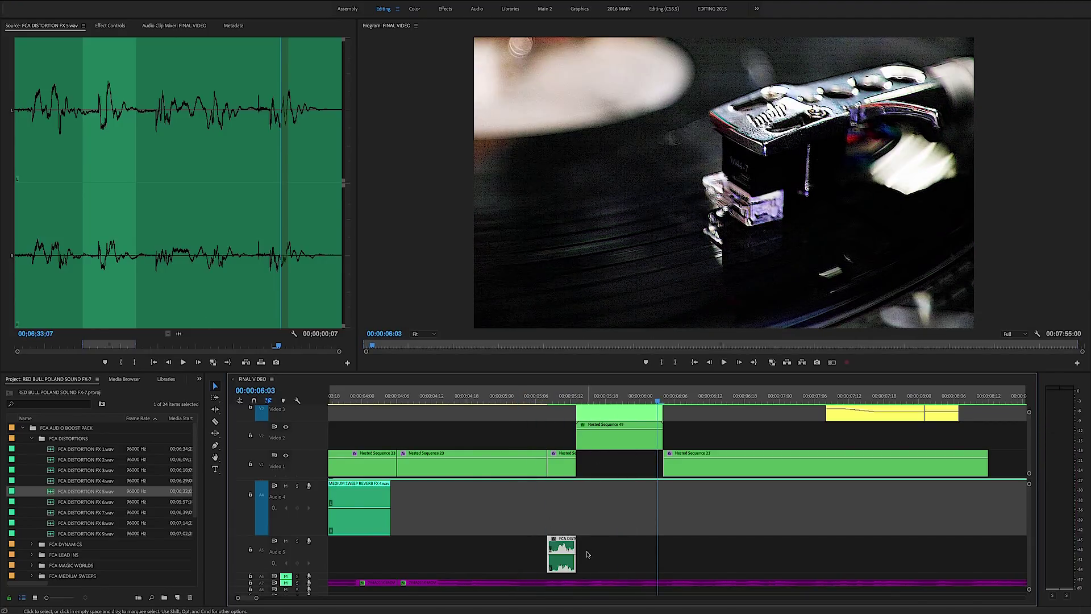
pyautogui.moveTo(565, 548); pyautogui.dragTo(666, 555)
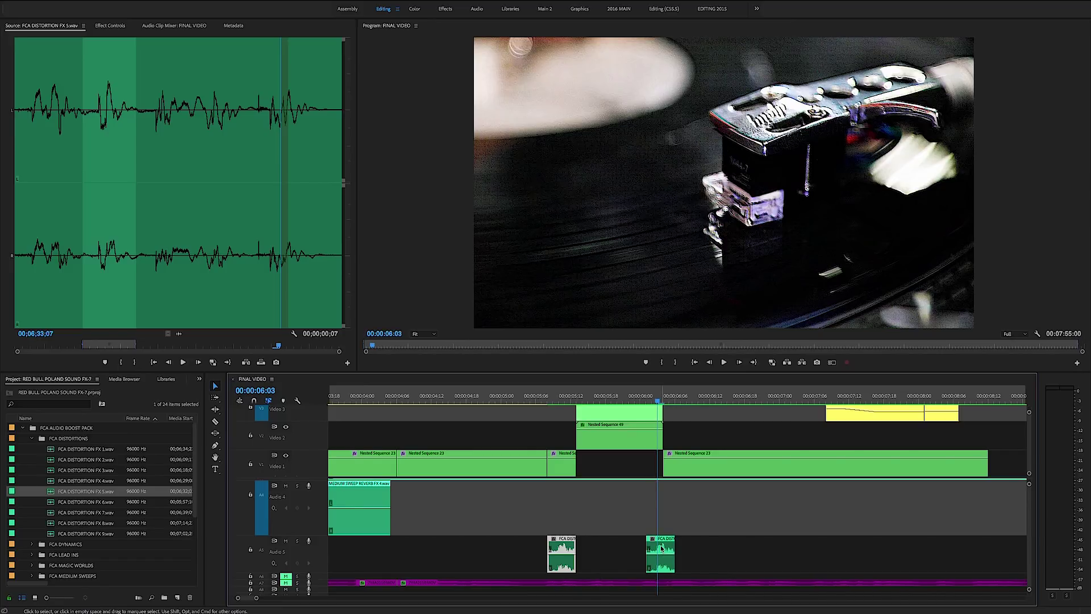
pyautogui.click(660, 547)
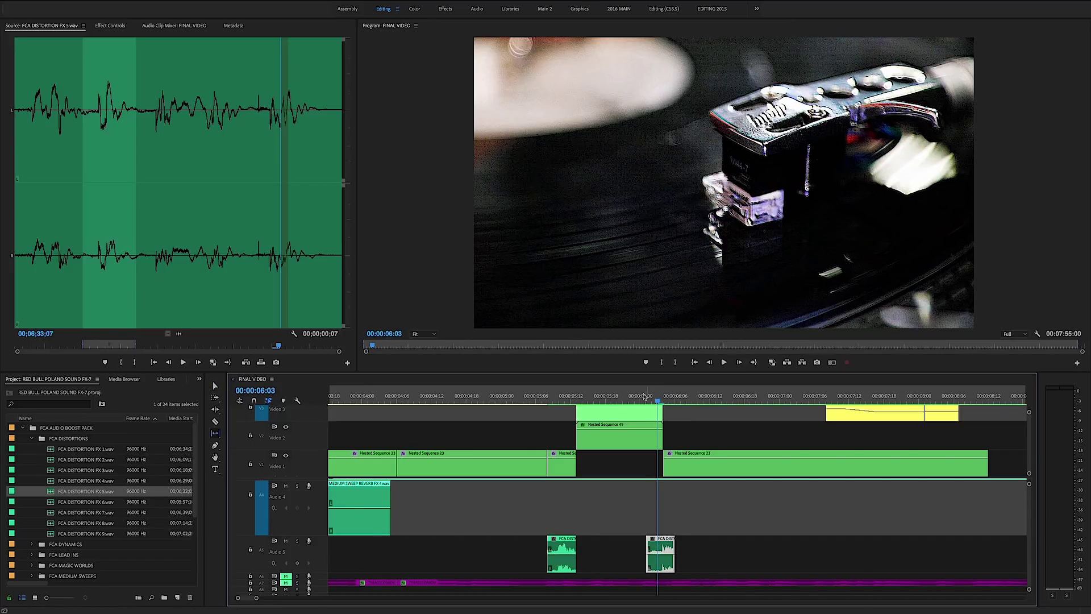
# Play through the distortion hits from 05:03 and again from about 06:00.
pyautogui.press('space')
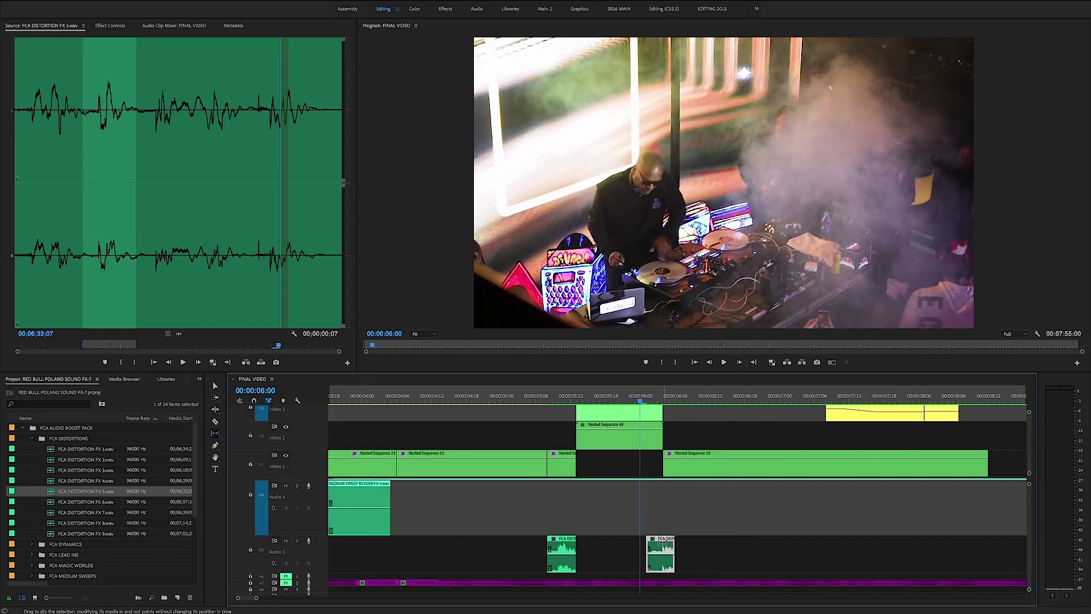
pyautogui.press('space')
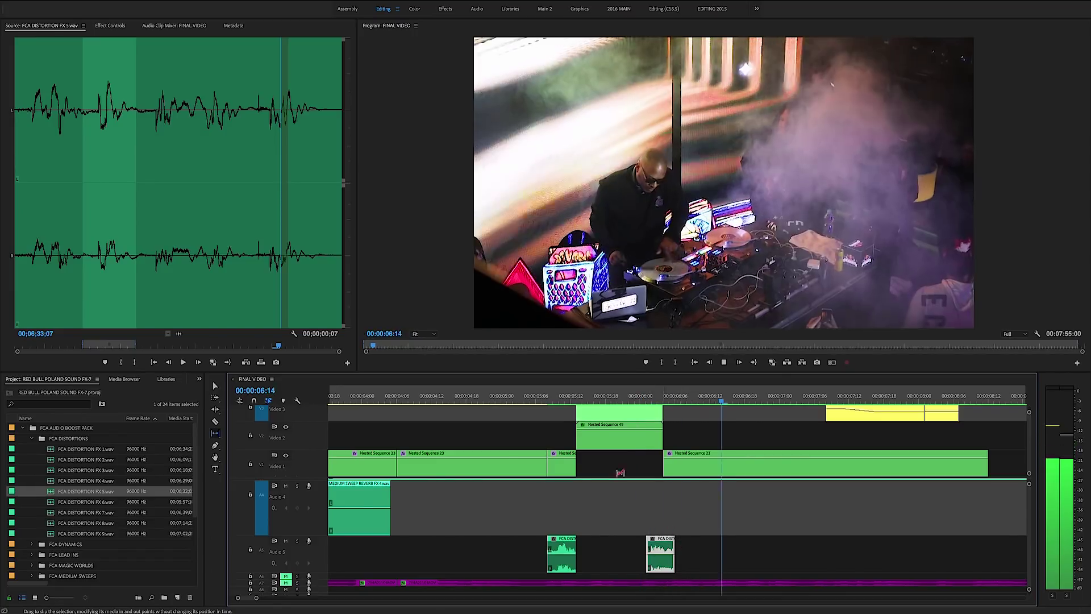
pyautogui.click(519, 398)
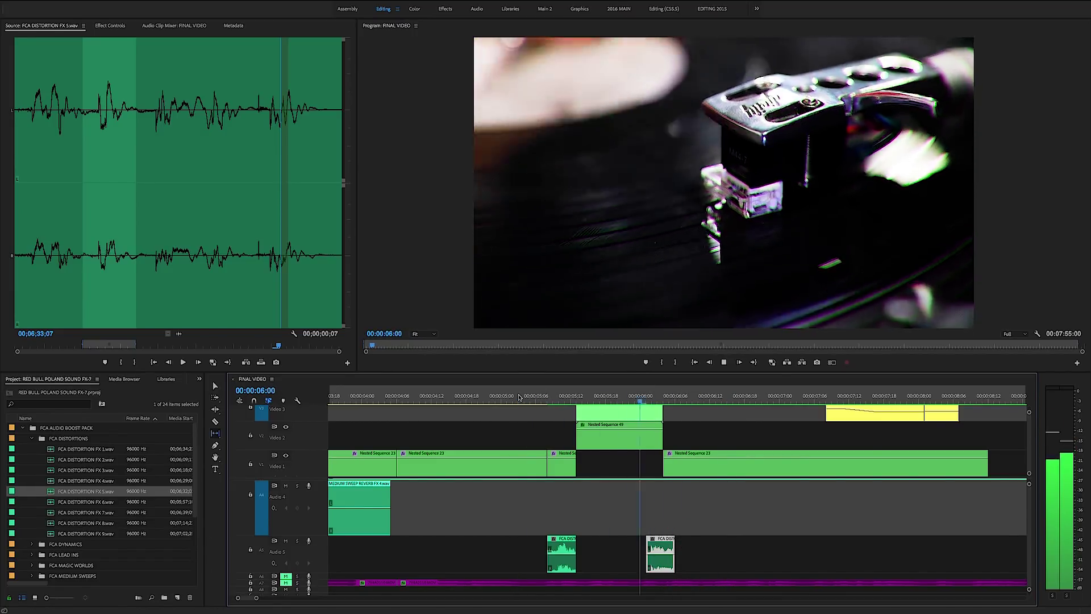
pyautogui.press('space')
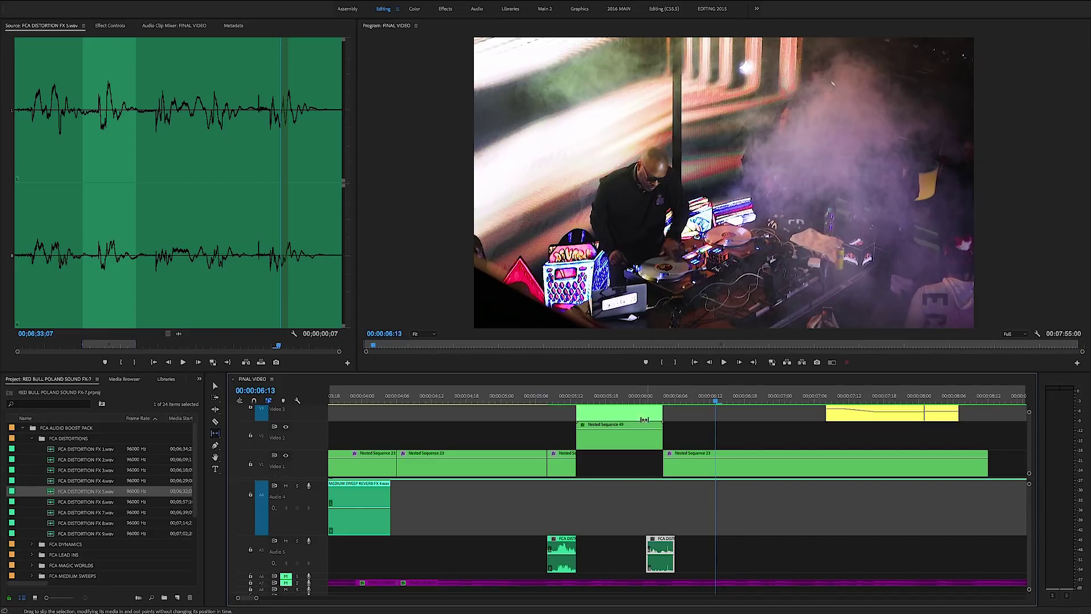
pyautogui.click(639, 397)
pyautogui.press('space')
pyautogui.click(570, 398)
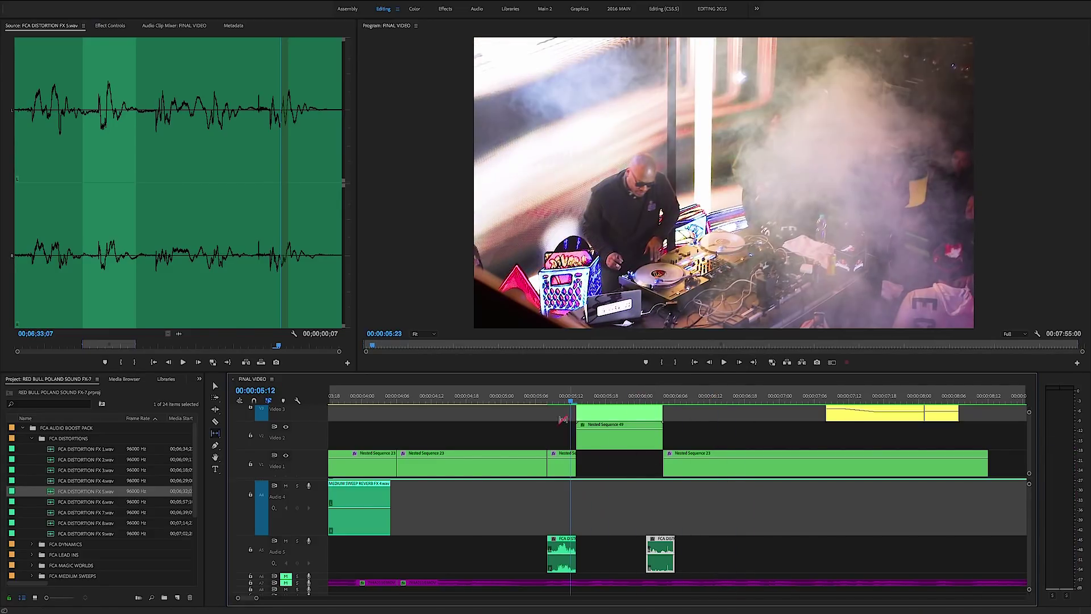
# Switch to the Selection tool, zoom out, and replay the montage from 04:21 to 07:21.
pyautogui.click(562, 419)
pyautogui.moveTo(569, 398); pyautogui.dragTo(483, 399)
pyautogui.press('v')
pyautogui.press('-')
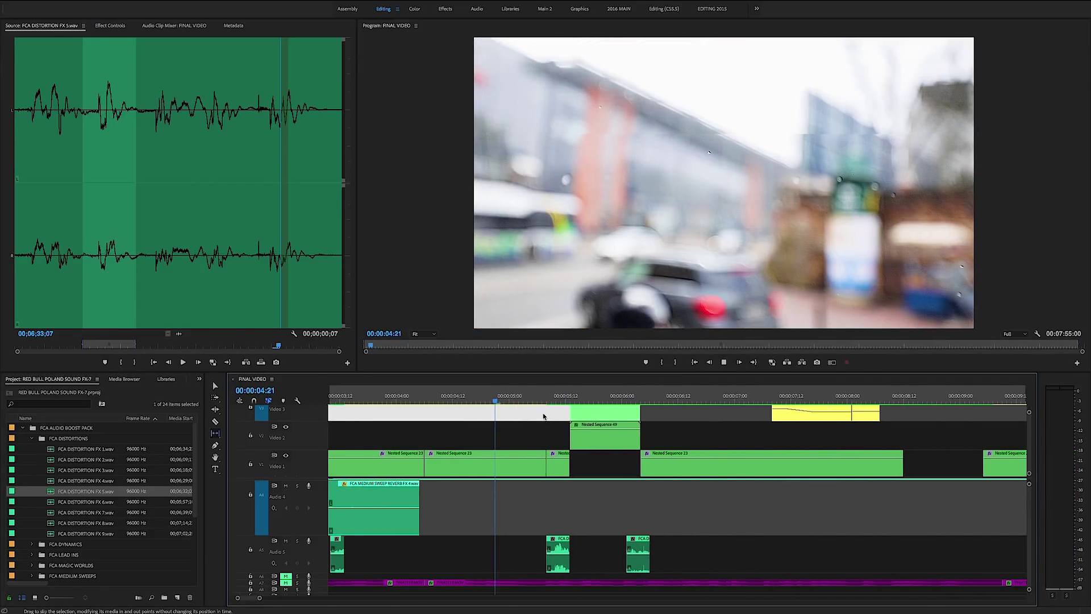
pyautogui.press('space')
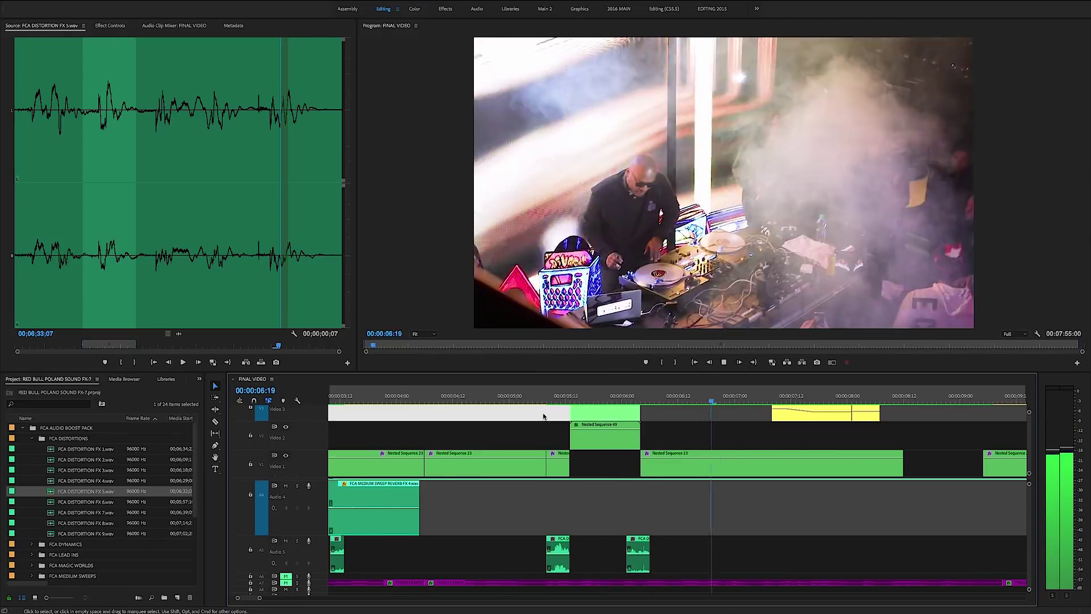
pyautogui.press('space')
pyautogui.moveTo(765, 397)
pyautogui.mouseDown()
pyautogui.moveTo(809, 400)
pyautogui.moveTo(768, 403)
pyautogui.mouseUp()
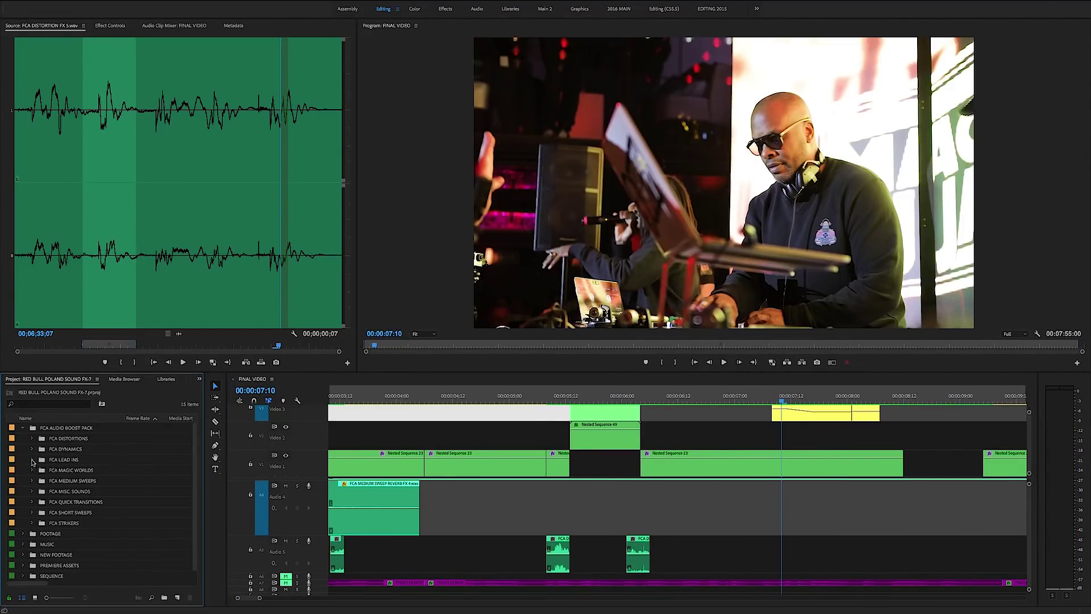
pyautogui.click(33, 460)
# Mark 17;06–17;19 in FCA LEAD IN FX 3.wav and drag the excerpt onto Audio 5.
pyautogui.doubleClick(51, 474)
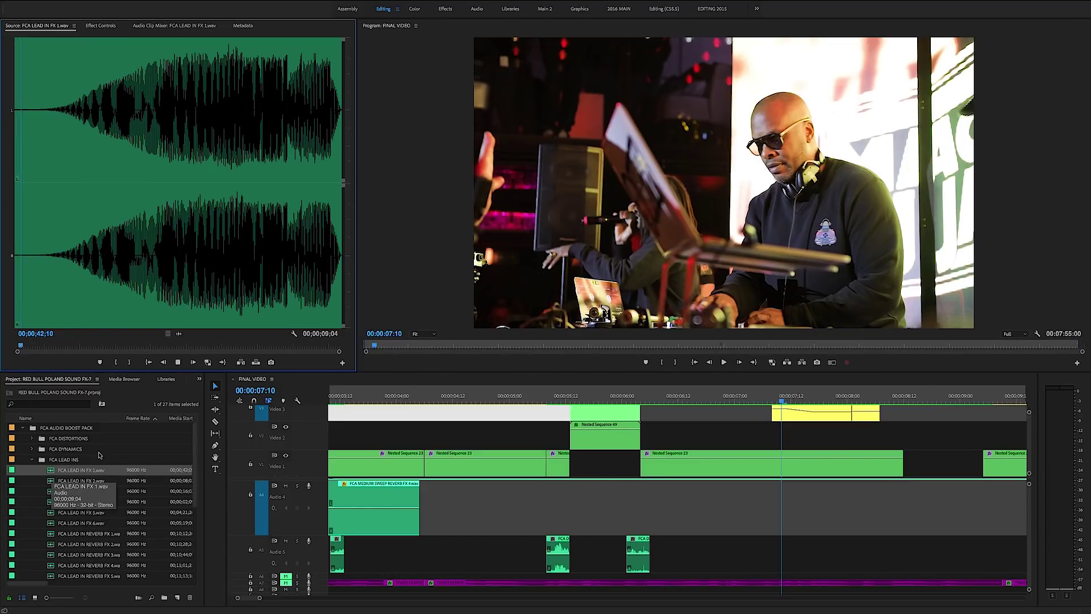
pyautogui.doubleClick(79, 491)
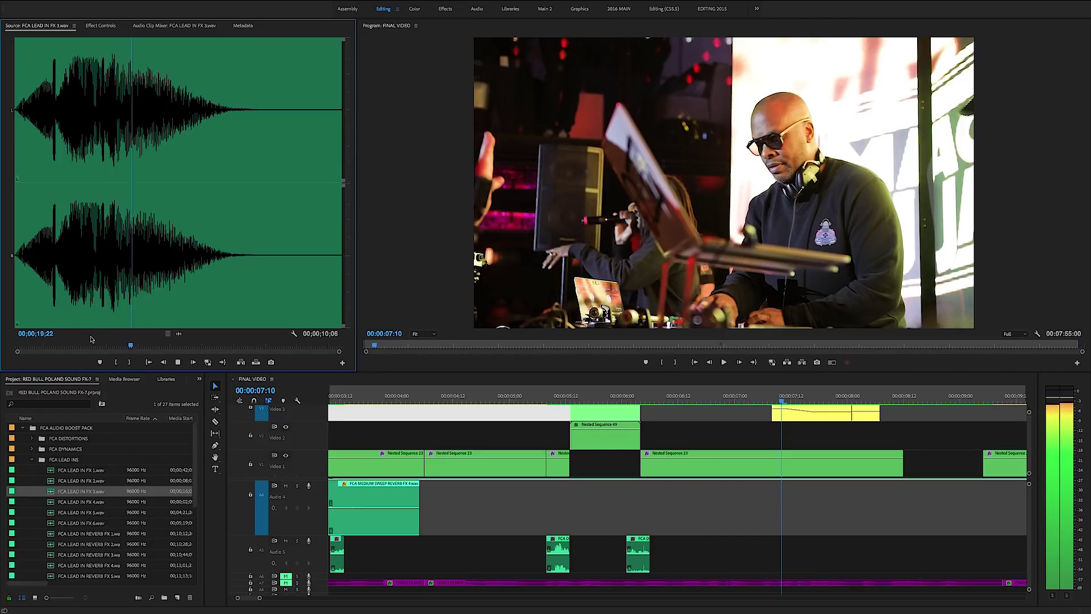
pyautogui.click(41, 346)
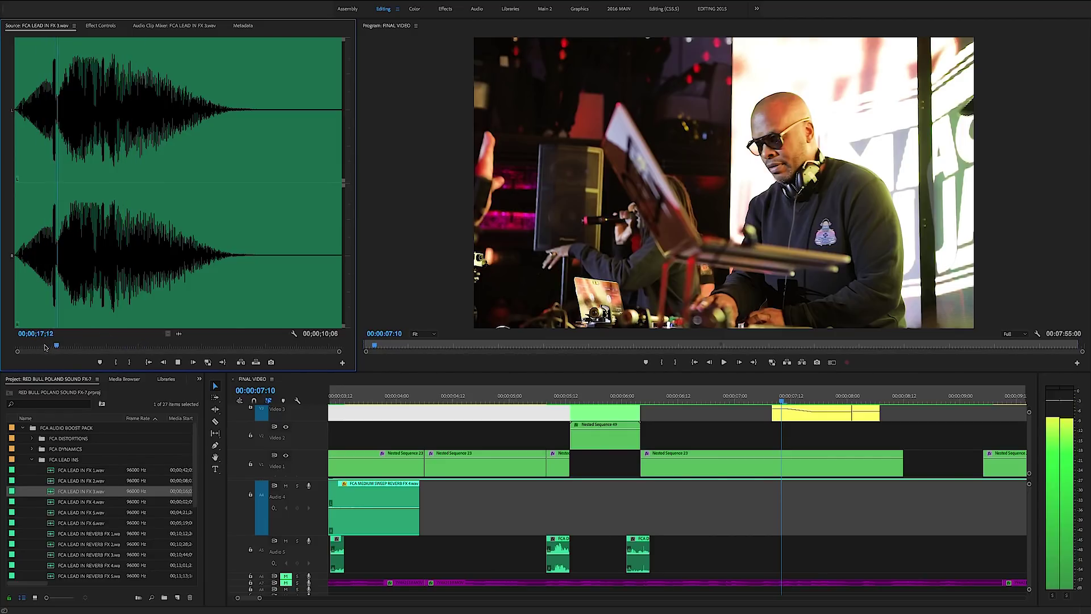
pyautogui.click(47, 346)
pyautogui.press('i')
pyautogui.press('space')
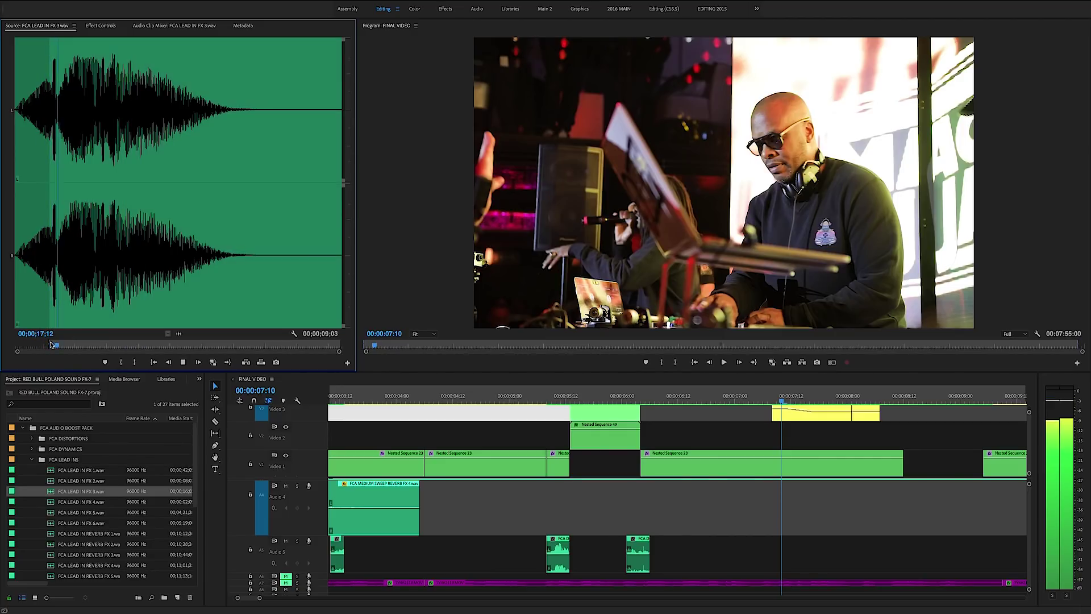
pyautogui.press('space')
pyautogui.press('o')
pyautogui.moveTo(178, 334); pyautogui.dragTo(773, 560)
# Shorten the lead-in clip's tail, nudge it earlier, and play it back from about 05:03.
pyautogui.press('=')
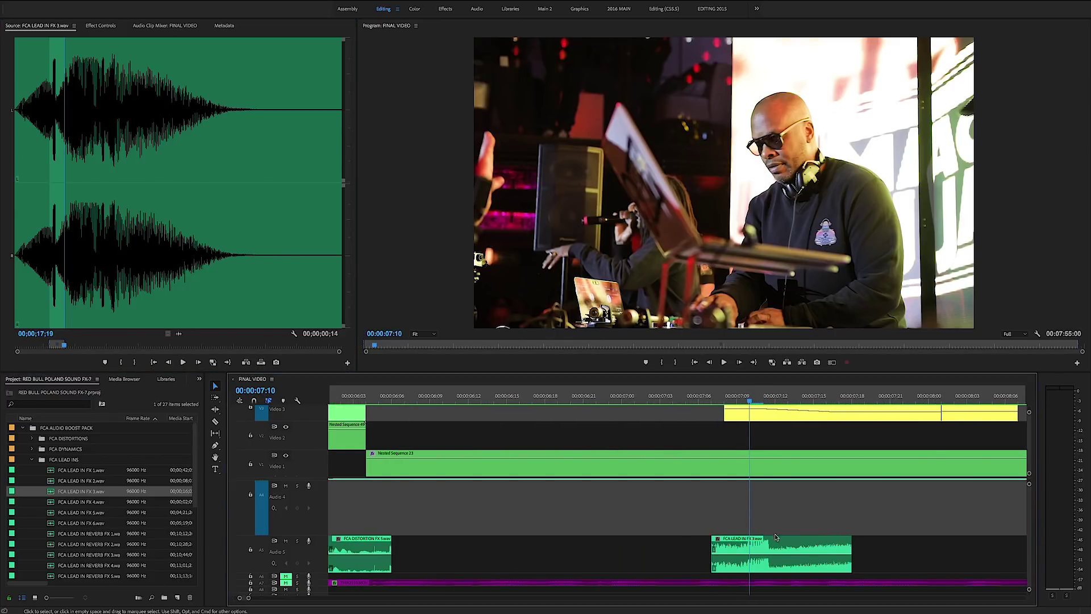
pyautogui.moveTo(770, 552); pyautogui.dragTo(774, 555)
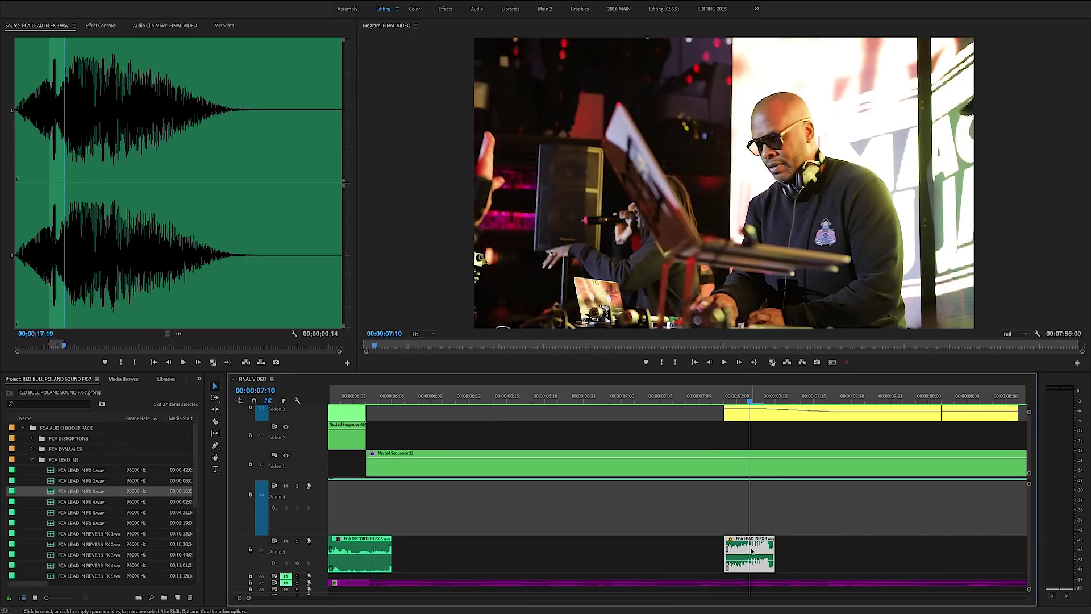
pyautogui.moveTo(752, 551); pyautogui.dragTo(738, 550)
pyautogui.press('-')
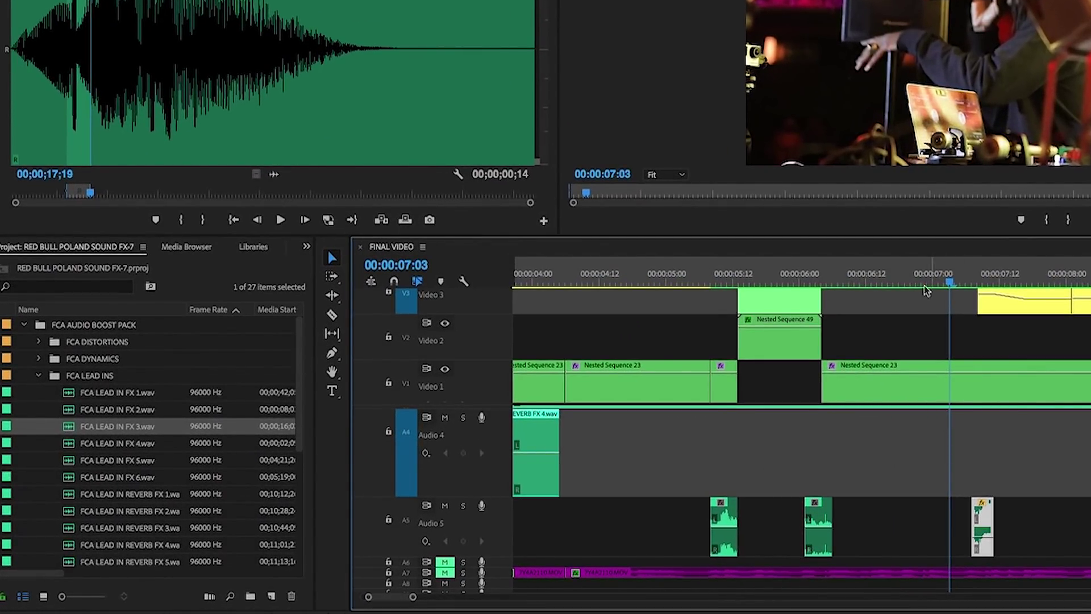
pyautogui.press('space')
pyautogui.click(920, 273)
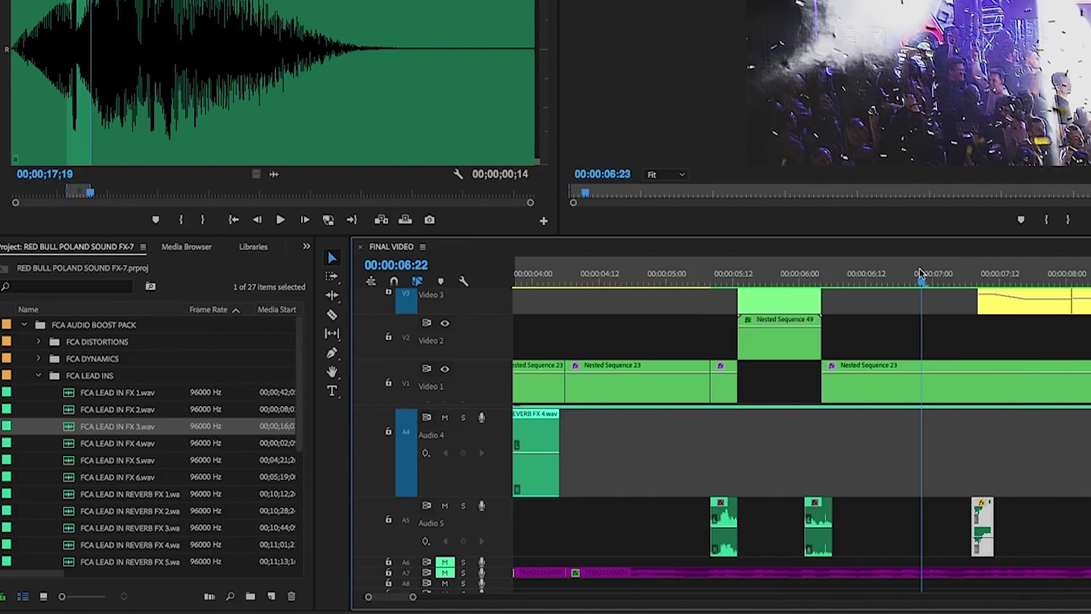
pyautogui.moveTo(921, 272); pyautogui.dragTo(682, 279)
pyautogui.press('space')
pyautogui.press('-')
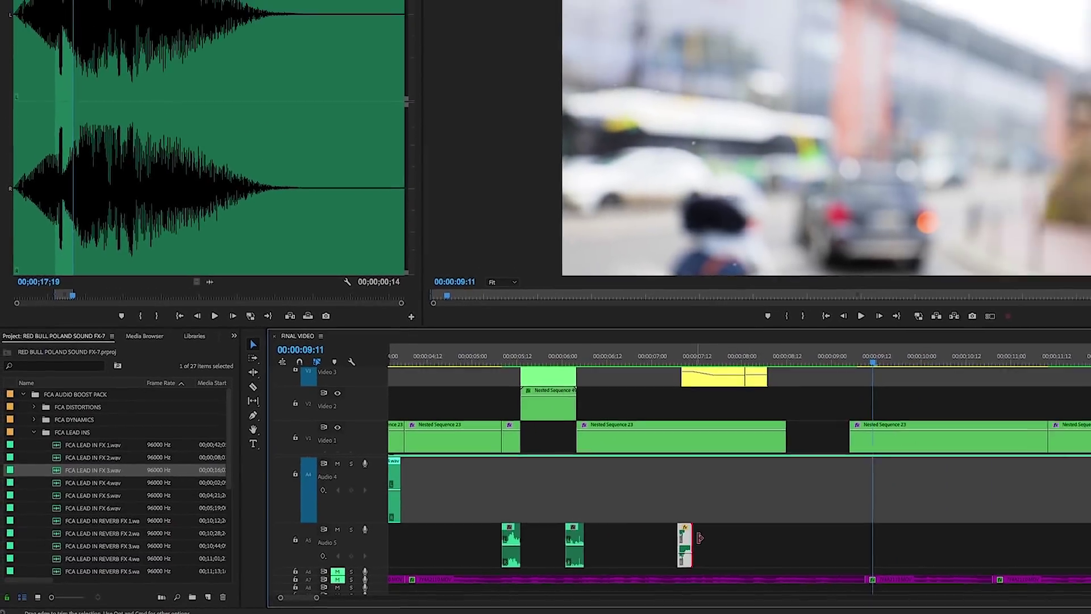
# Lengthen the lead-in clip, cut away its front near 08:10, and slide it 18 frames earlier.
pyautogui.moveTo(700, 538); pyautogui.dragTo(913, 539)
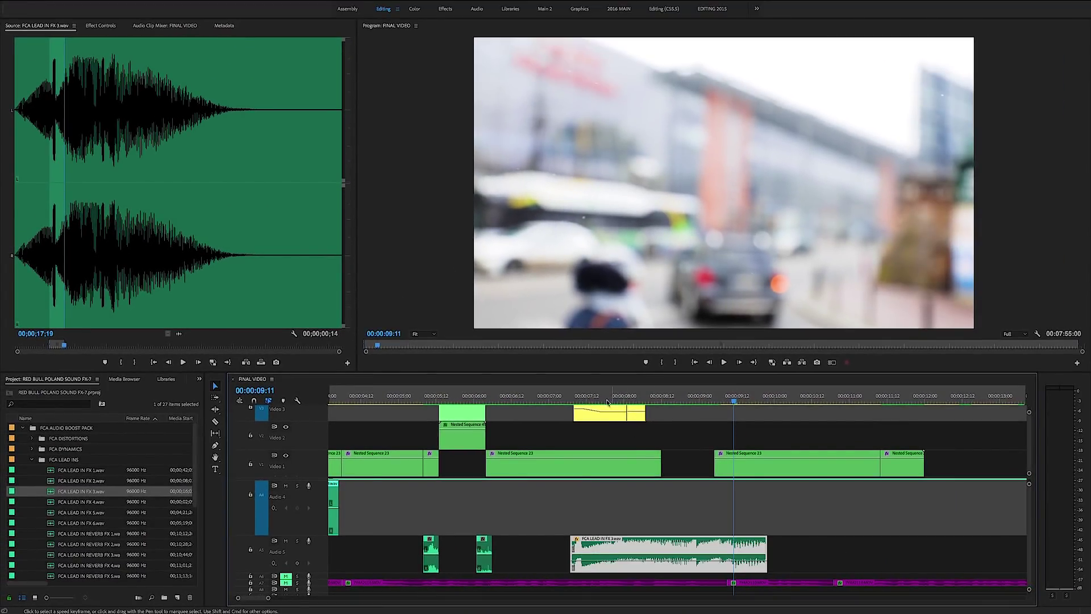
pyautogui.press('=')
pyautogui.press('=')
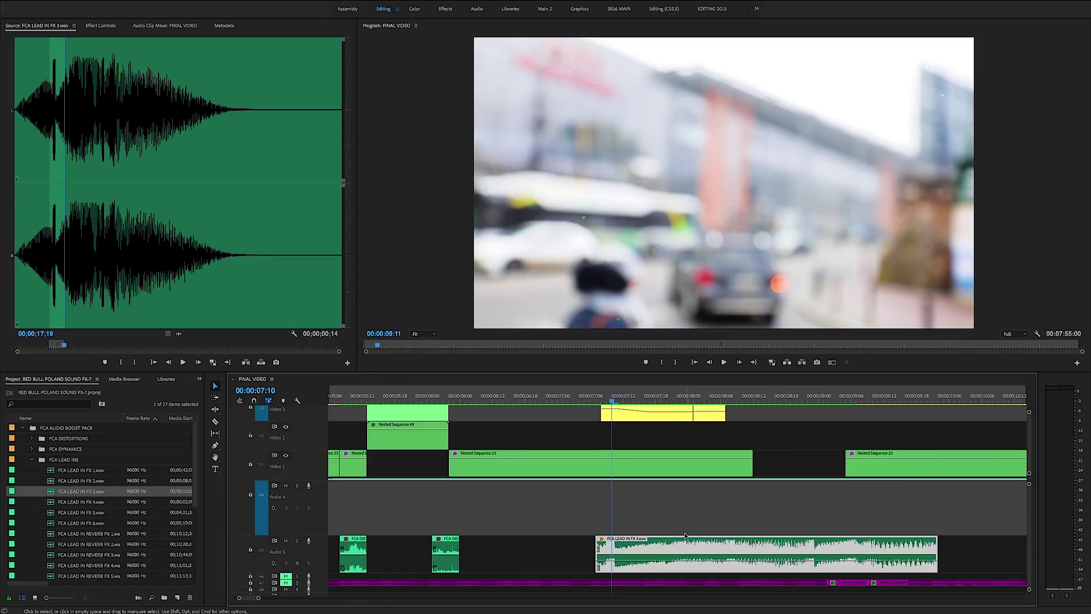
pyautogui.press('space')
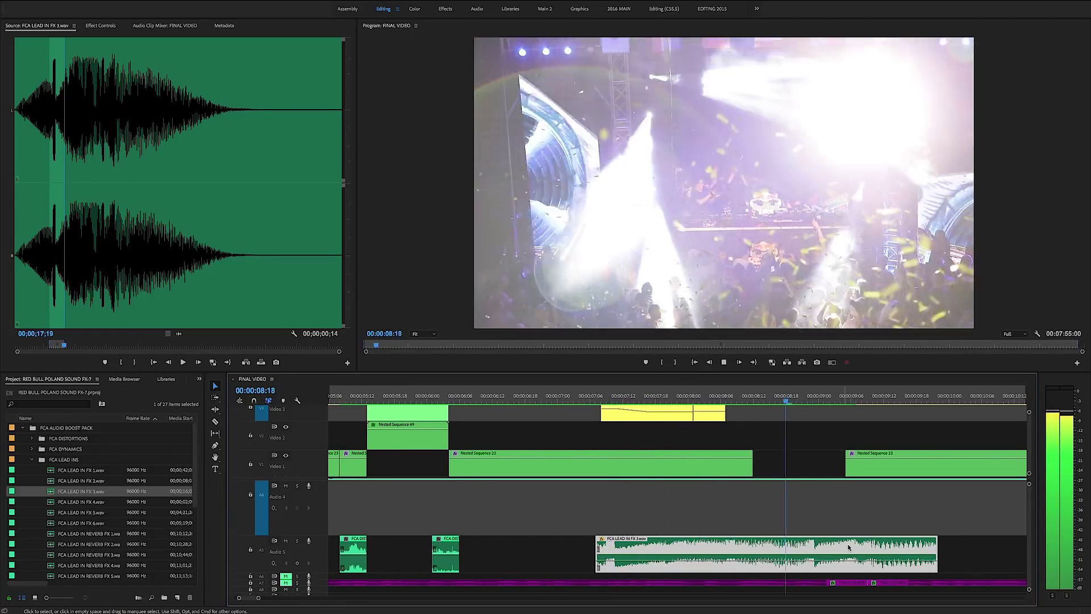
pyautogui.press('space')
pyautogui.click(822, 546)
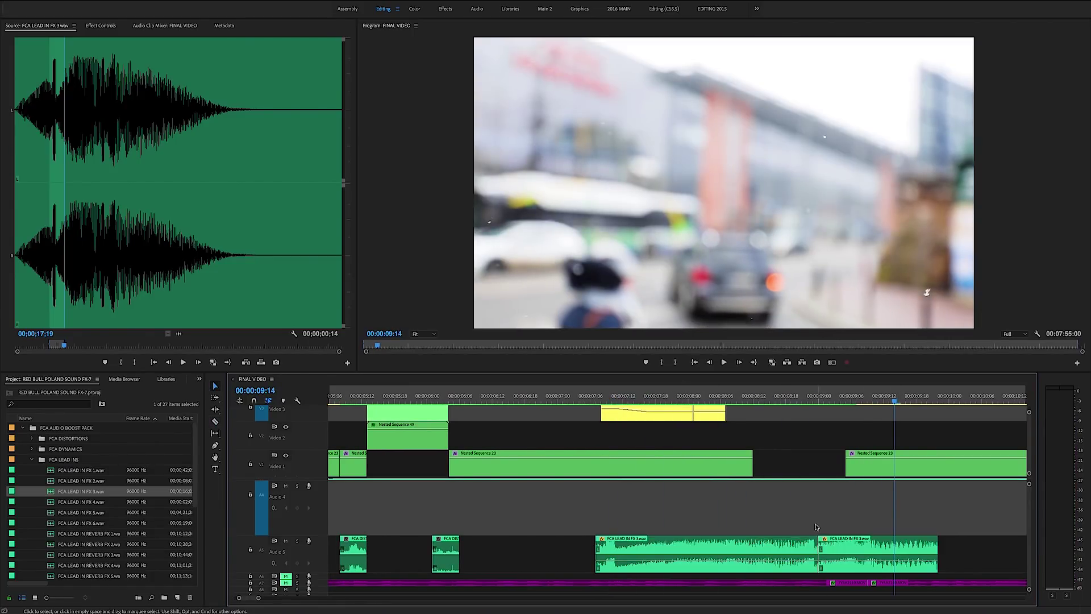
pyautogui.press('v')
pyautogui.click(795, 552)
pyautogui.press('Delete')
pyautogui.click(747, 400)
pyautogui.moveTo(746, 400); pyautogui.dragTo(731, 402)
pyautogui.moveTo(863, 538); pyautogui.dragTo(1002, 551)
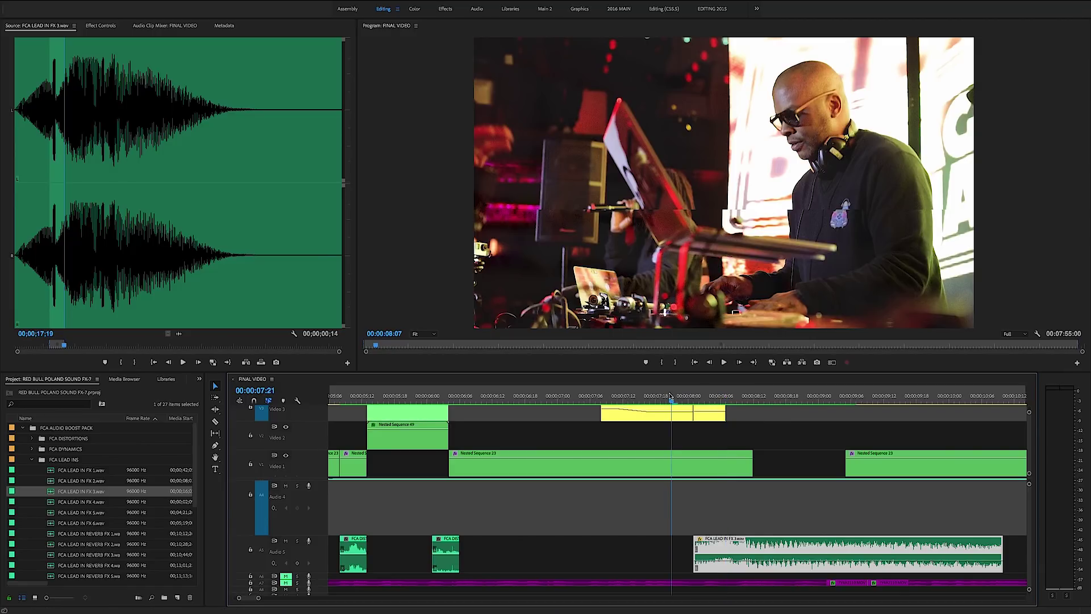
# Split the lead-in clip at the 09:06 concert shot cut and delete its tail.
pyautogui.press('space')
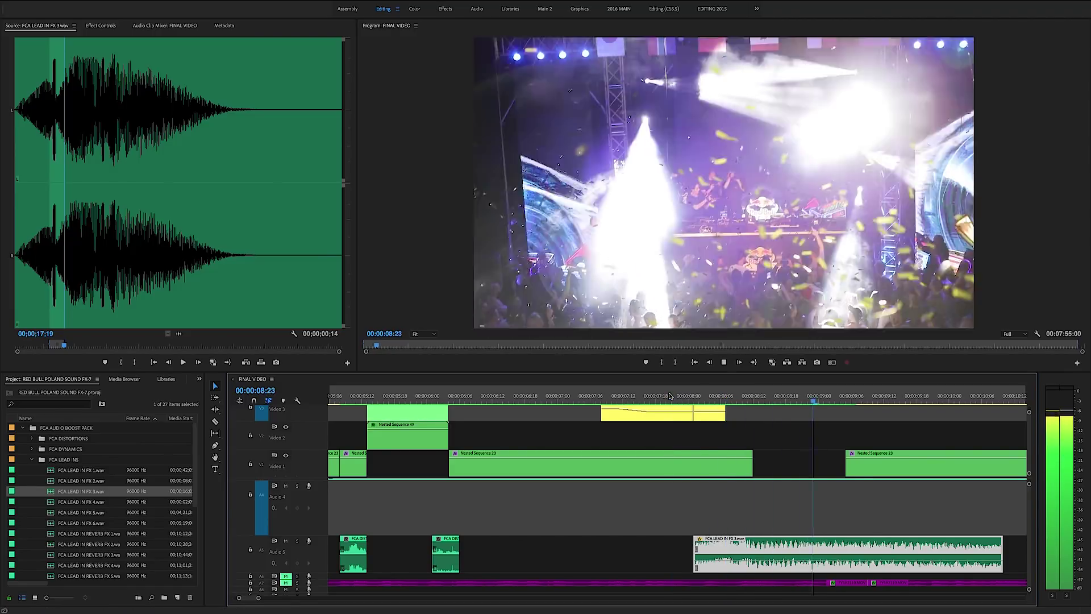
pyautogui.press('space')
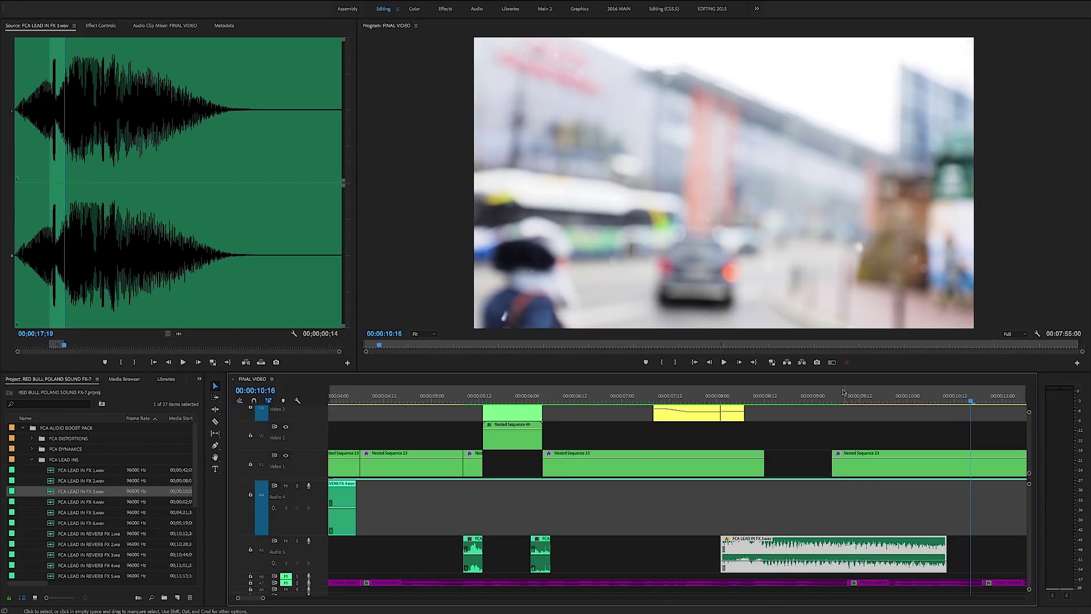
pyautogui.moveTo(843, 398)
pyautogui.mouseDown()
pyautogui.moveTo(813, 402)
pyautogui.moveTo(836, 404)
pyautogui.mouseUp()
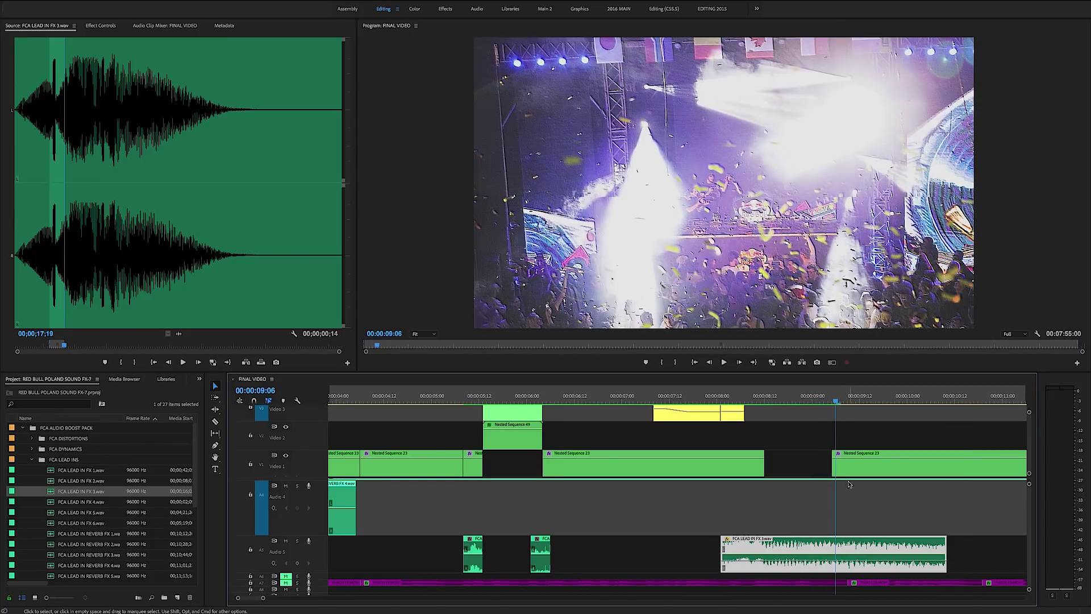
pyautogui.click(842, 546)
pyautogui.press('v')
pyautogui.click(876, 551)
pyautogui.press('Delete')
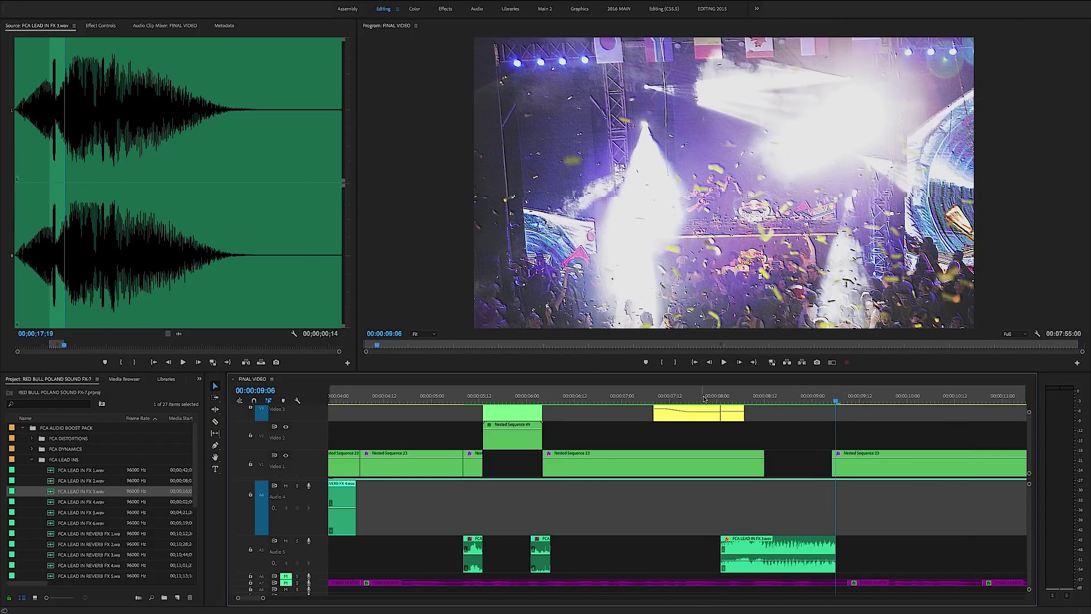
pyautogui.click(672, 403)
pyautogui.moveTo(673, 403); pyautogui.dragTo(658, 405)
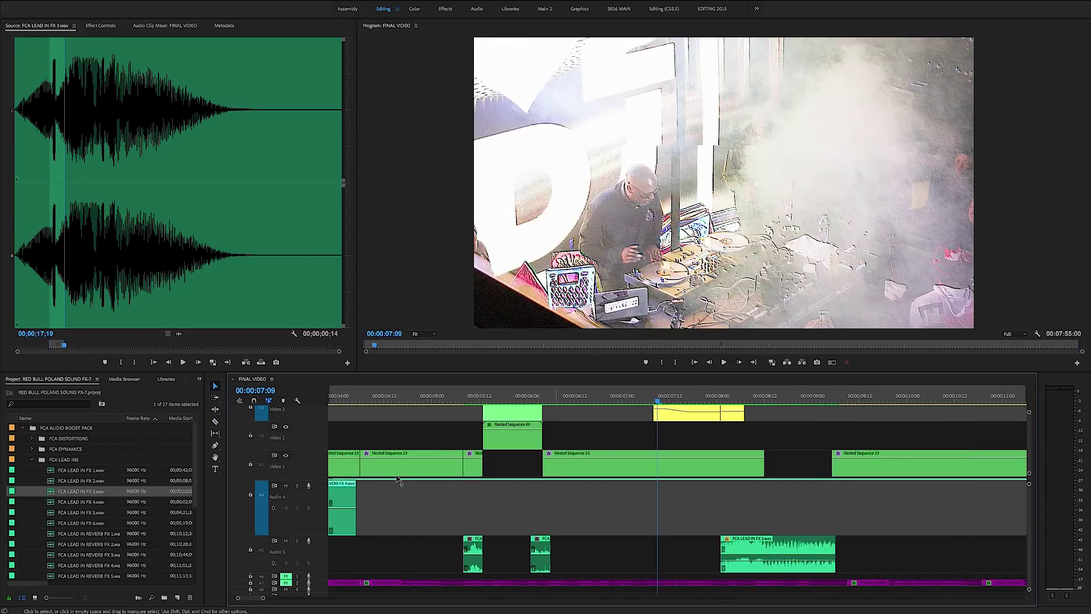
pyautogui.doubleClick(51, 501)
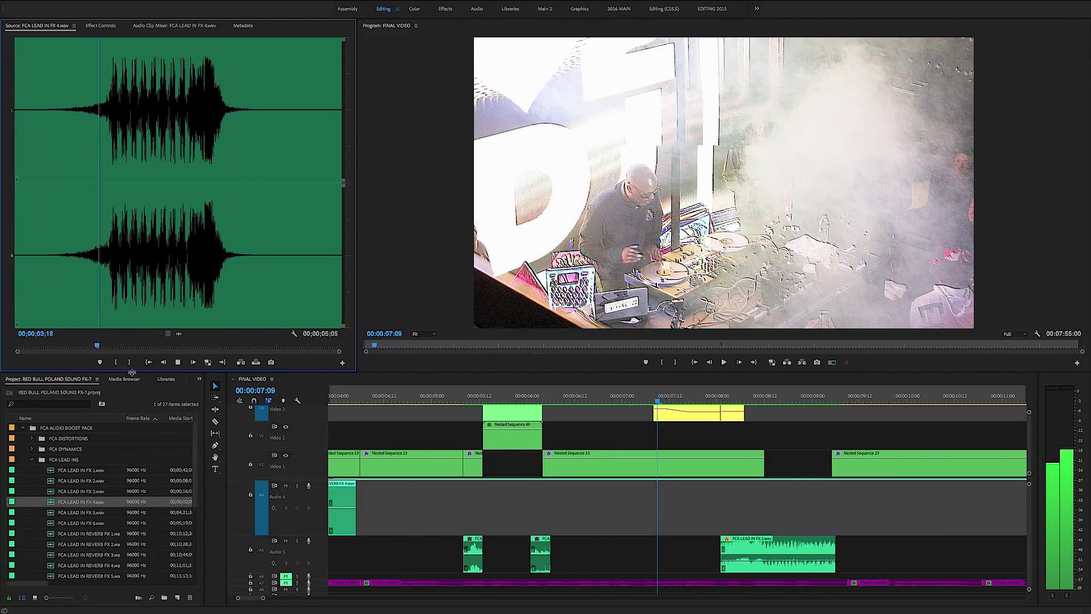
# Audition FCA LEAD IN FX 4.wav and FX 5.wav, locating FX 5's louder ending near 04;25;20.
pyautogui.click(99, 345)
pyautogui.press('space')
pyautogui.press('space')
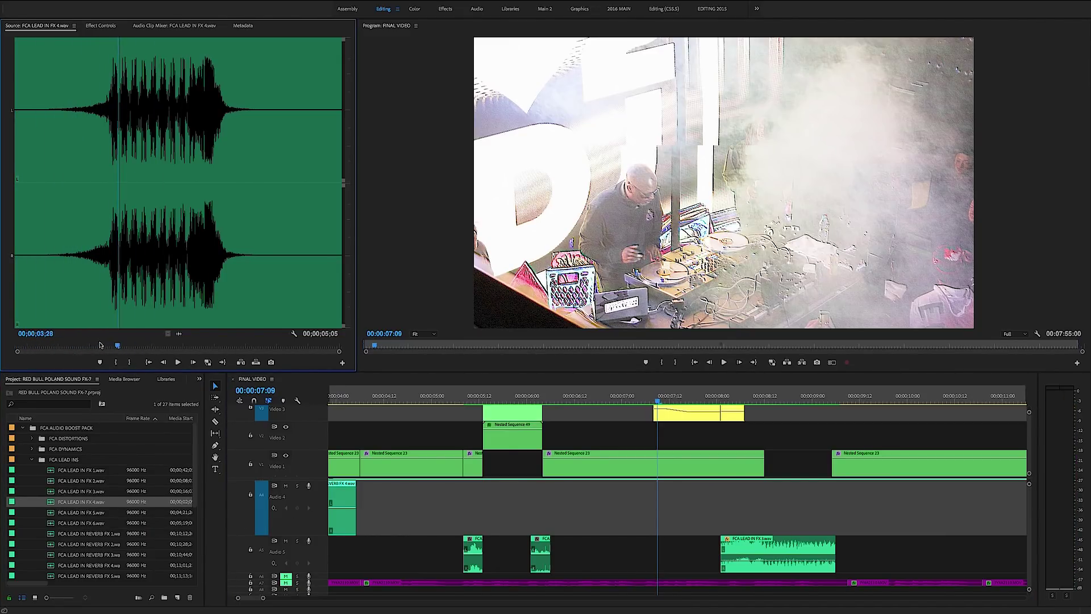
pyautogui.click(99, 345)
pyautogui.doubleClick(51, 513)
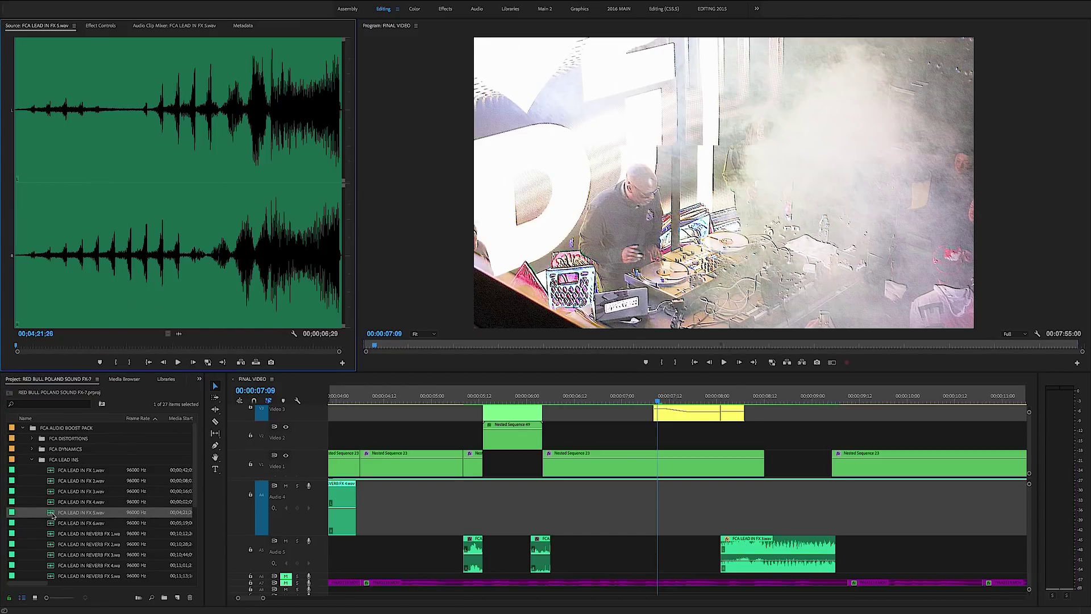
pyautogui.click(159, 345)
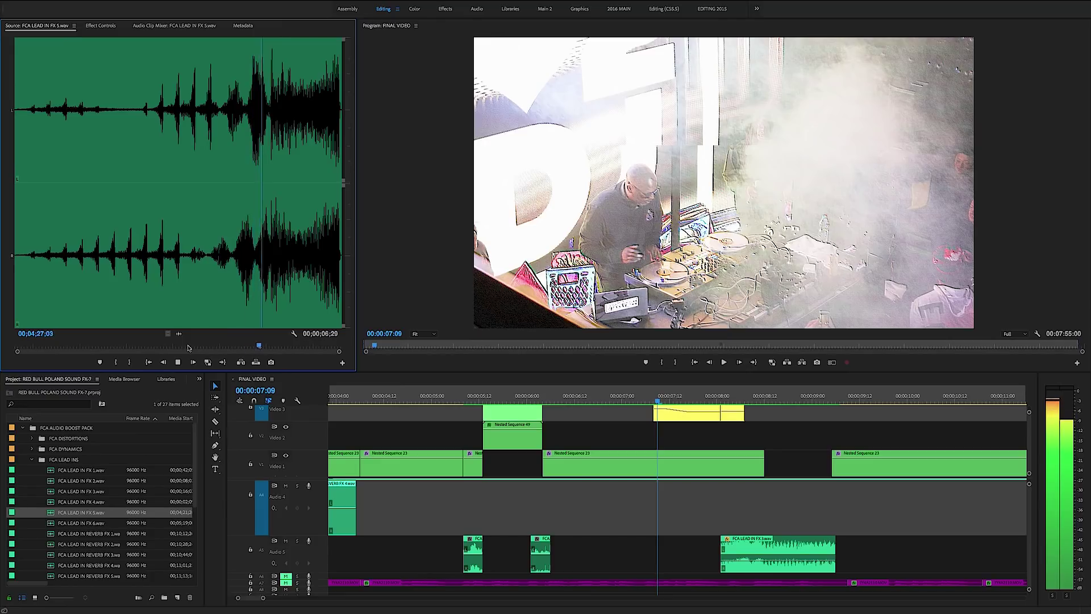
pyautogui.moveTo(235, 346); pyautogui.dragTo(195, 345)
pyautogui.press('space')
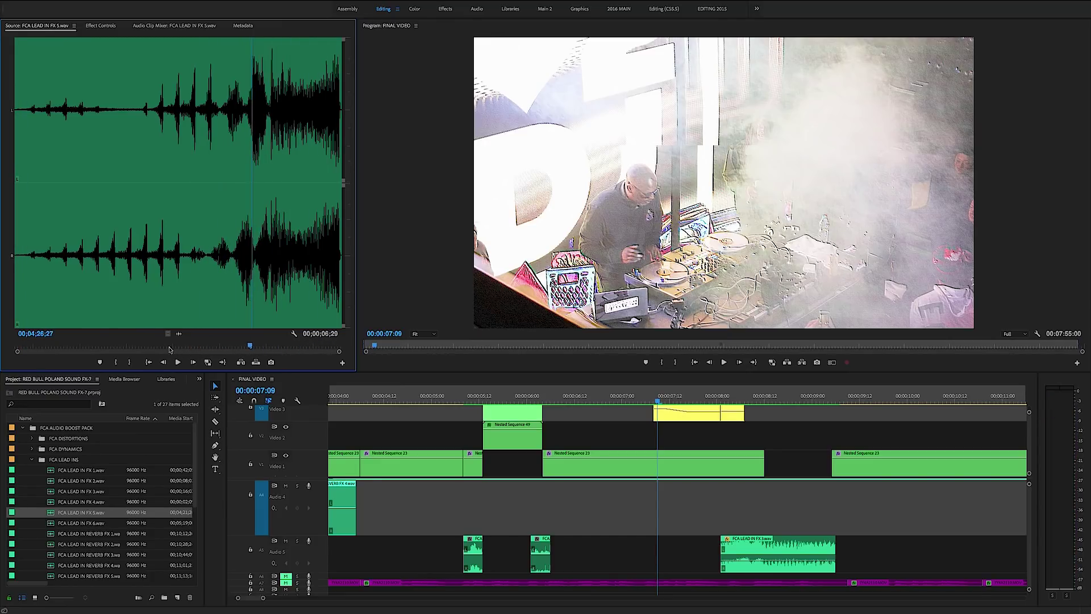
# Mark a ten-frame slice of FX 5 from its hit and place it on Audio 5 at 00:00:07:09.
pyautogui.click(169, 346)
pyautogui.press('space')
pyautogui.press('space')
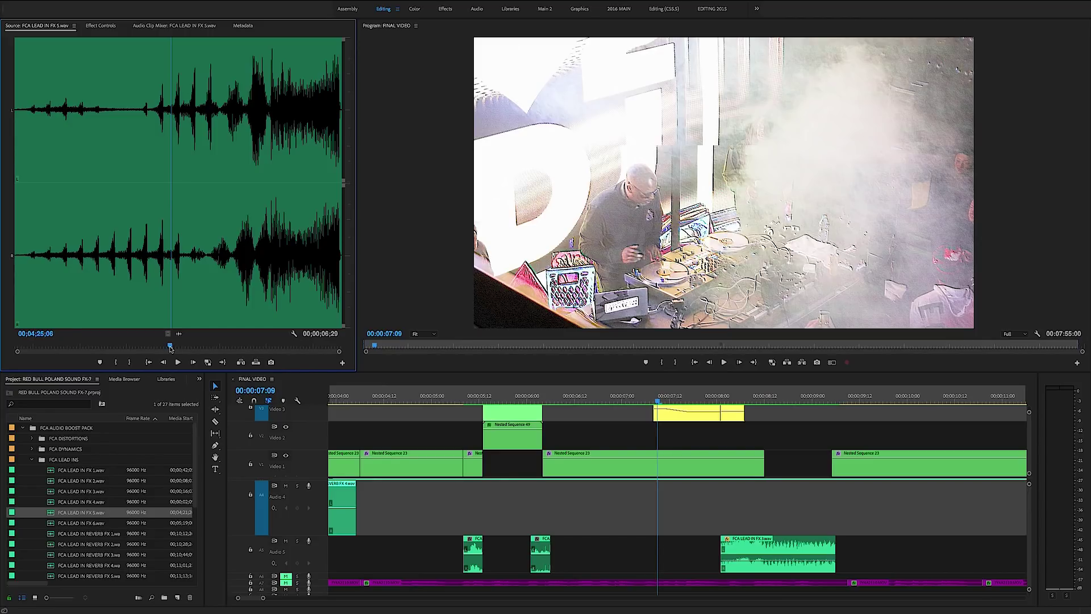
pyautogui.press('i')
pyautogui.press('space')
pyautogui.press('o')
pyautogui.press('space')
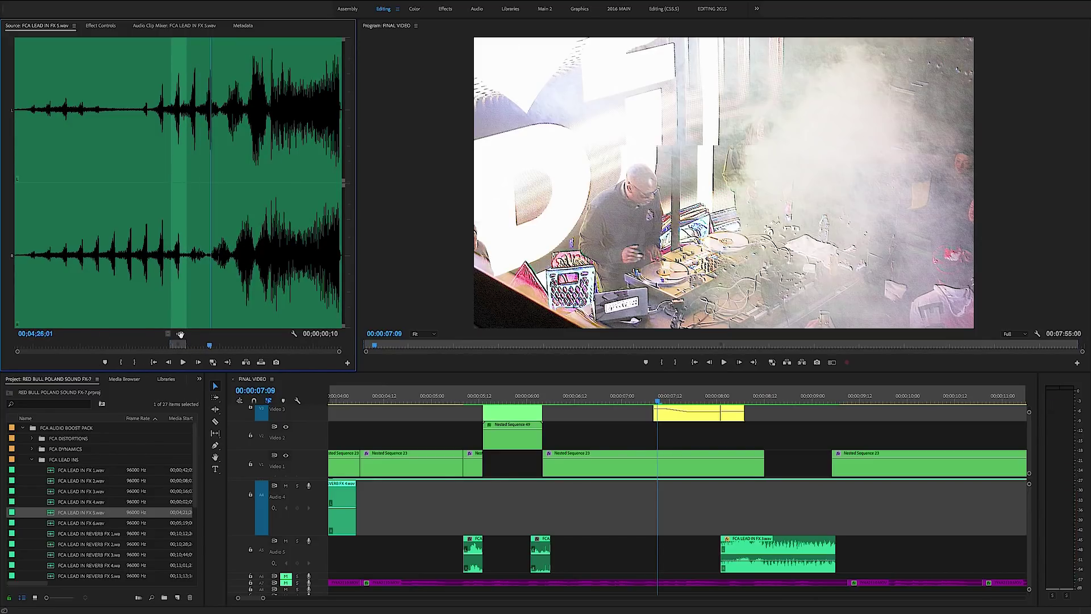
pyautogui.moveTo(638, 564); pyautogui.dragTo(667, 547)
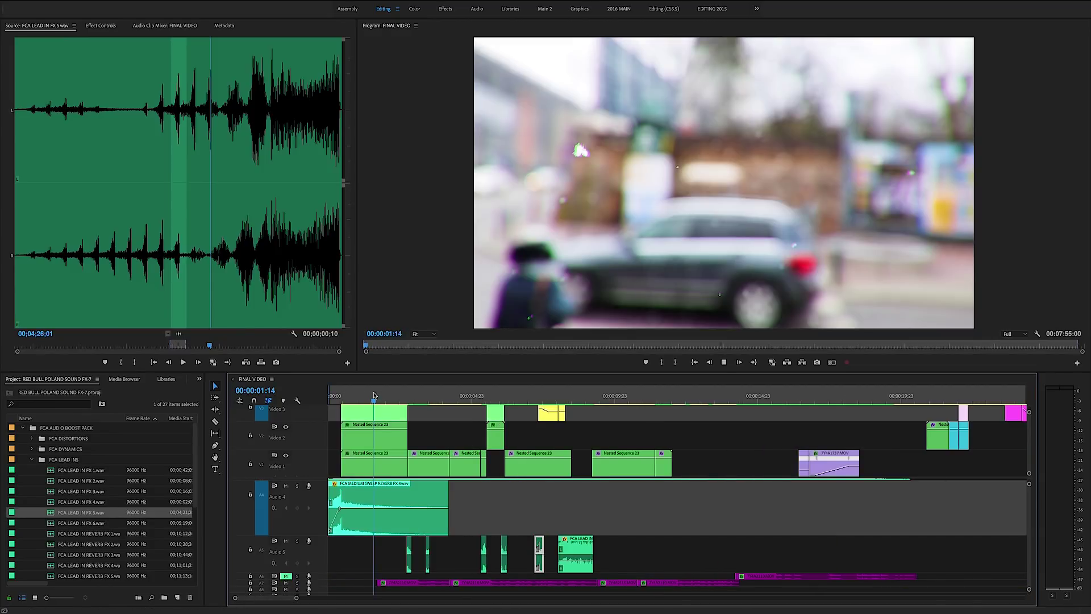
pyautogui.press('space')
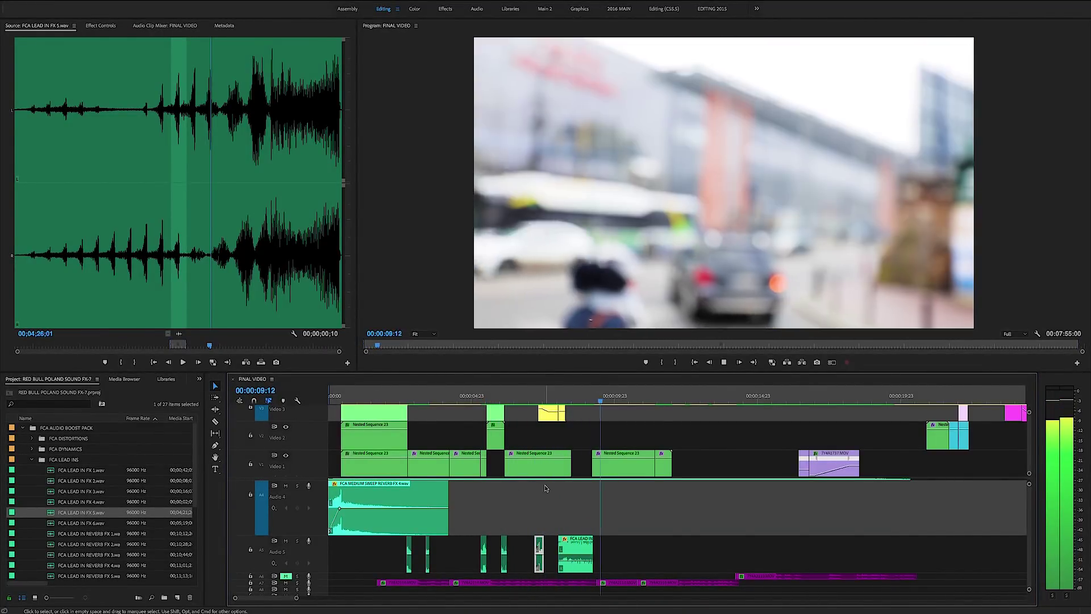
# Zoom in and play the opening montage from 00:00:11:16 to hear the new lead-in sounds.
pyautogui.press('=')
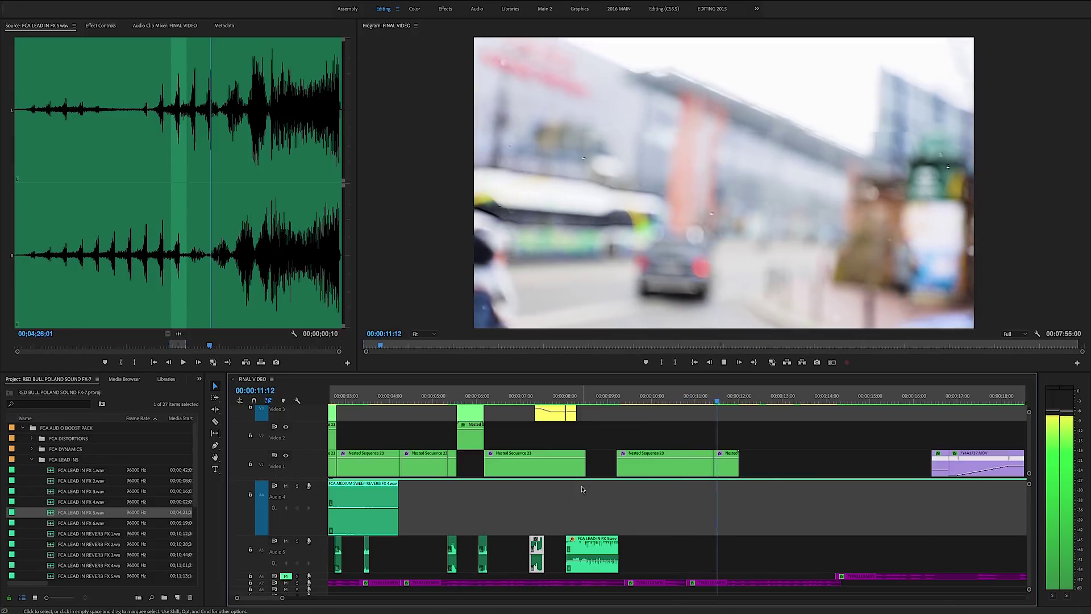
pyautogui.click(715, 401)
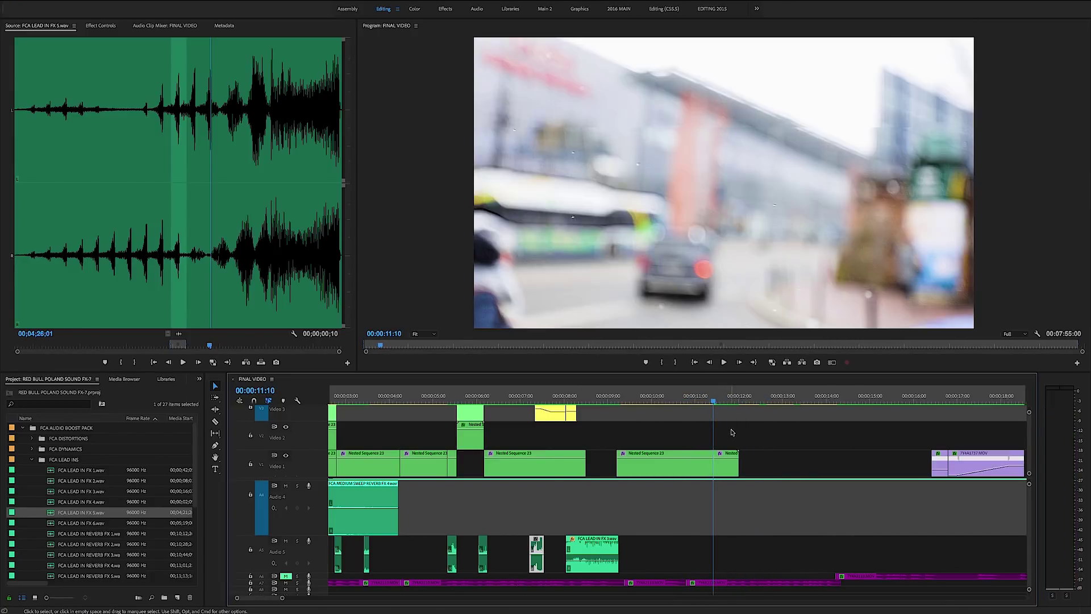
pyautogui.scroll(5, 738, 426)
pyautogui.scroll(5, 742, 425)
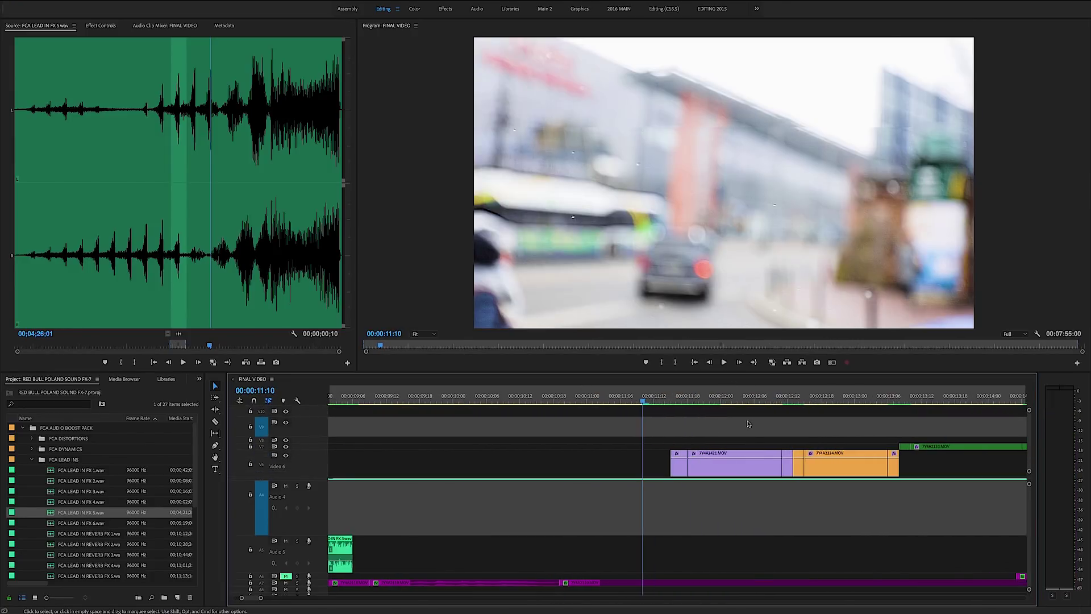
pyautogui.scroll(-2, 749, 423)
pyautogui.hscroll(4, 749, 422)
pyautogui.click(551, 400)
pyautogui.press('space')
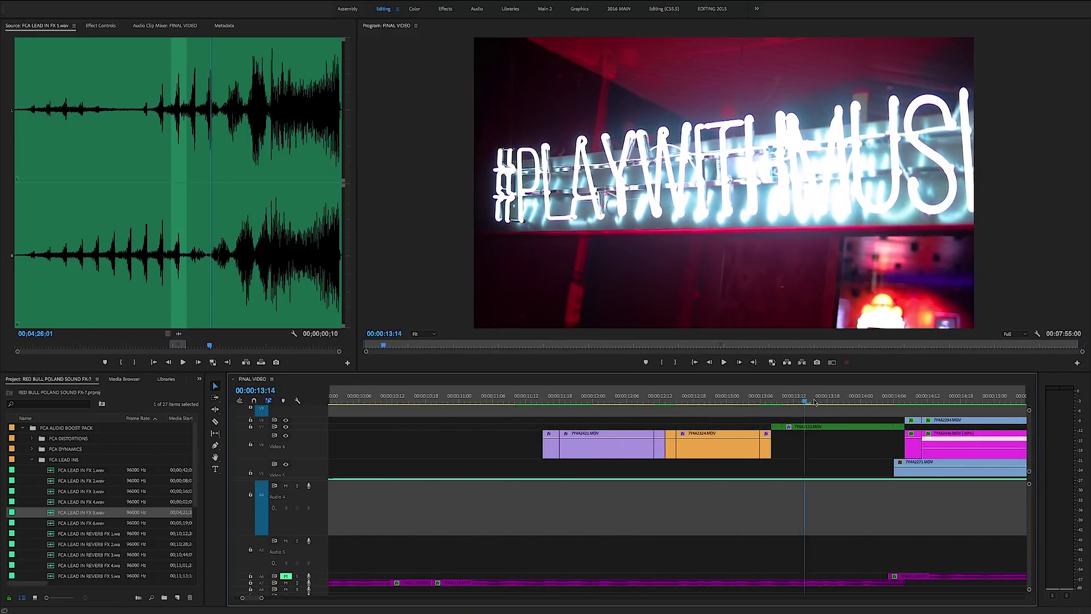
# Return the playhead to 00:00:11:17, save the project, and load a striker sound for preview.
pyautogui.click(554, 407)
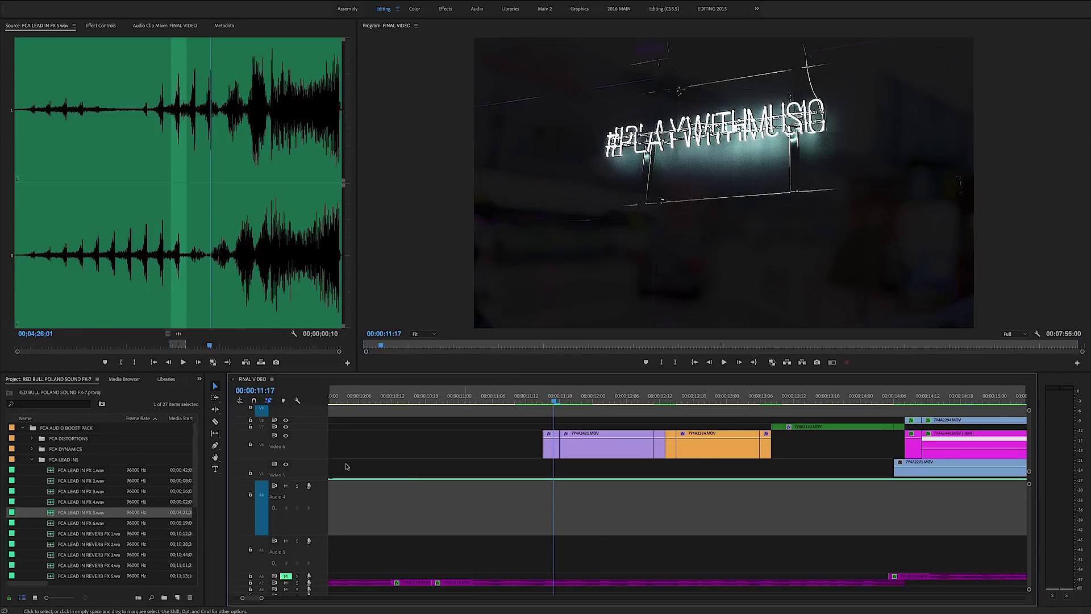
pyautogui.press('super+s')
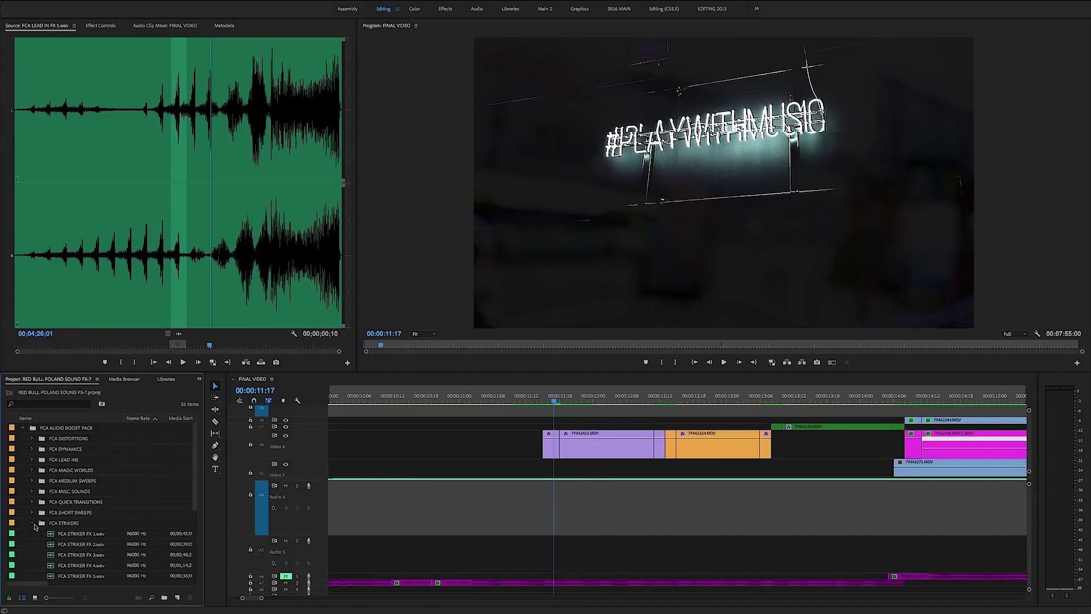
pyautogui.doubleClick(82, 564)
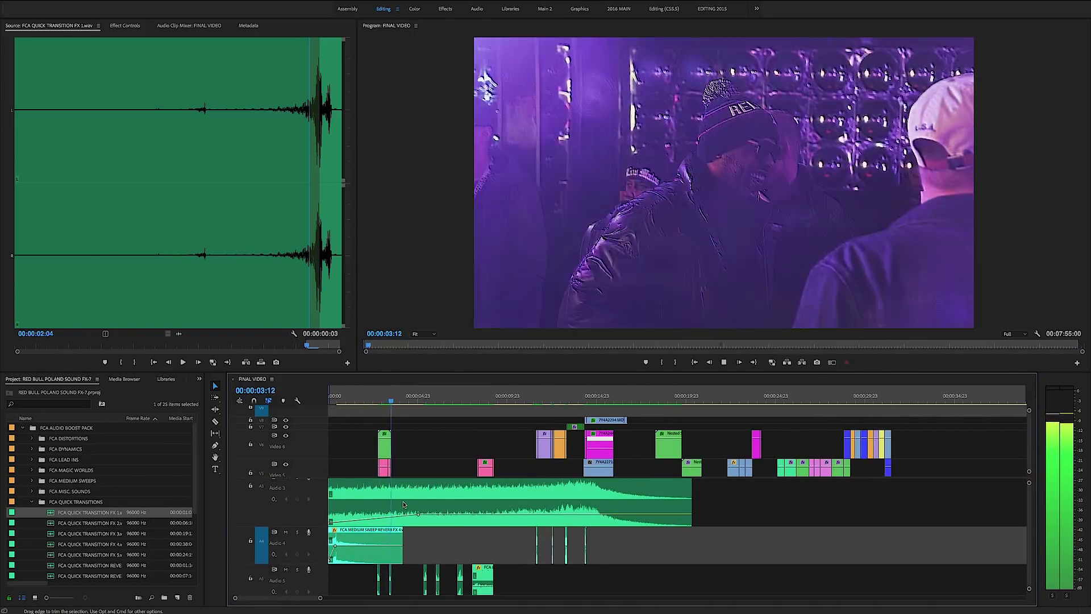
# Play through the intro's layered sound effects, then stop and zoom out toward the interview section.
pyautogui.scroll(3, 400, 507)
pyautogui.hscroll(-3, 401, 506)
pyautogui.scroll(-2, 400, 504)
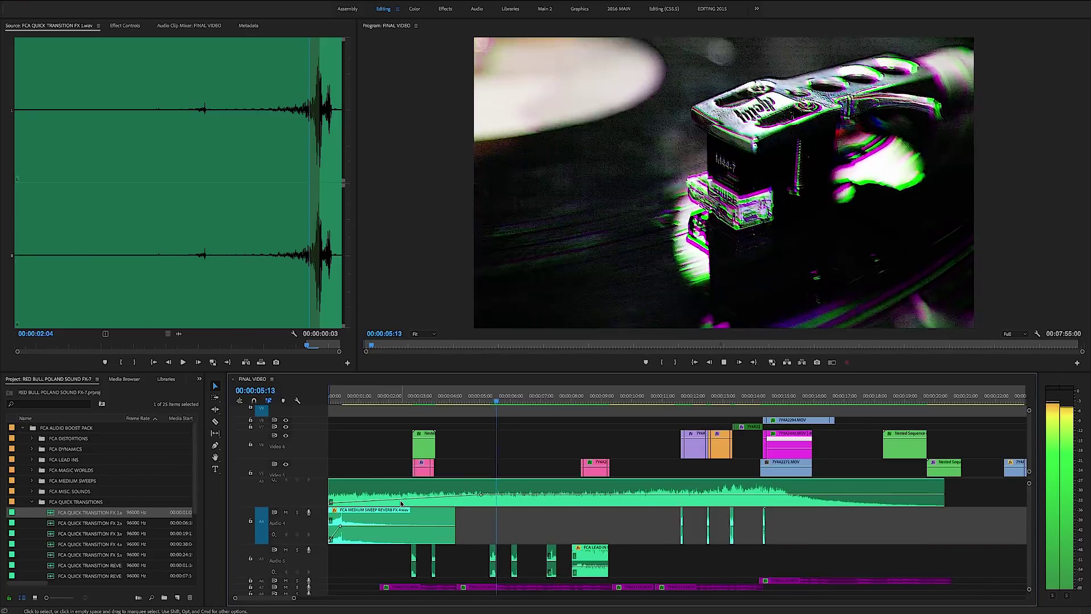
pyautogui.moveTo(317, 478); pyautogui.dragTo(316, 452)
pyautogui.scroll(3, 397, 487)
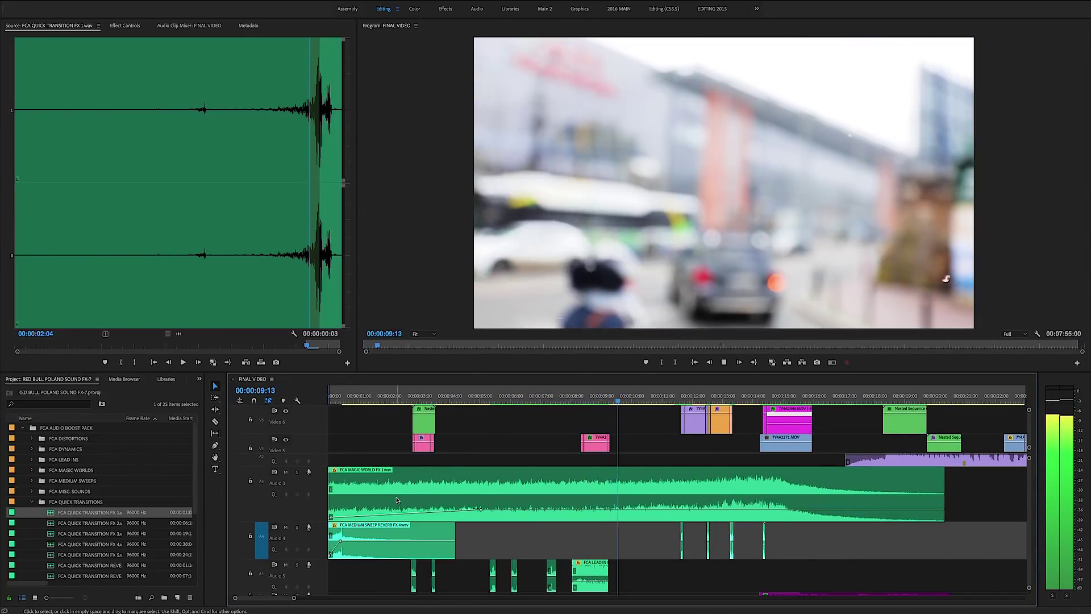
pyautogui.scroll(-1, 422, 496)
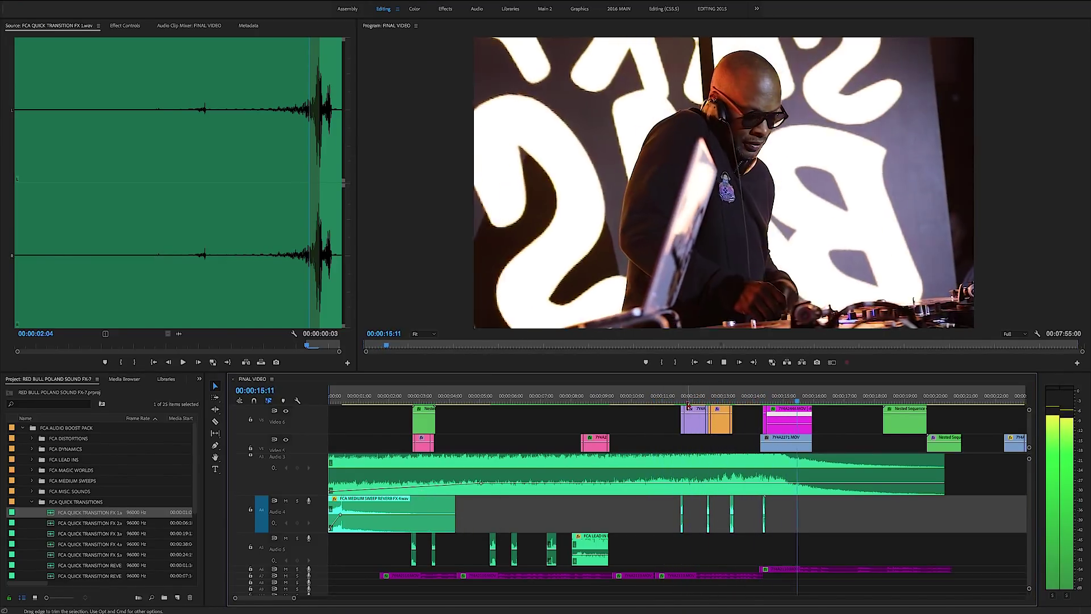
pyautogui.press('-')
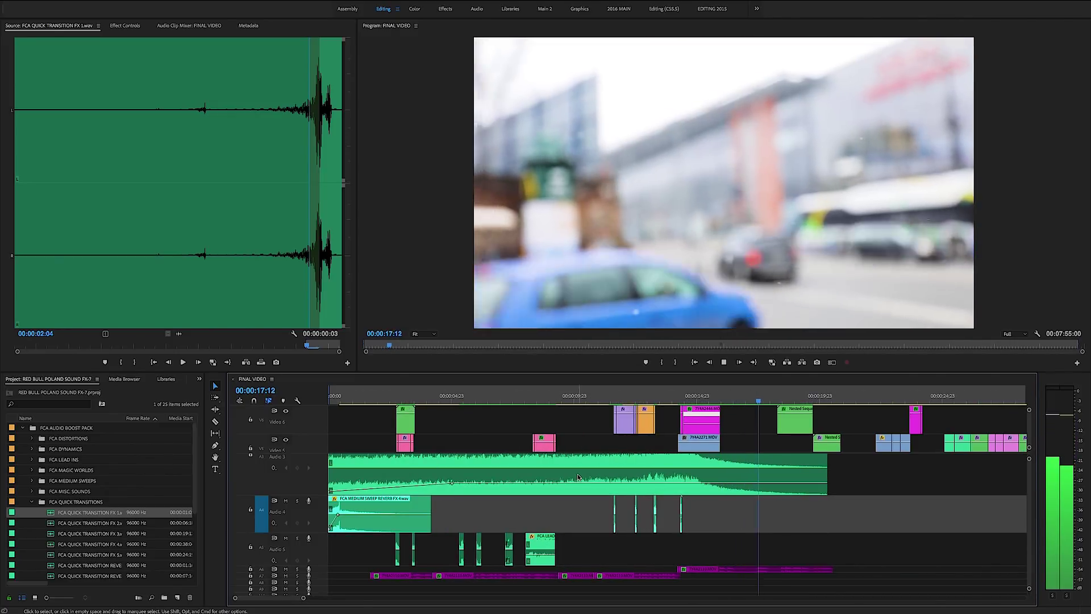
pyautogui.press('space')
pyautogui.press('-')
pyautogui.press('-')
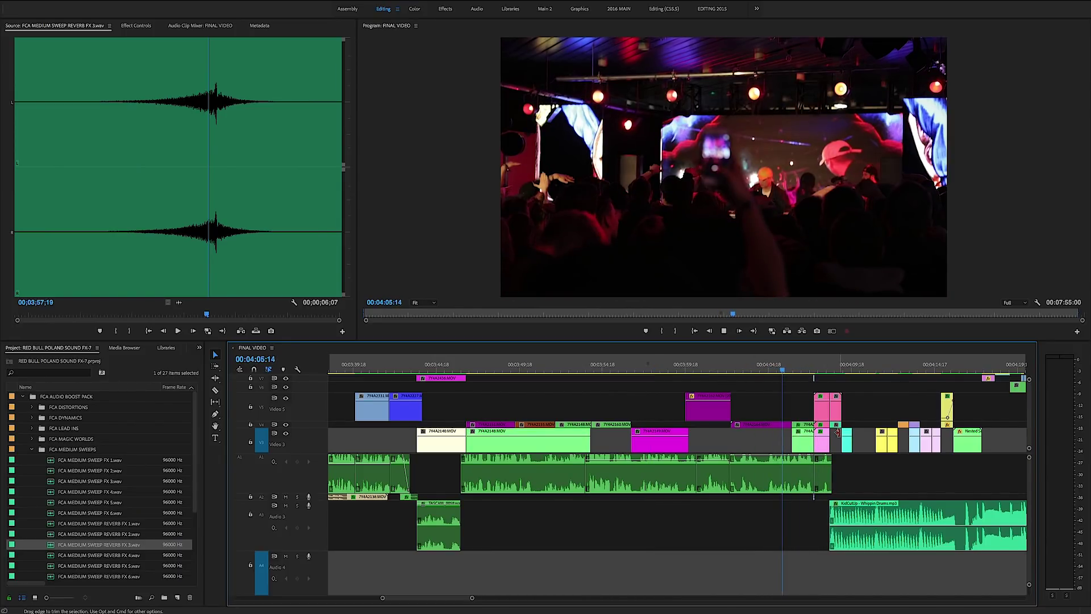
# Zoom out slightly and place the playhead at 04:08:08 before the interview music.
pyautogui.scroll(9, 837, 433)
pyautogui.scroll(-2, 762, 430)
pyautogui.scroll(-4, 706, 395)
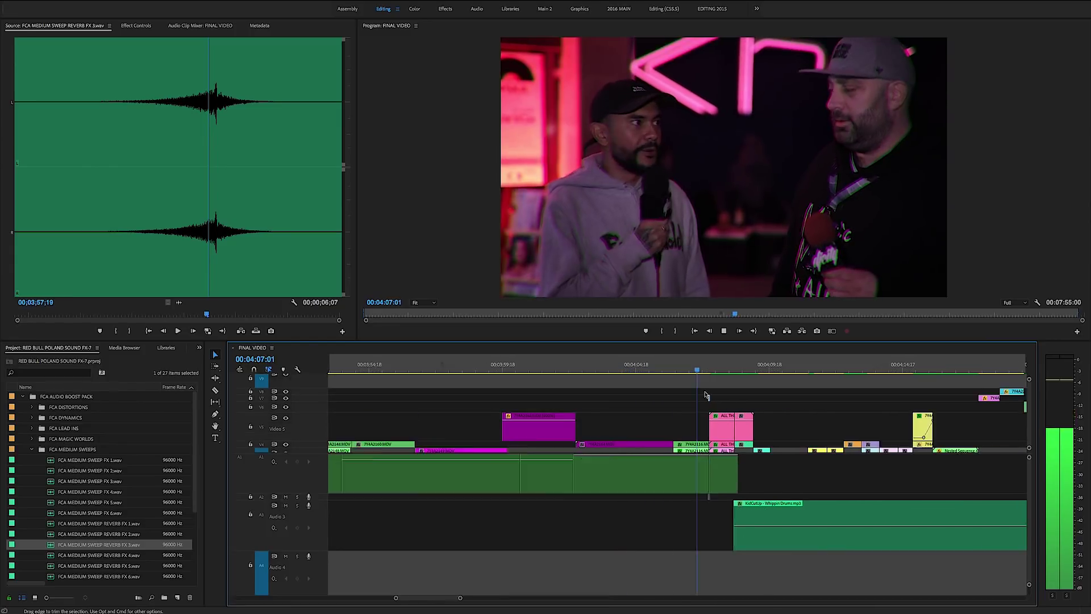
pyautogui.press('-')
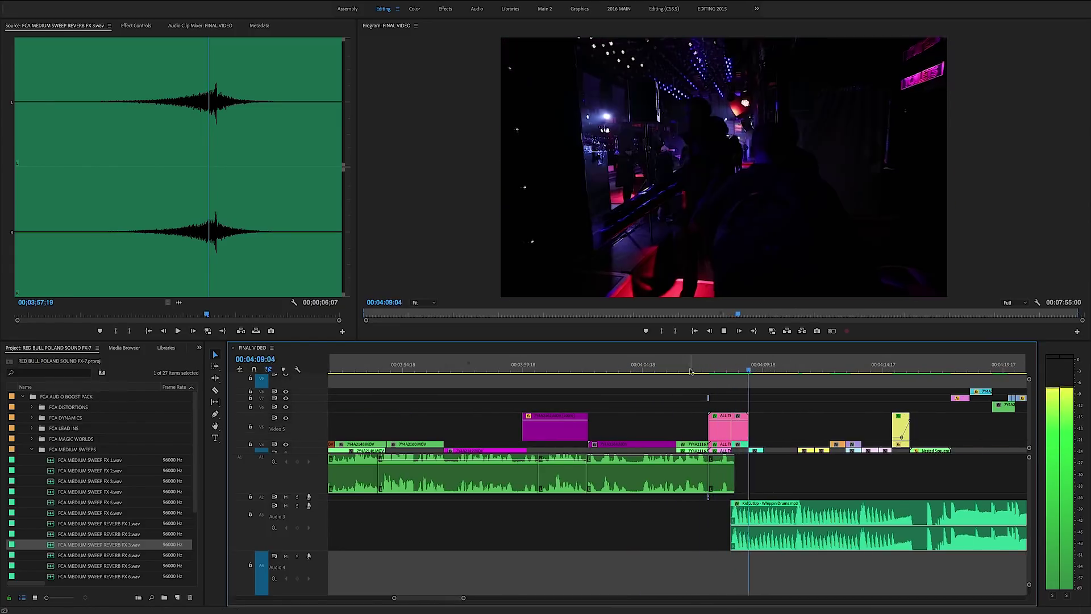
pyautogui.moveTo(708, 372); pyautogui.dragTo(740, 368)
pyautogui.scroll(5, 731, 415)
pyautogui.click(720, 371)
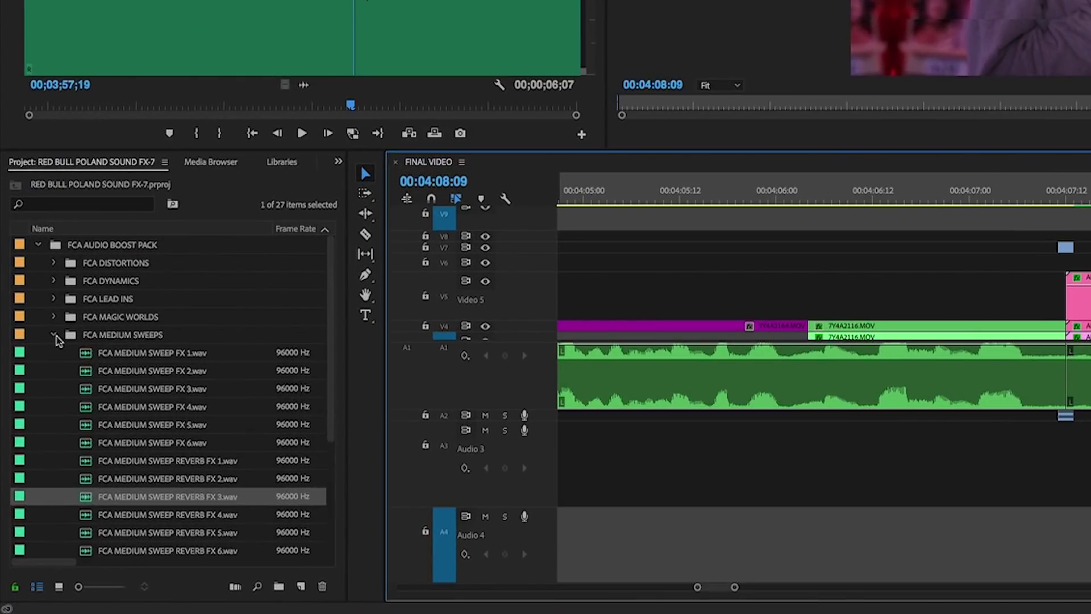
# Collapse FCA MEDIUM SWEEPS, expand FCA SHORT SWEEPS, and preview FCA SHORT SWEEP REVERB FX 4.wav.
pyautogui.click(31, 449)
pyautogui.click(32, 449)
pyautogui.scroll(-3, 57, 347)
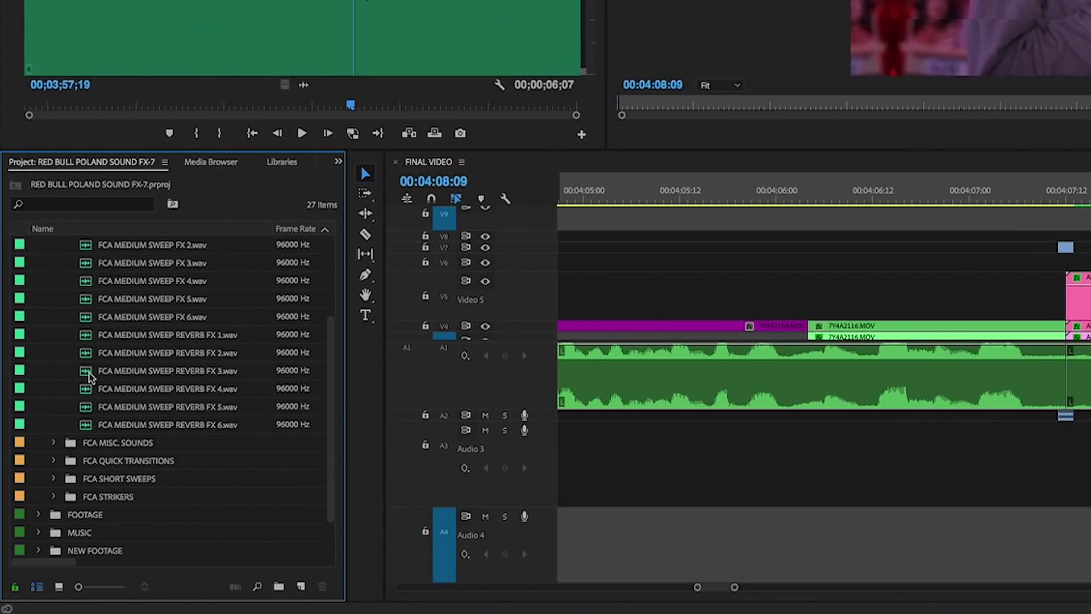
pyautogui.scroll(3, 86, 353)
pyautogui.click(53, 335)
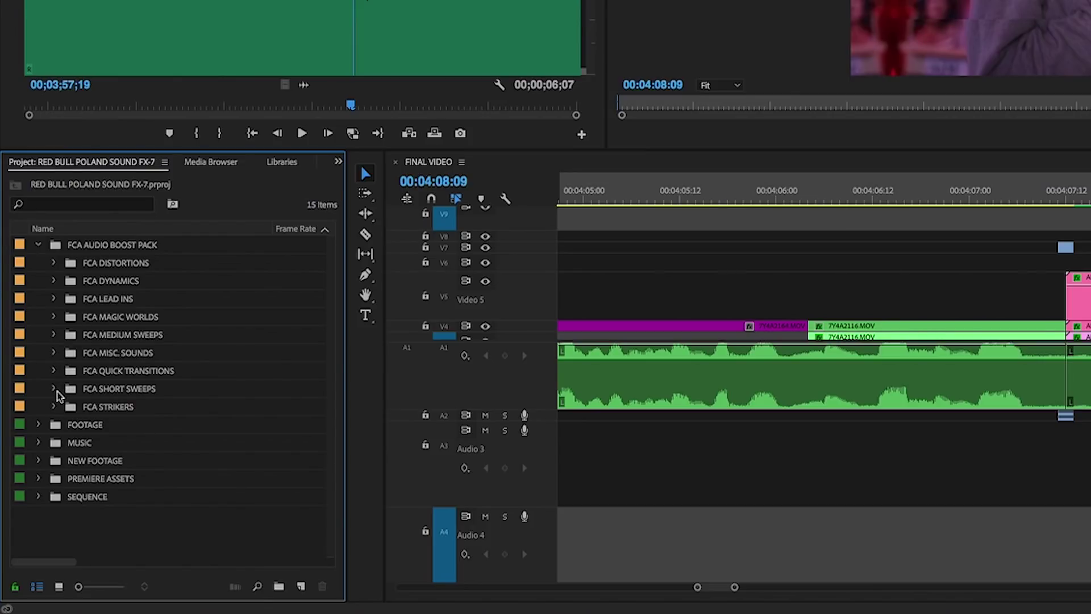
pyautogui.click(53, 389)
pyautogui.scroll(-2, 55, 390)
pyautogui.doubleClick(80, 498)
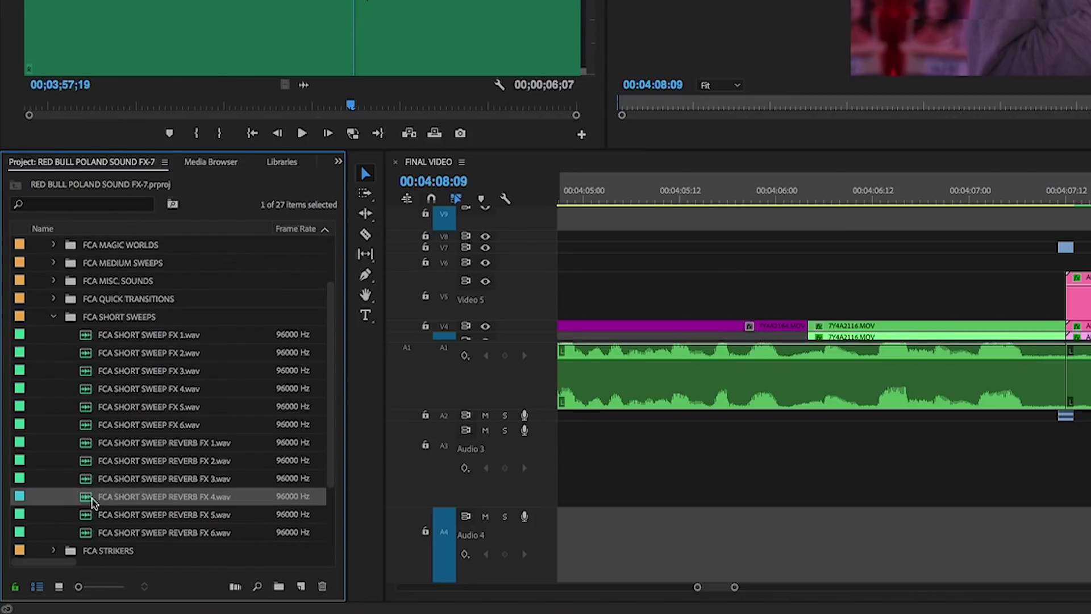
pyautogui.press('space')
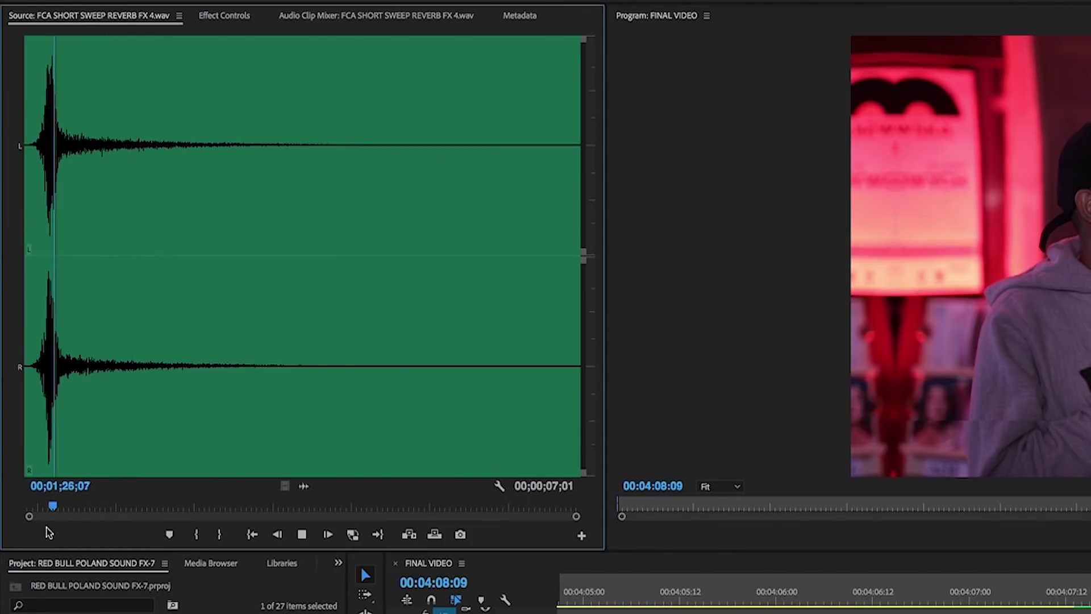
# Drop the sweep's audio onto Audio 4, shift it about 23 frames later, and play from 04:07:18.
pyautogui.moveTo(306, 486); pyautogui.dragTo(569, 573)
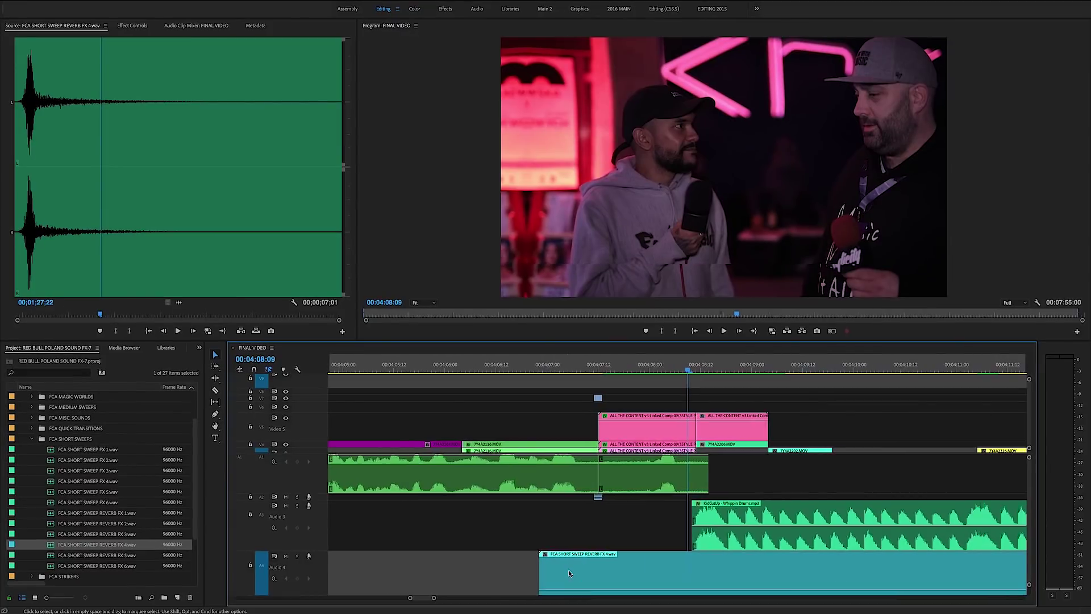
pyautogui.scroll(-4, 569, 572)
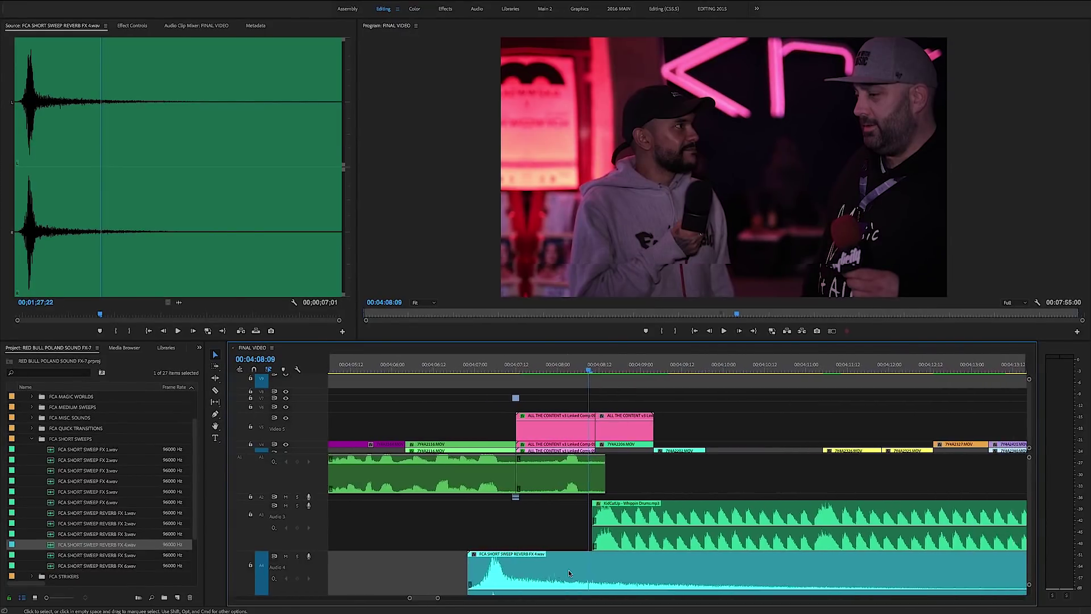
pyautogui.scroll(-3, 558, 569)
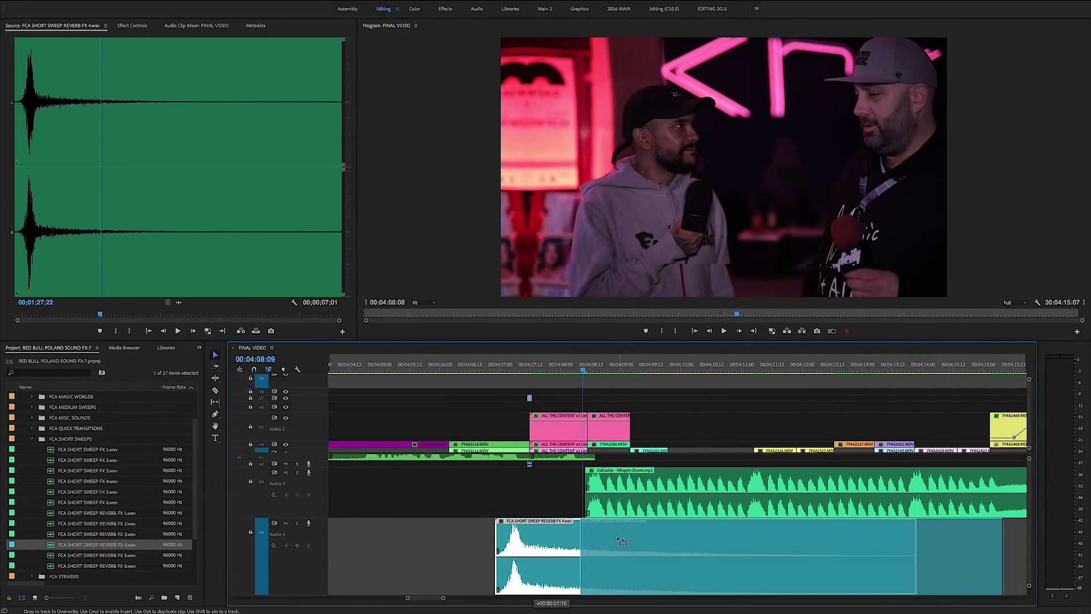
pyautogui.moveTo(533, 527)
pyautogui.mouseDown()
pyautogui.moveTo(588, 532)
pyautogui.moveTo(604, 551)
pyautogui.mouseUp()
pyautogui.press('=')
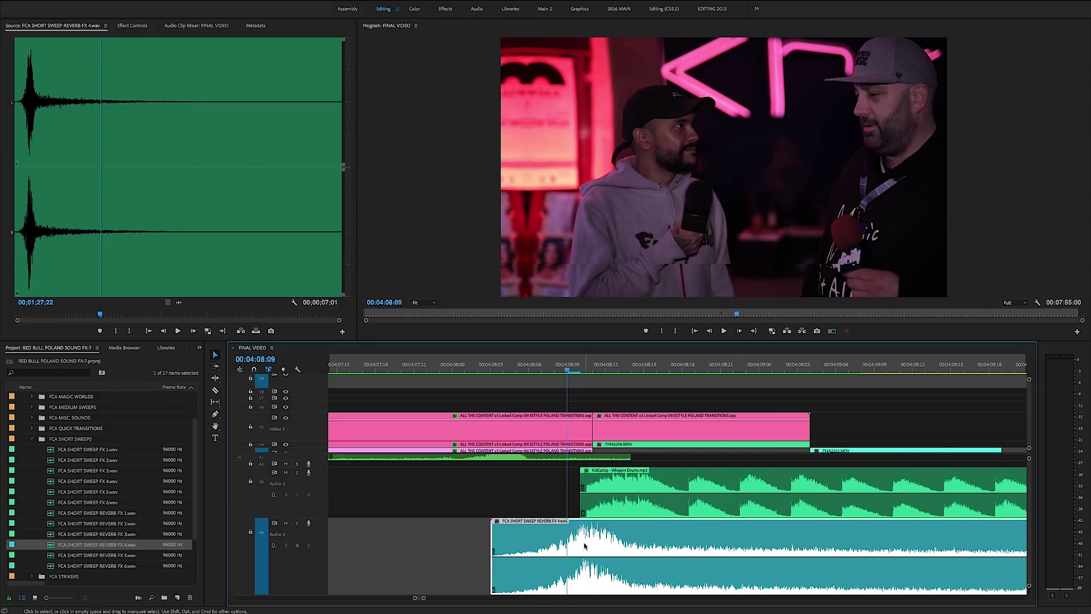
pyautogui.press('-')
pyautogui.click(504, 364)
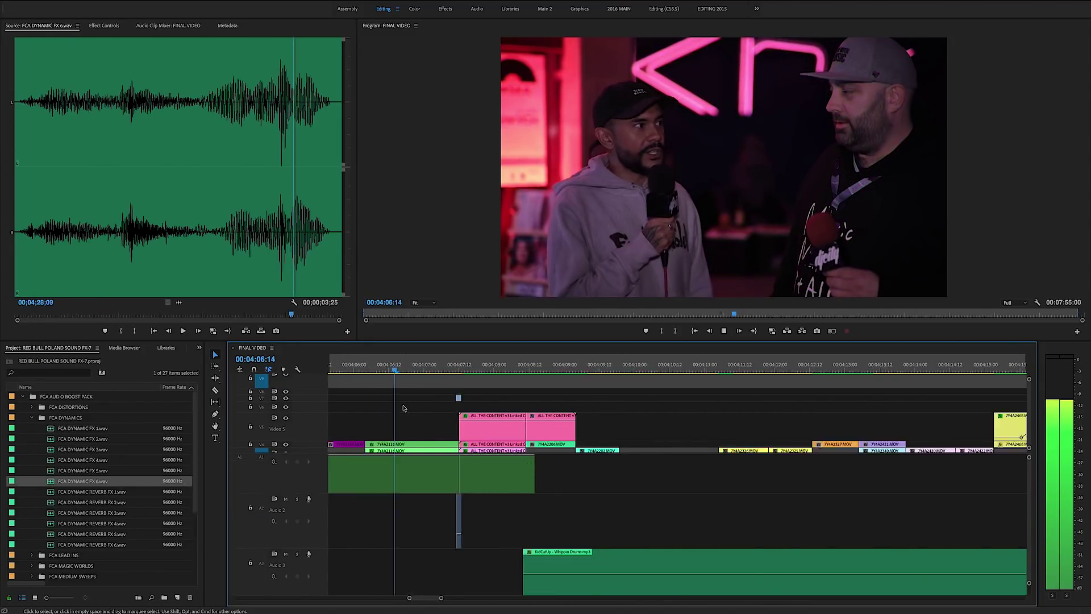
pyautogui.press('-')
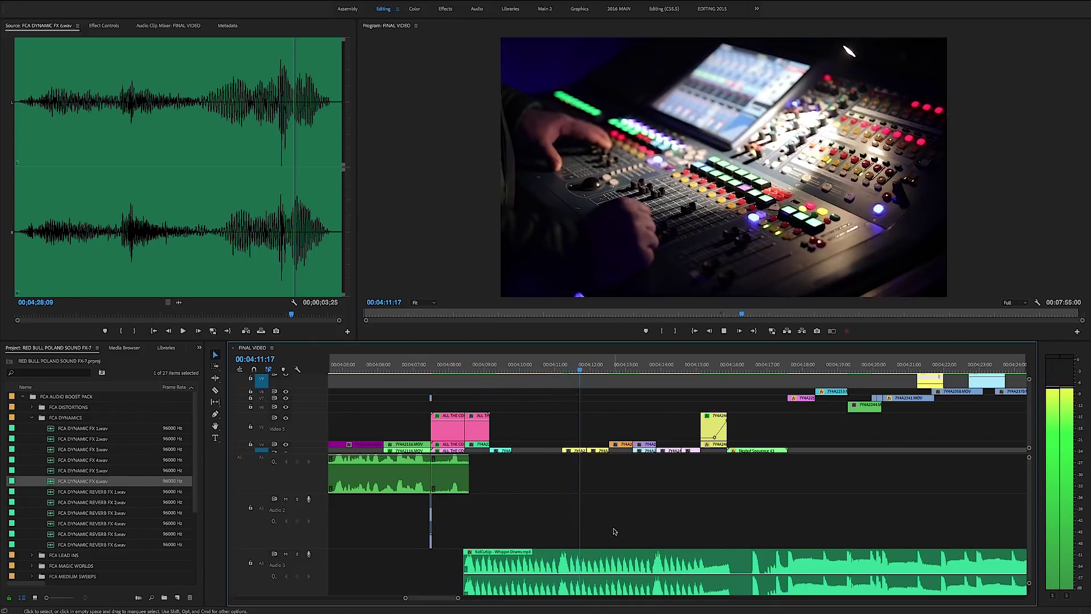
# Zoom out while the sweep plays into the interview, then collapse the FCA QUICK TRANSITIONS folder.
pyautogui.press('-')
pyautogui.scroll(-2, 682, 484)
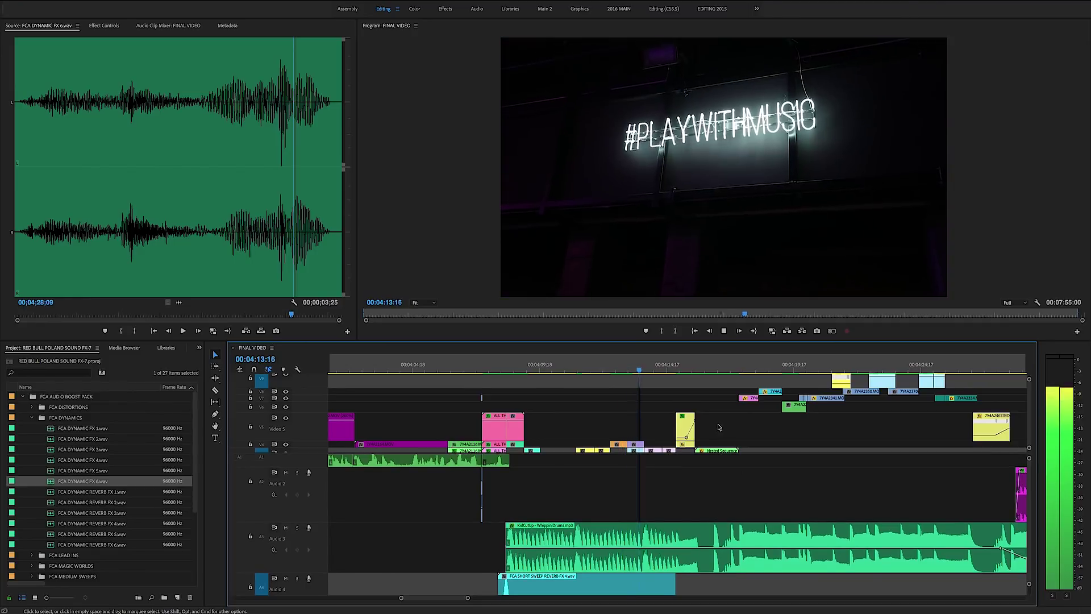
pyautogui.scroll(-4, 719, 423)
pyautogui.scroll(3, 720, 414)
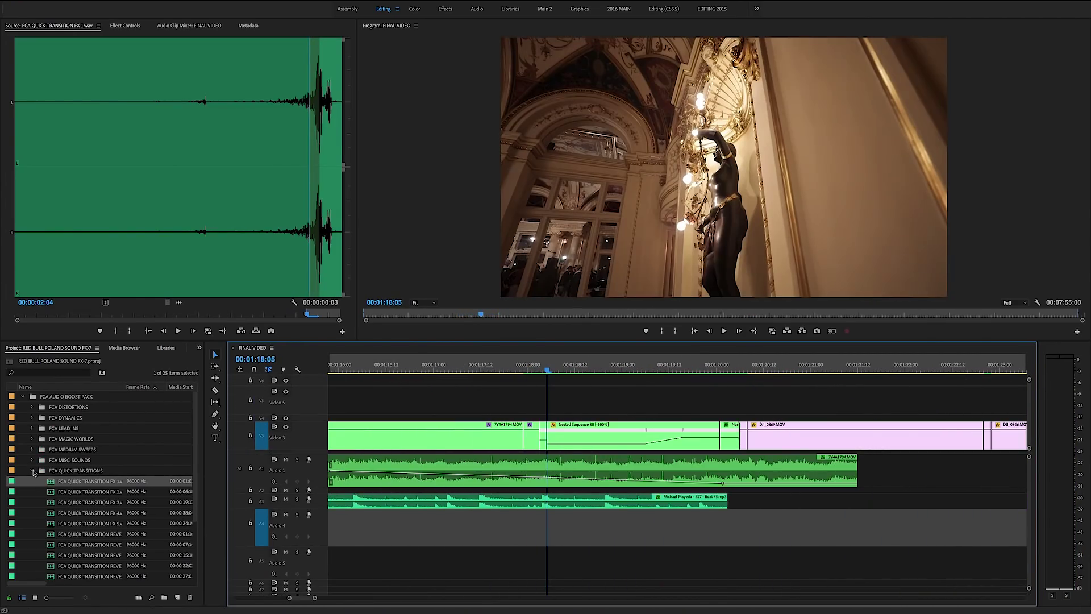
pyautogui.click(33, 471)
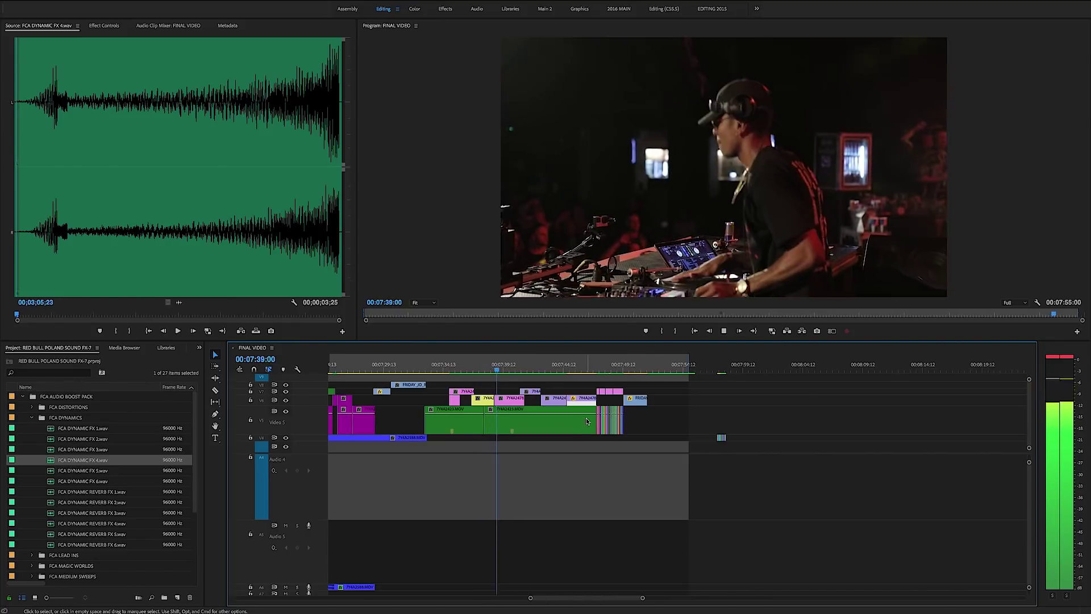
# Scroll the timeline to the ending montage and jump back to replay its end.
pyautogui.scroll(5, 585, 418)
pyautogui.hscroll(10, 654, 421)
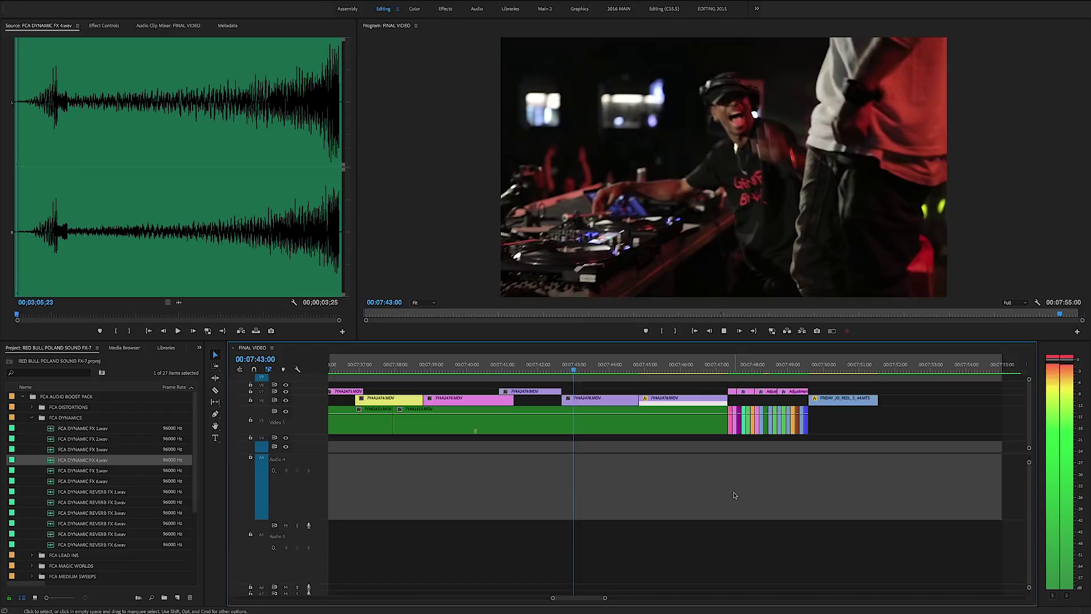
pyautogui.scroll(-4, 727, 489)
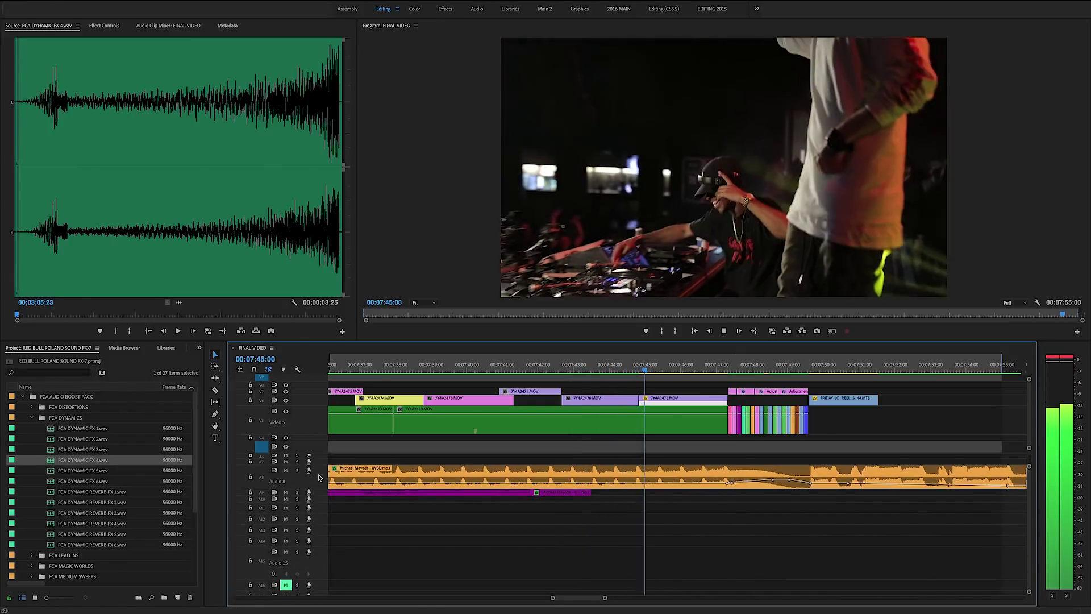
pyautogui.scroll(4, 319, 478)
pyautogui.hscroll(1, 796, 488)
pyautogui.scroll(1, 807, 488)
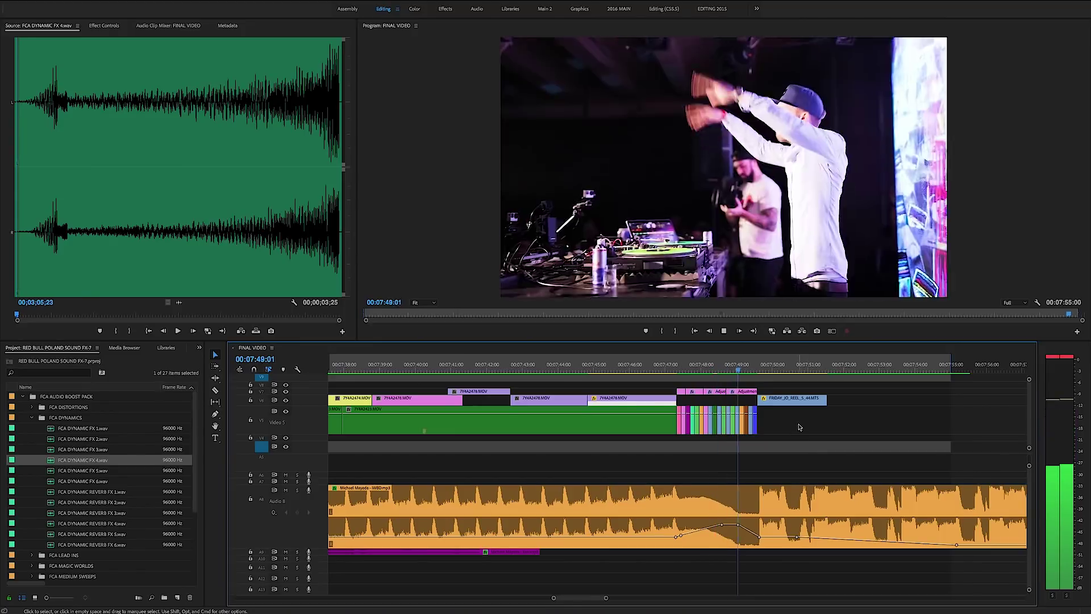
pyautogui.scroll(2, 807, 421)
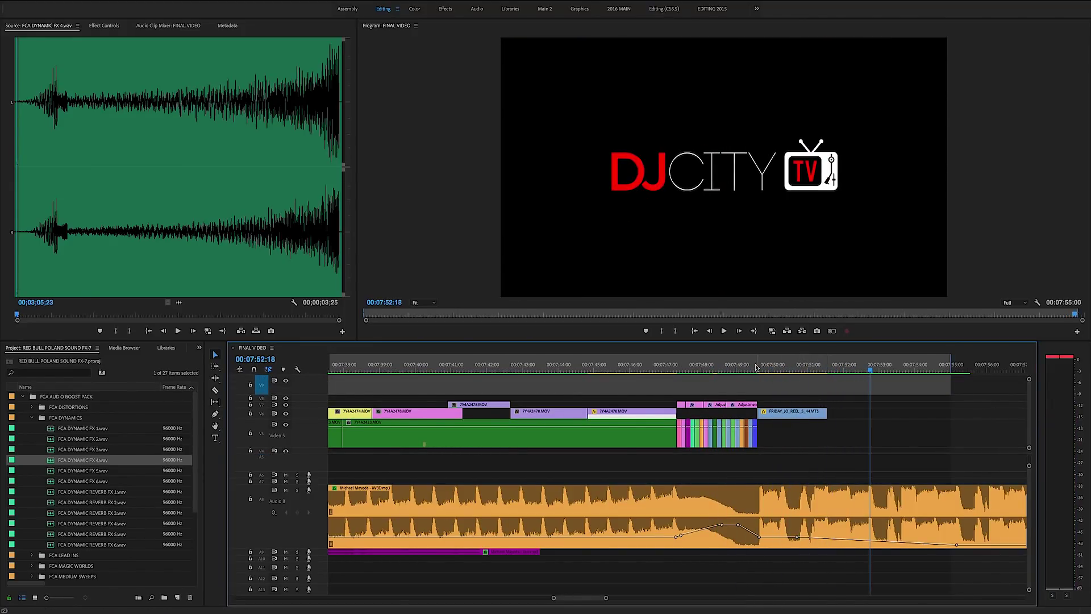
pyautogui.click(739, 370)
# Audition FCA DYNAMIC FX 5.wav, then load FCA DYNAMIC FX 4.wav in the Source monitor.
pyautogui.doubleClick(52, 472)
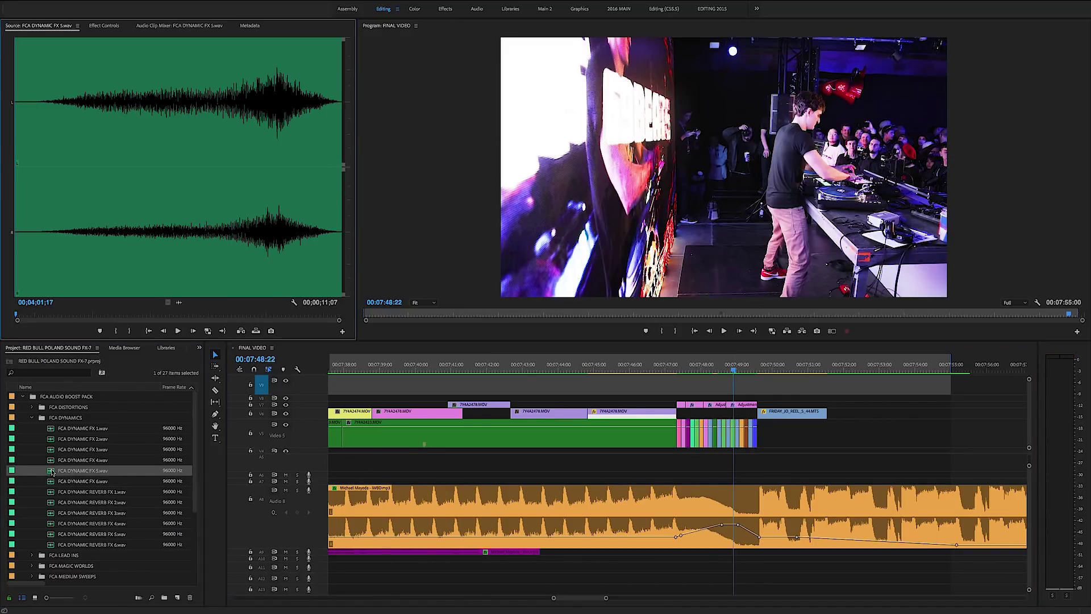
pyautogui.click(140, 314)
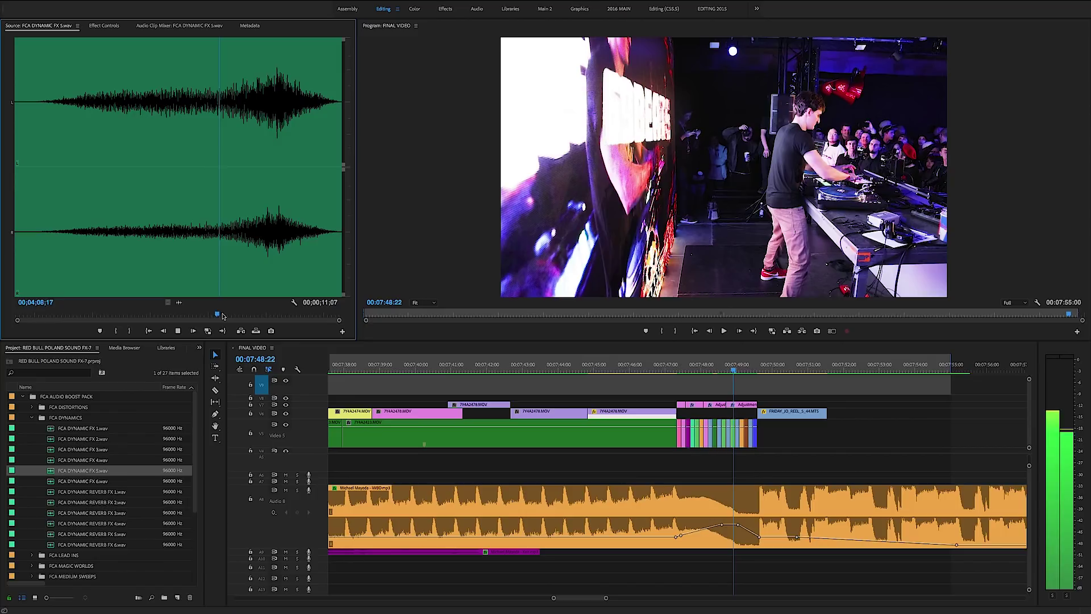
pyautogui.doubleClick(51, 461)
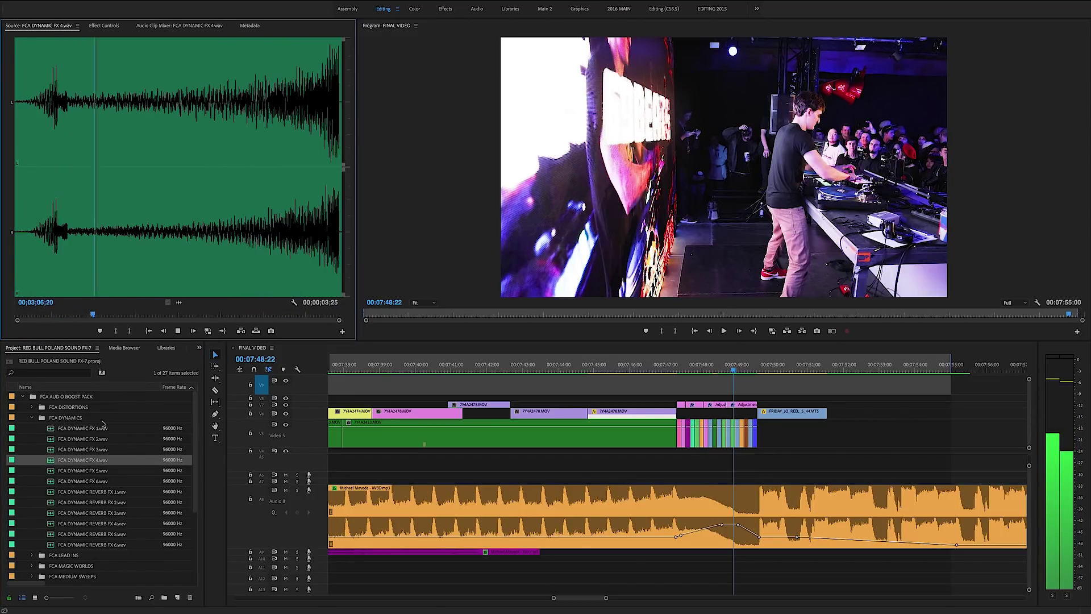
# Place FCA DYNAMIC FX 4.wav on the empty Audio 5 track, nudge it later, and play it back.
pyautogui.moveTo(179, 302); pyautogui.dragTo(696, 537)
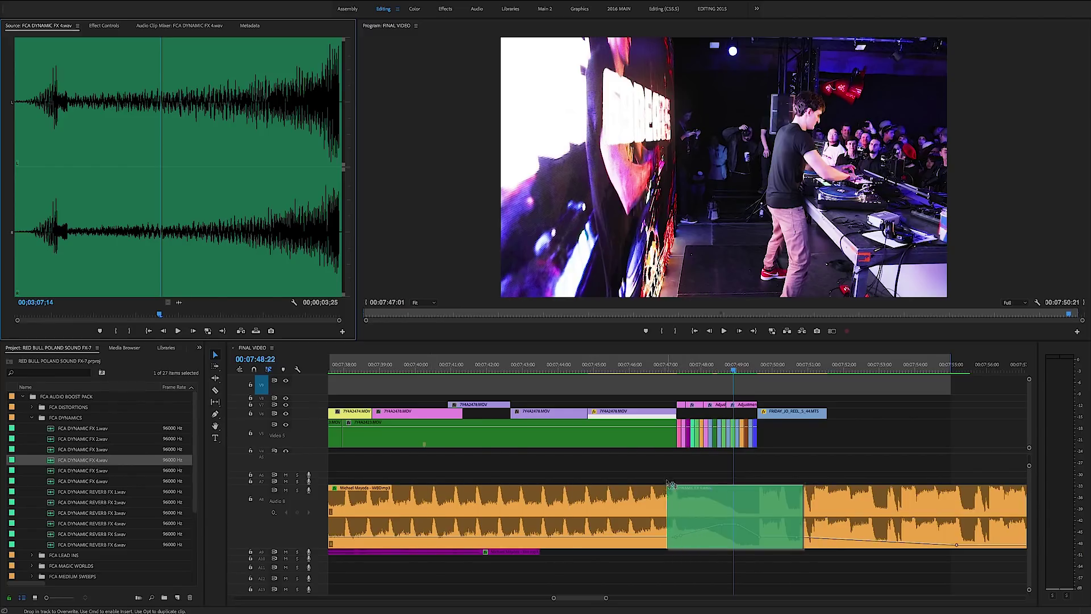
pyautogui.moveTo(671, 485); pyautogui.dragTo(648, 472)
pyautogui.press('=')
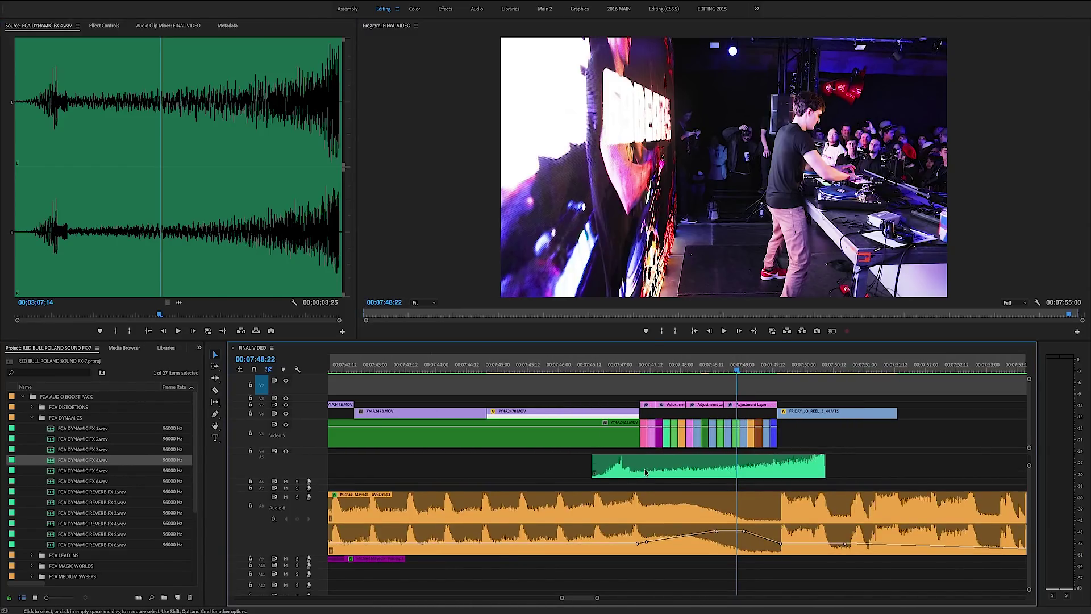
pyautogui.scroll(3, 649, 473)
pyautogui.moveTo(645, 496); pyautogui.dragTo(663, 496)
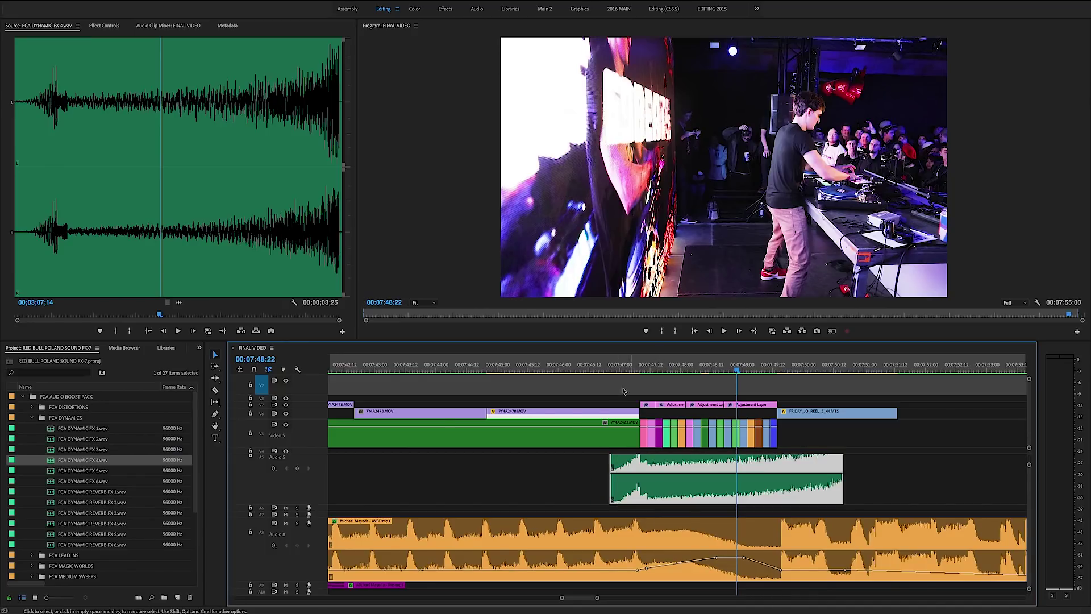
pyautogui.press('space')
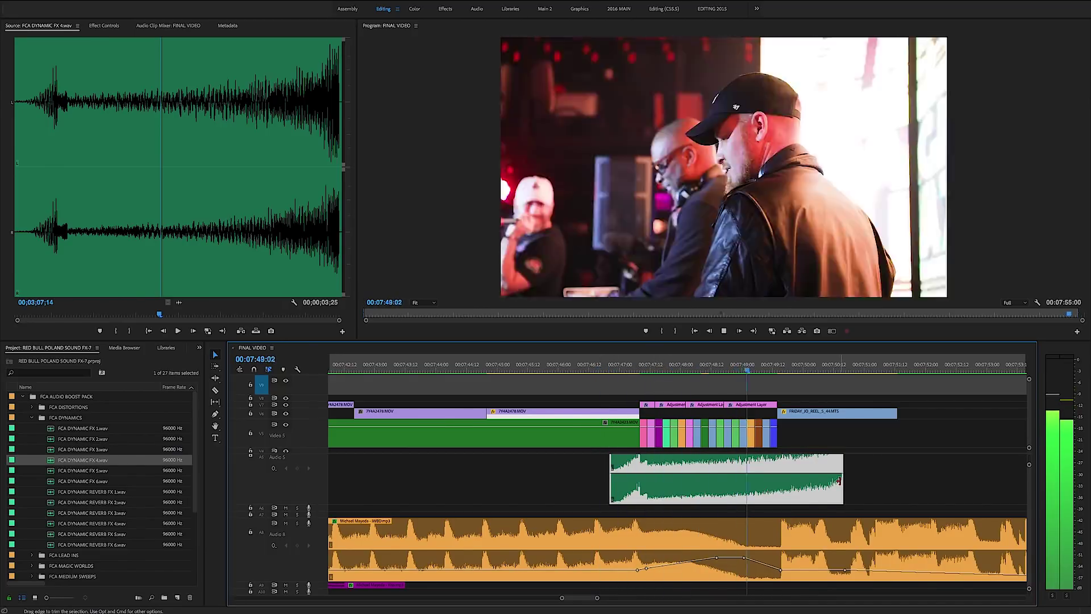
pyautogui.press('space')
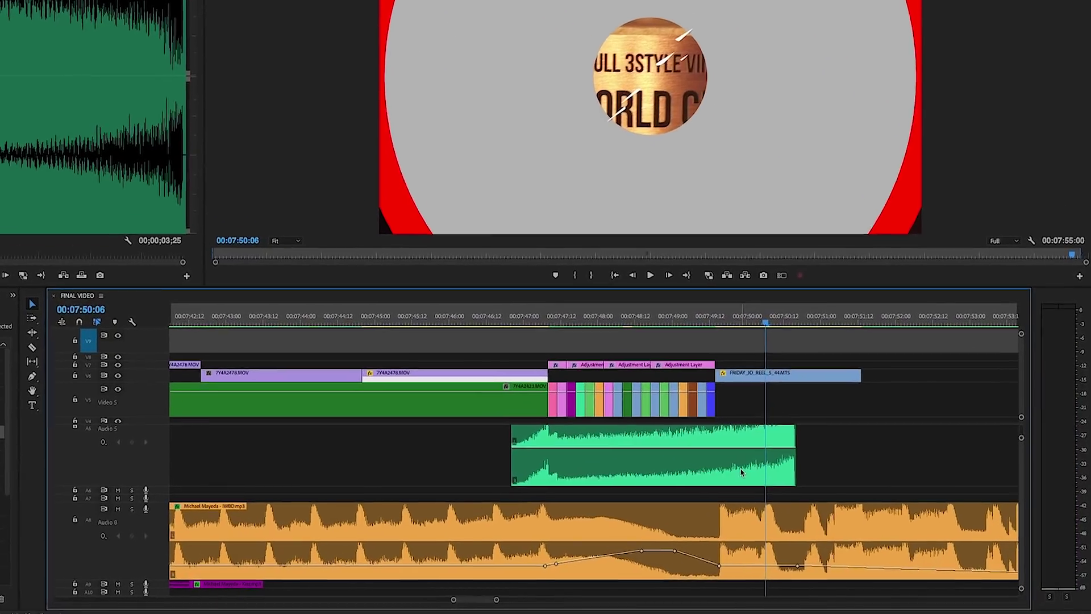
# Retime the FCA DYNAMIC FX 4.wav clip via Speed/Duration, trying 200% then 150% before settling.
pyautogui.rightClick(844, 483)
pyautogui.click(752, 483)
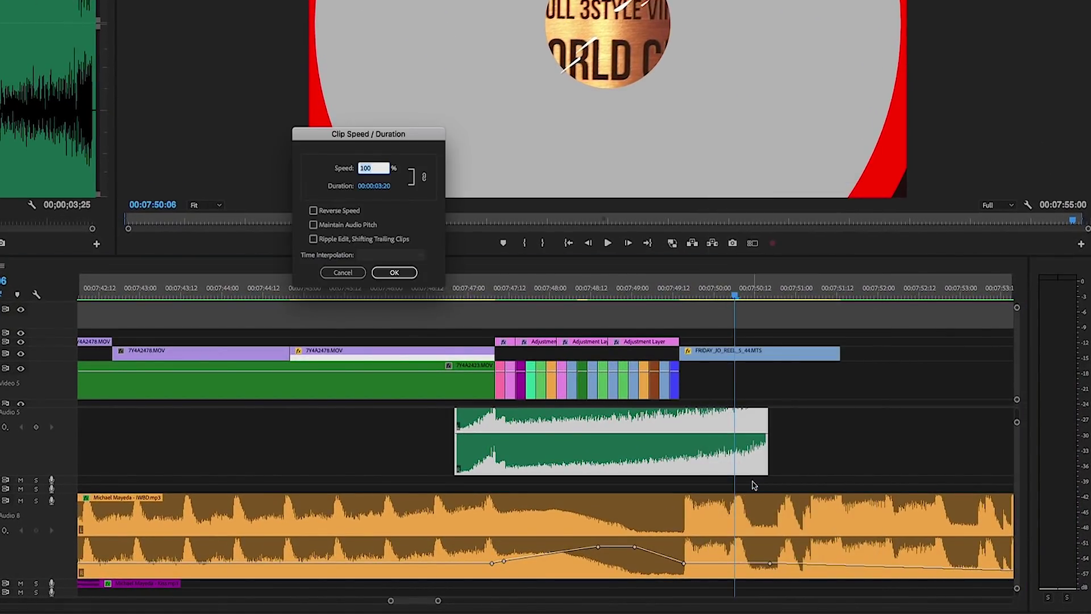
pyautogui.write('200')
pyautogui.press('Return')
pyautogui.rightClick(561, 458)
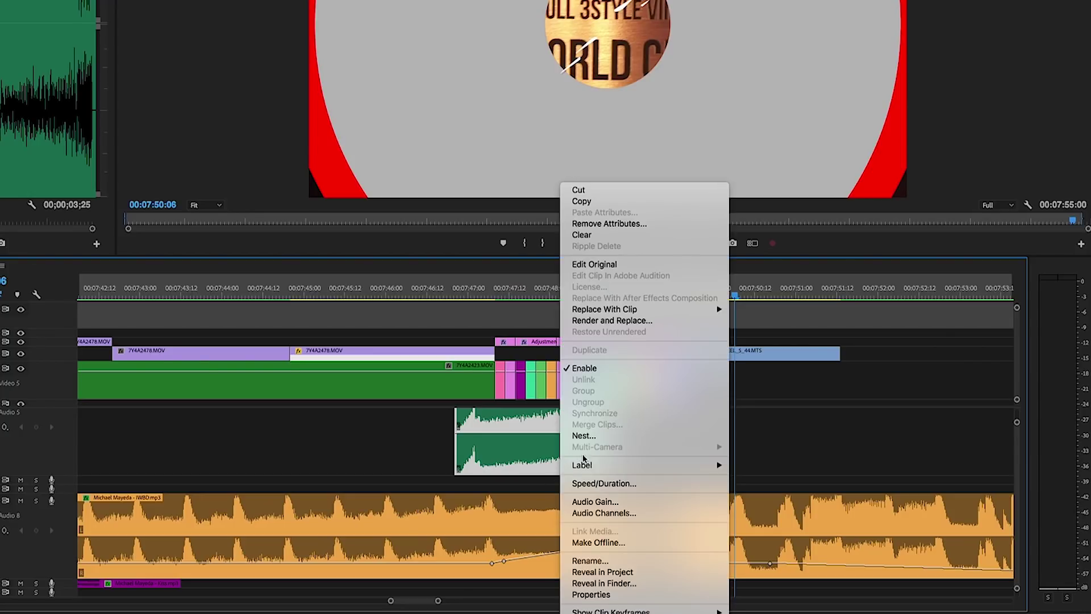
pyautogui.click(622, 484)
pyautogui.write('150')
pyautogui.press('Return')
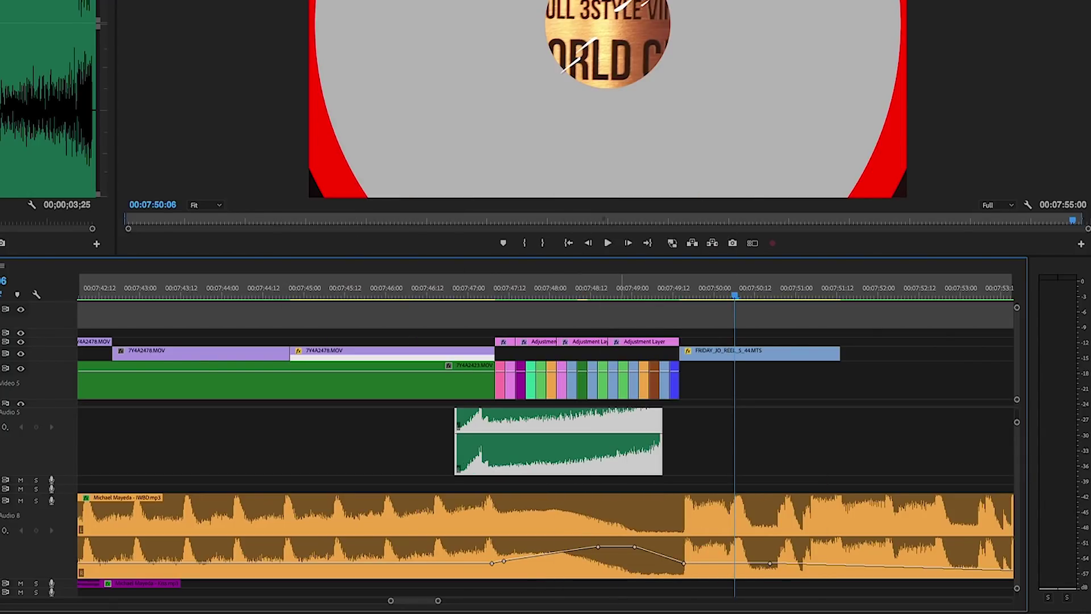
pyautogui.rightClick(608, 465)
pyautogui.click(655, 484)
pyautogui.press('Return')
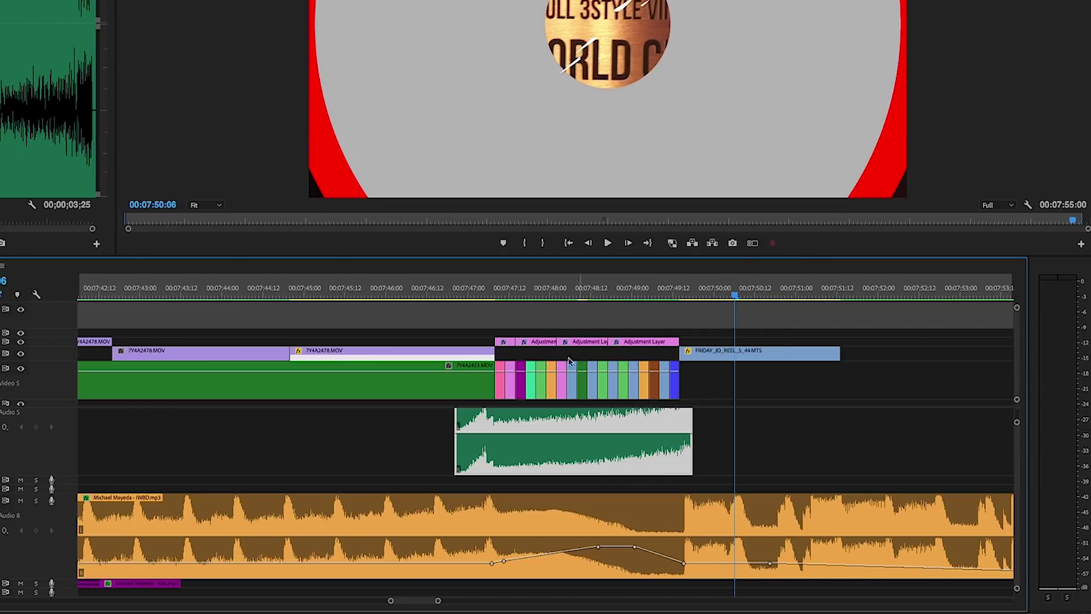
# Play the ending, trim the FX clip's tail to end with the montage, and replay.
pyautogui.click(453, 286)
pyautogui.press('space')
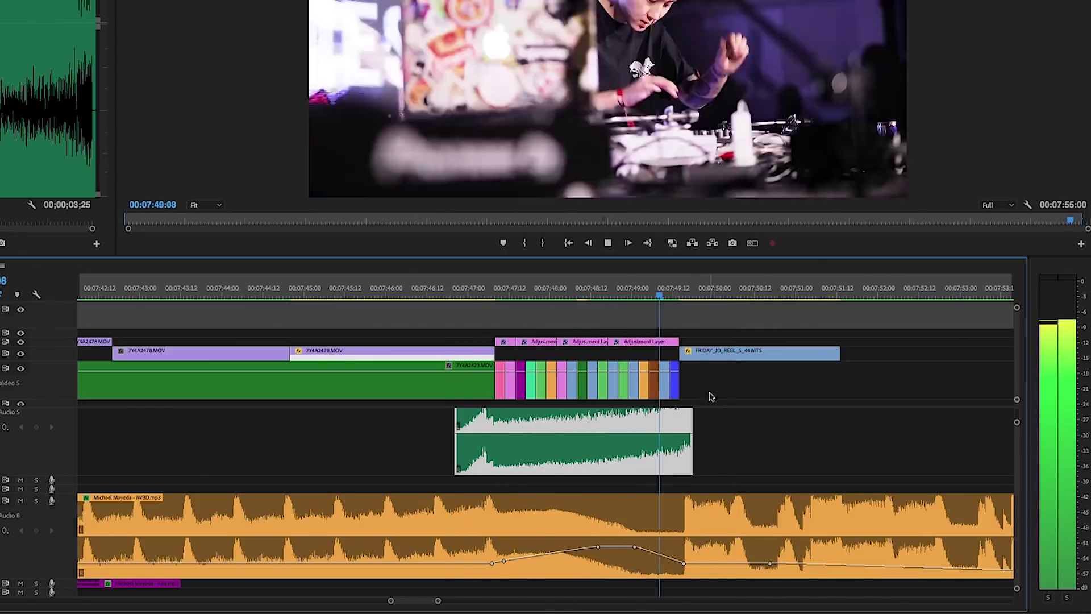
pyautogui.scroll(2, 711, 446)
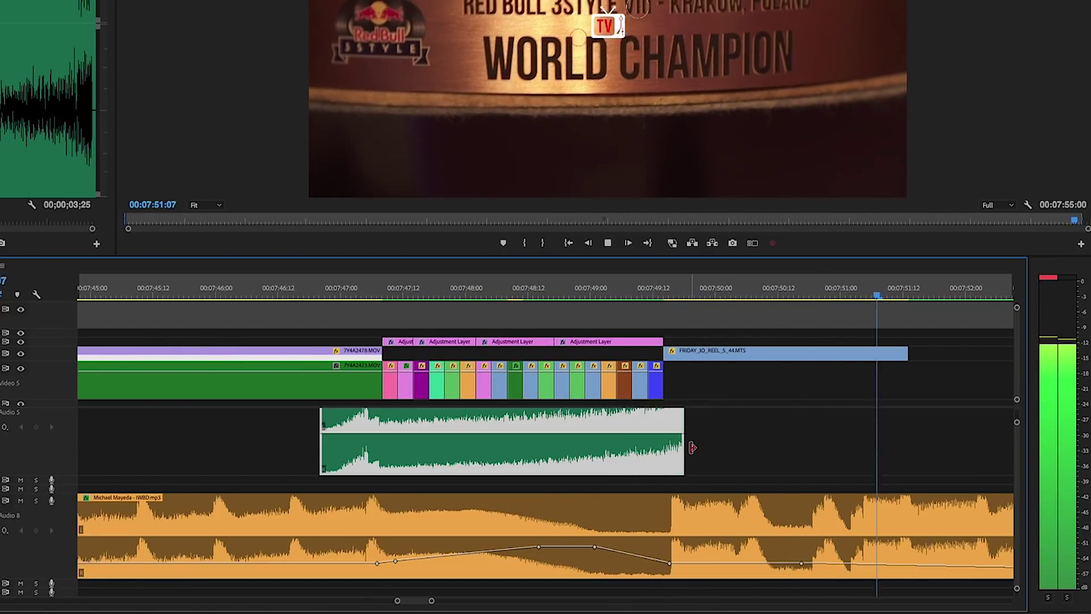
pyautogui.press('space')
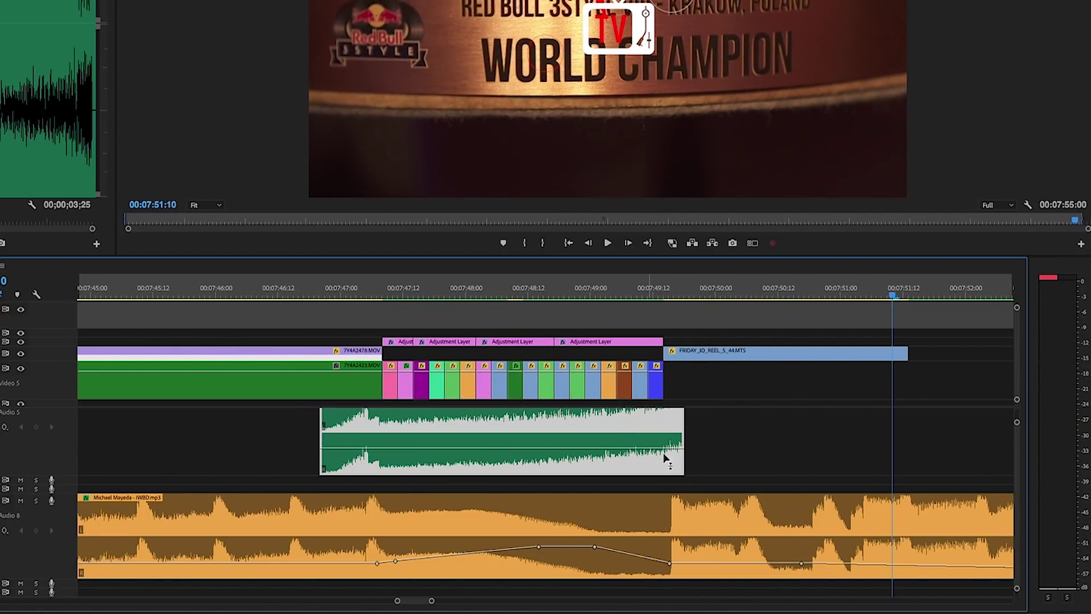
pyautogui.moveTo(666, 458); pyautogui.dragTo(657, 458)
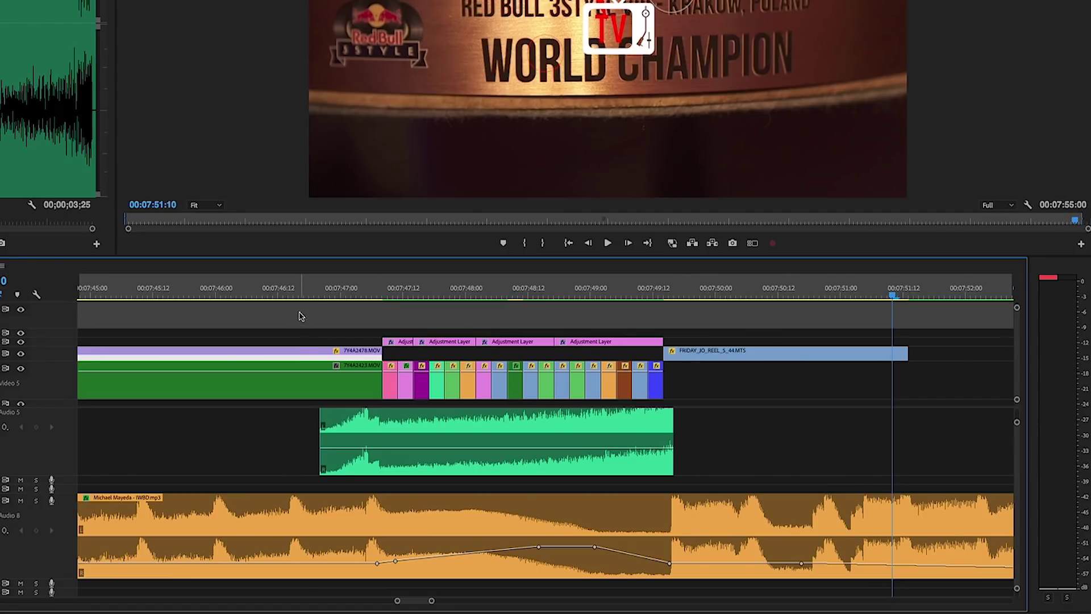
pyautogui.click(296, 295)
pyautogui.press('space')
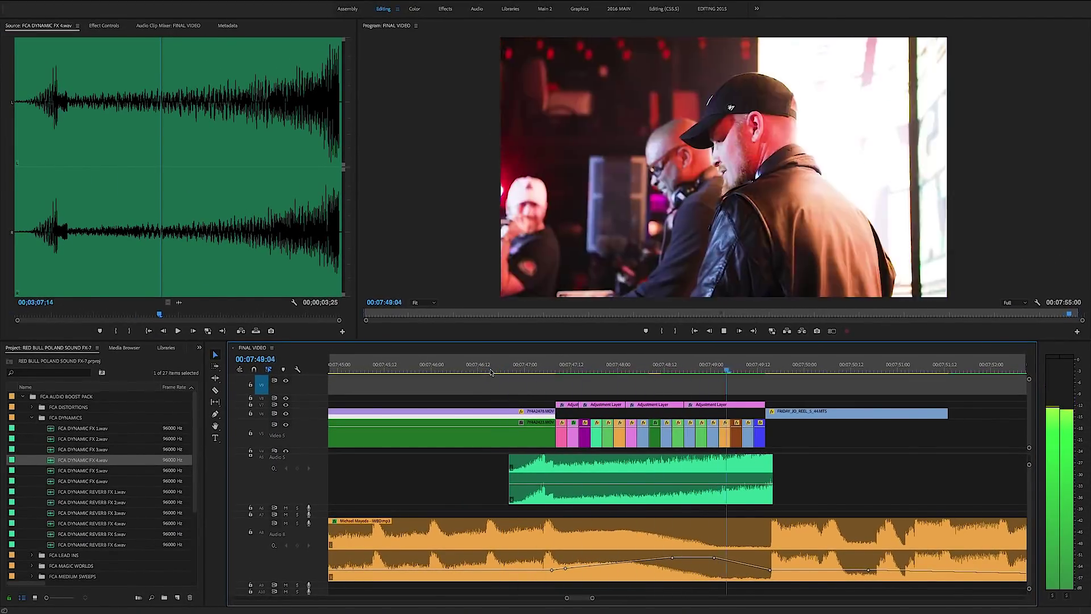
# Stop playback, select the rising FX clip, and return the playhead to 07:46:09.
pyautogui.press('space')
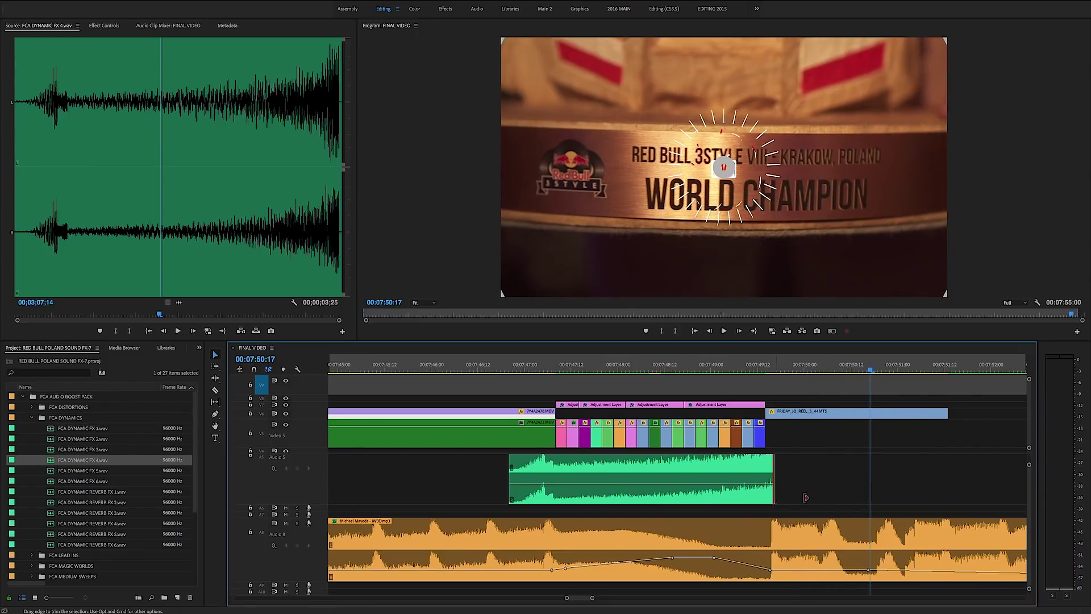
pyautogui.scroll(2, 806, 497)
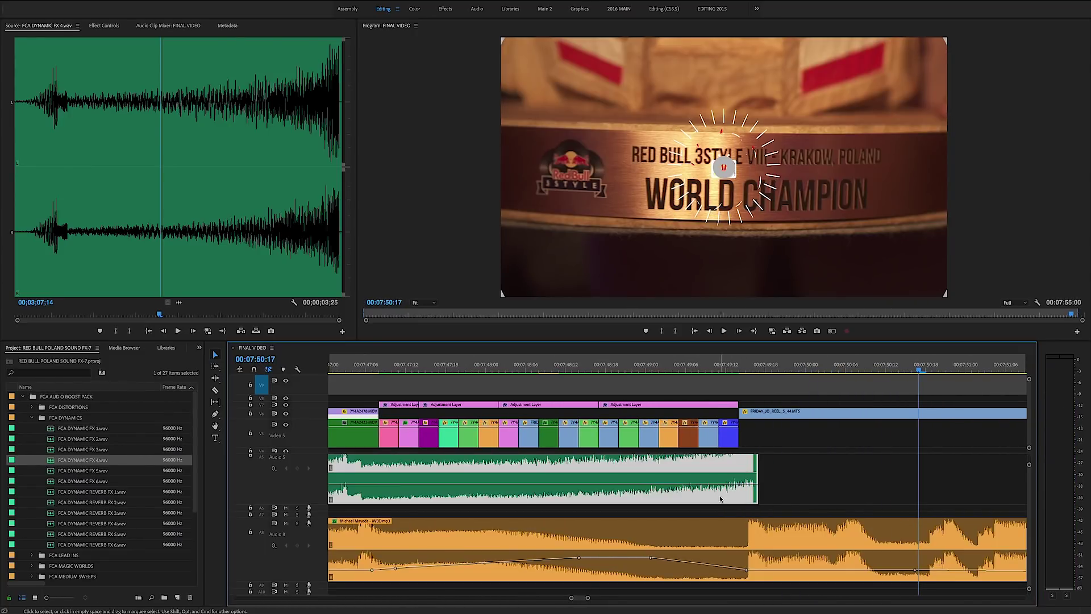
pyautogui.click(719, 499)
pyautogui.scroll(-2, 721, 498)
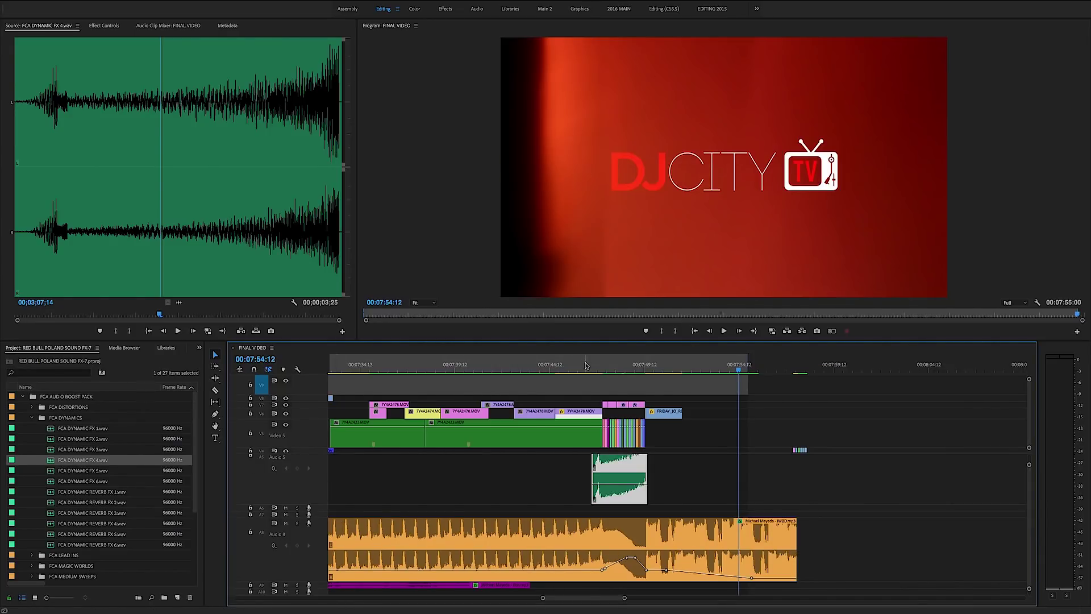
pyautogui.click(586, 366)
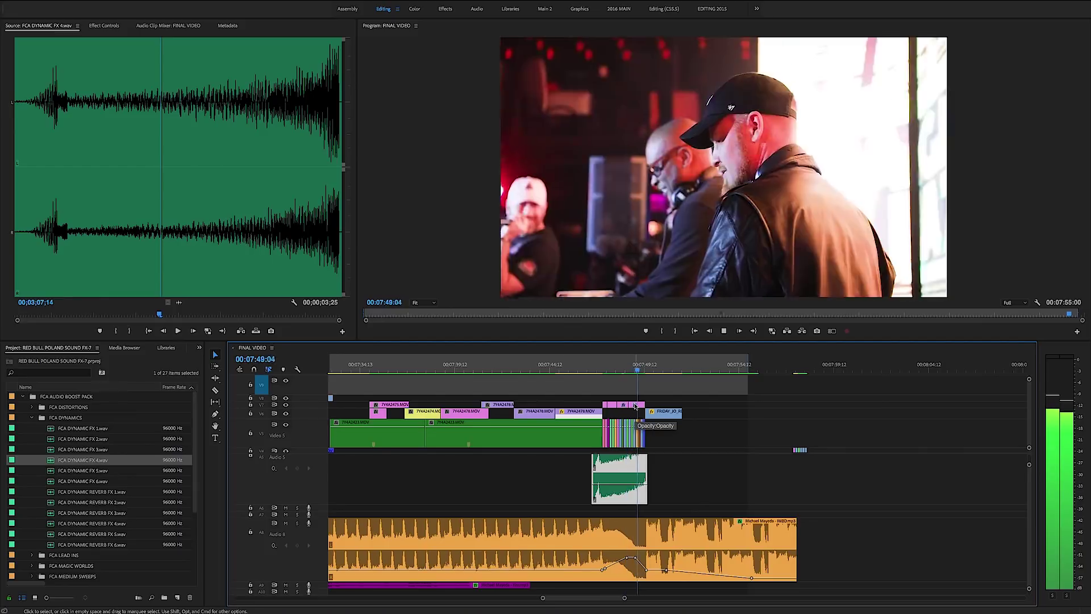
# Move the playhead to the DJCity end card and save the project.
pyautogui.scroll(8, 652, 428)
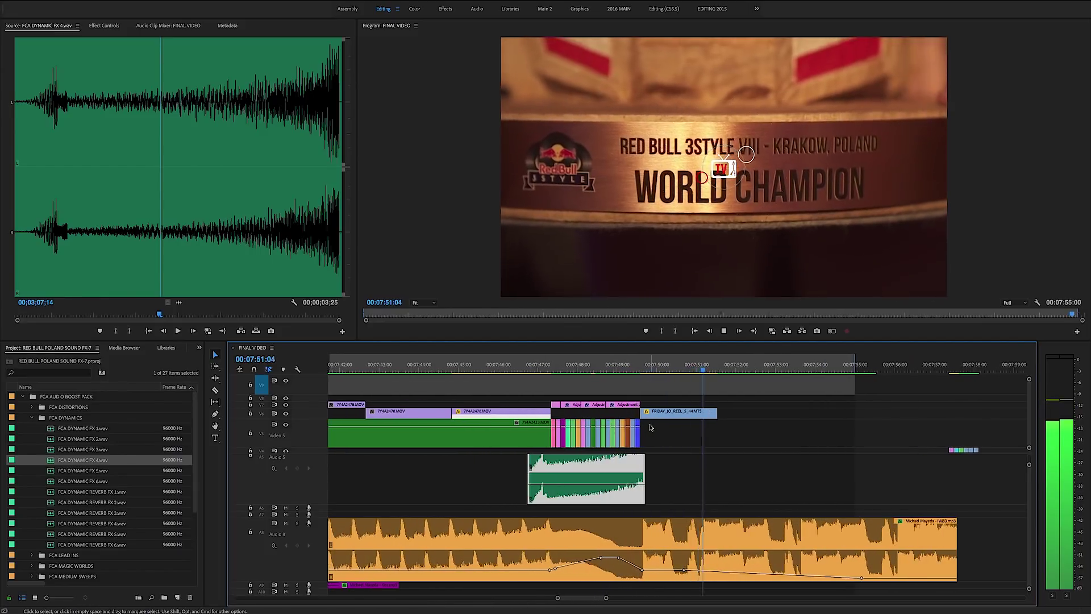
pyautogui.scroll(-1, 740, 457)
pyautogui.scroll(3, 807, 432)
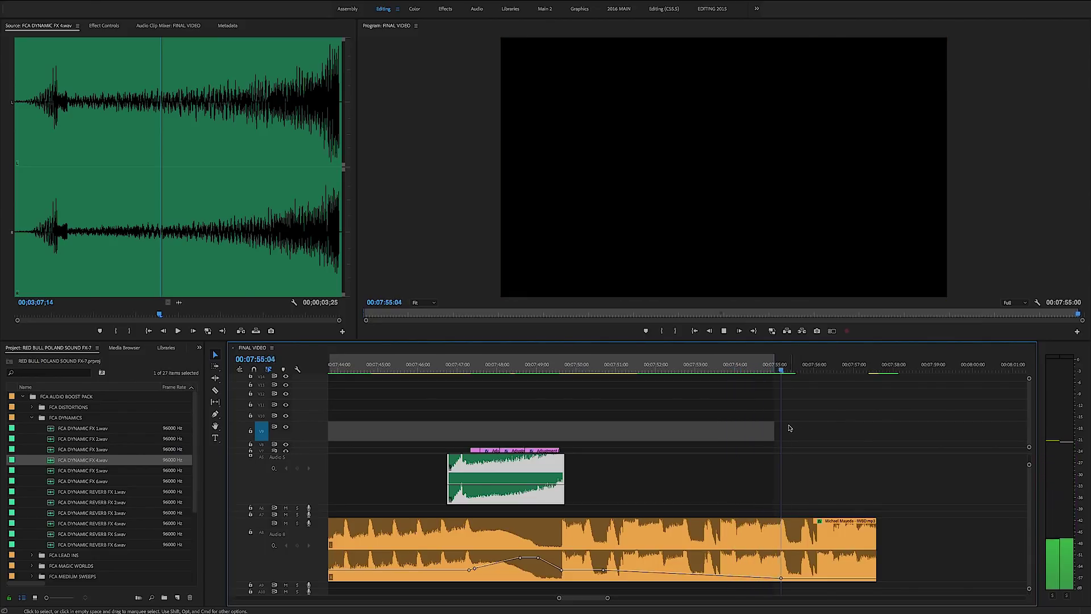
pyautogui.click(729, 364)
pyautogui.press('super+s')
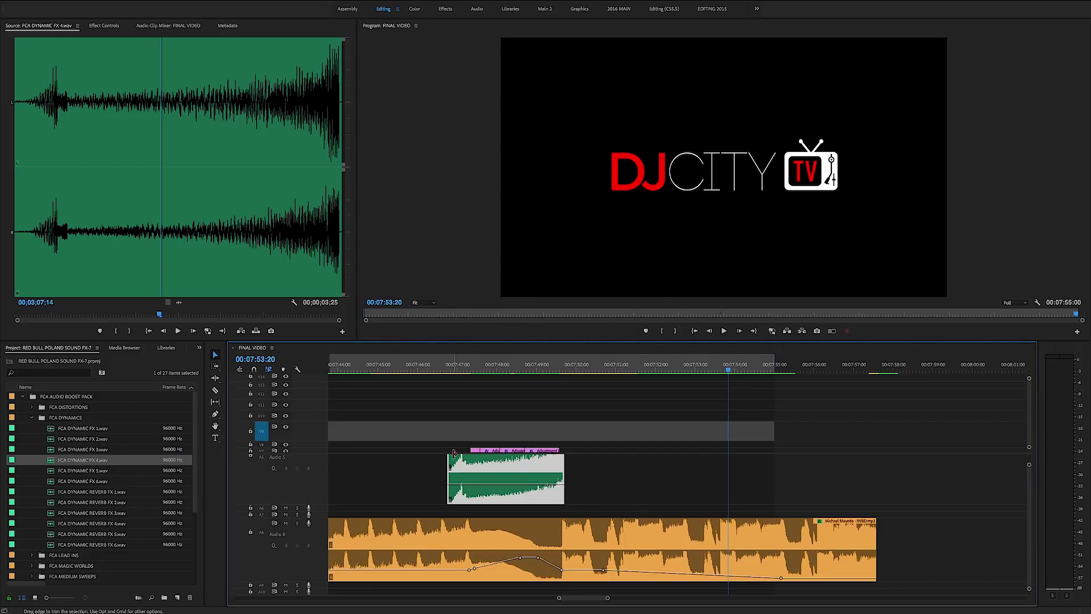
pyautogui.scroll(-3, 455, 453)
pyautogui.scroll(-5, 455, 481)
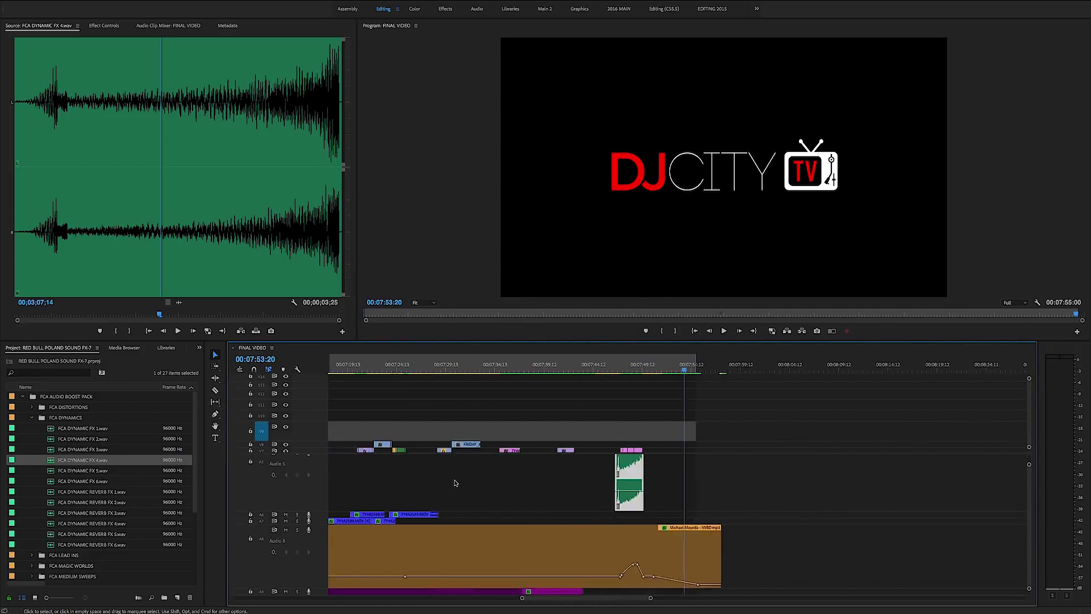